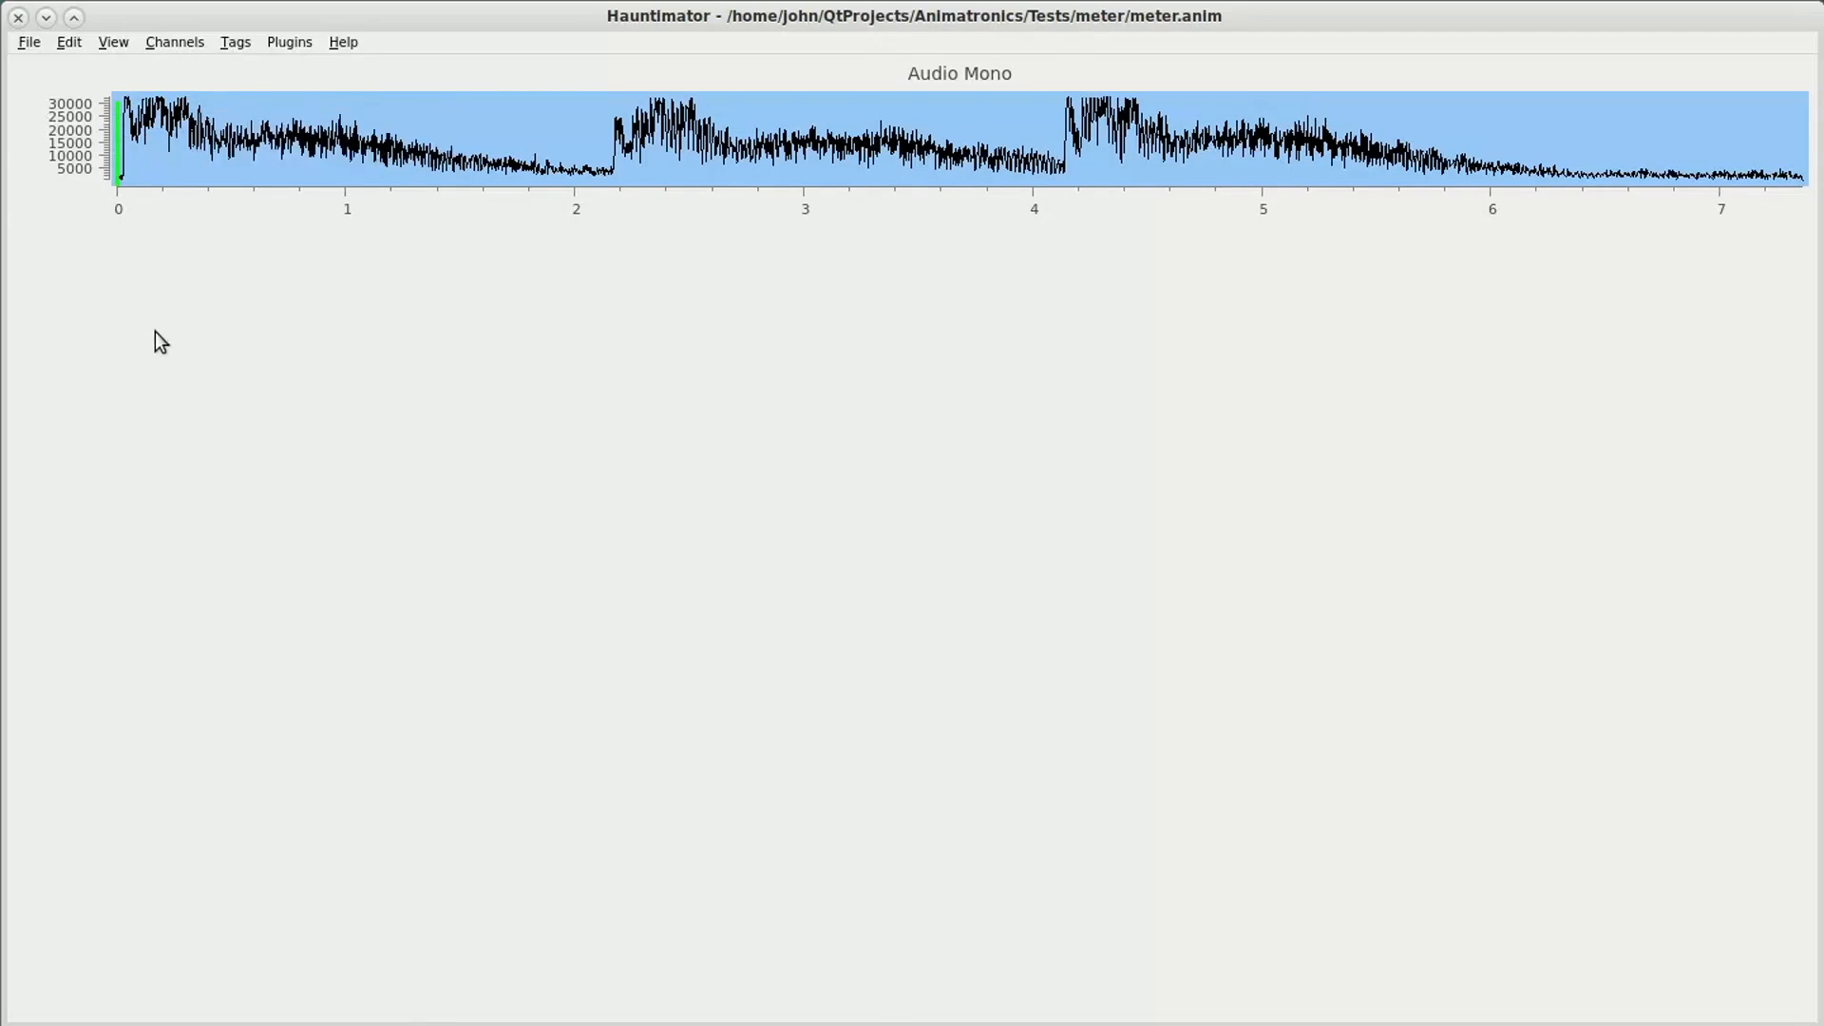
Create a linear PWM channel named P that uses the SG90 servo and is assigned to channel S15
key(ctrl+e)
text(P)
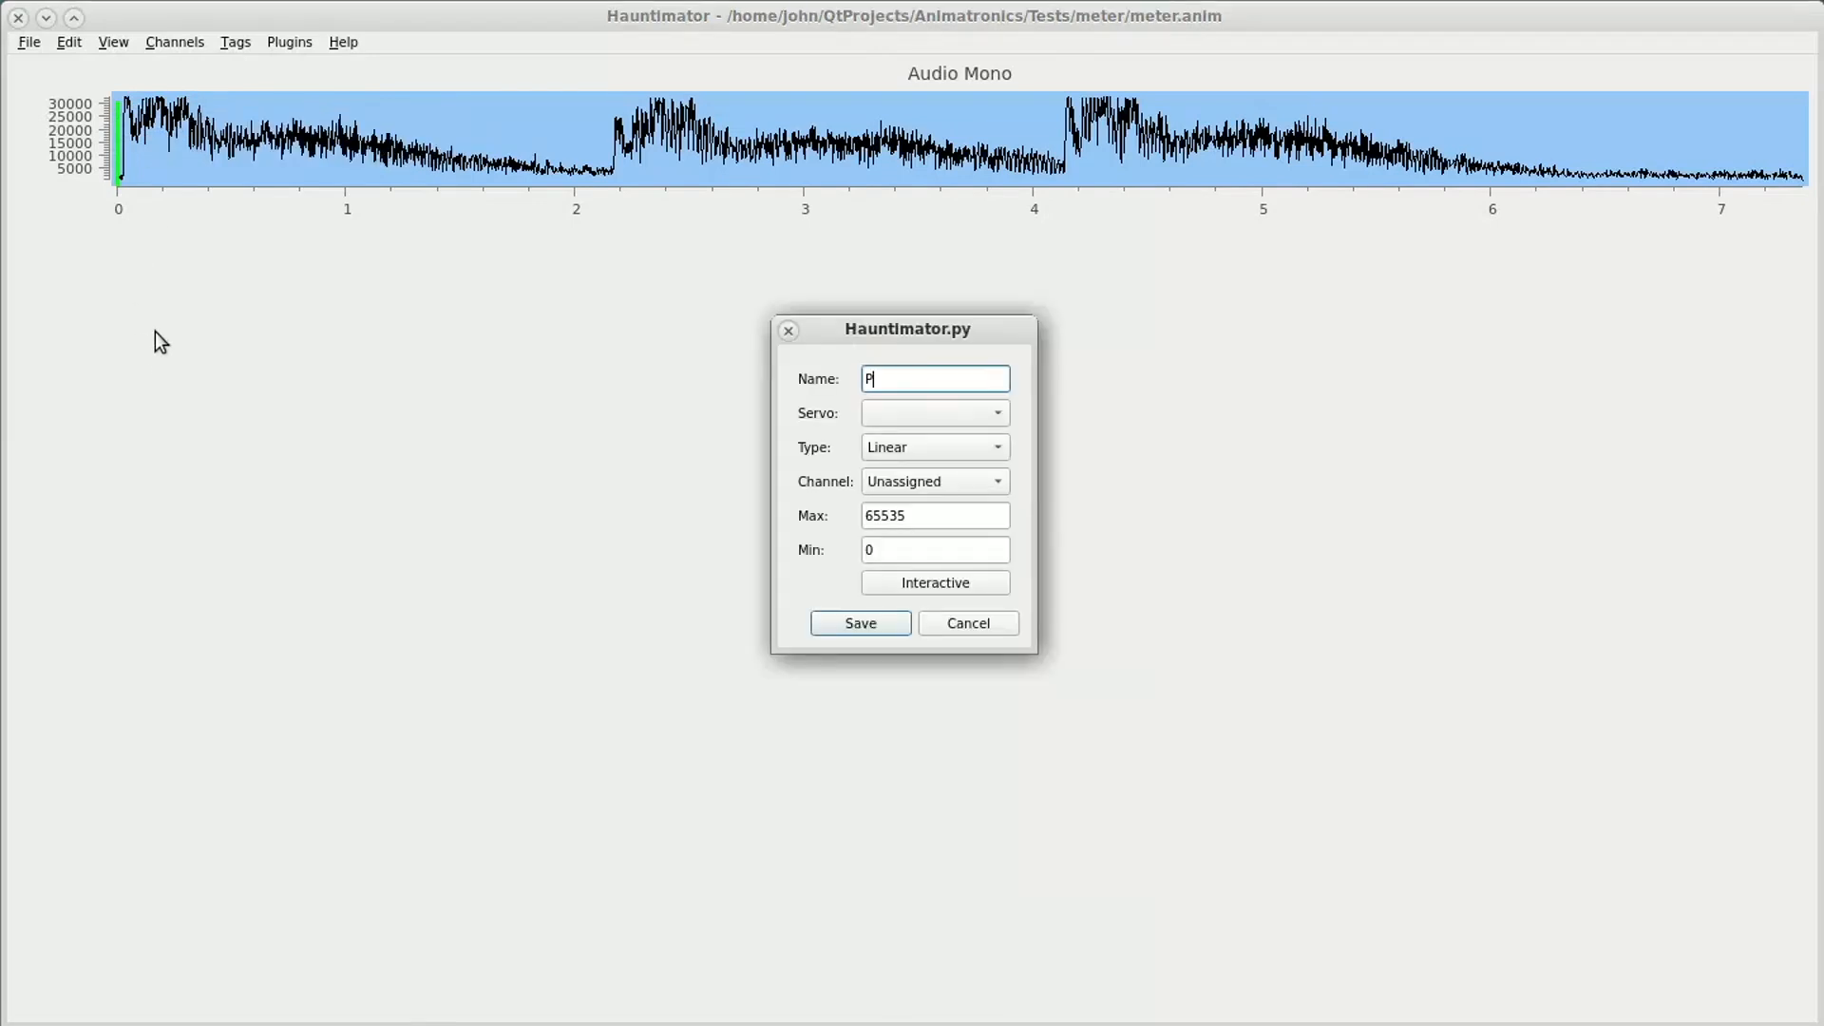
click(897, 410)
click(888, 548)
click(909, 484)
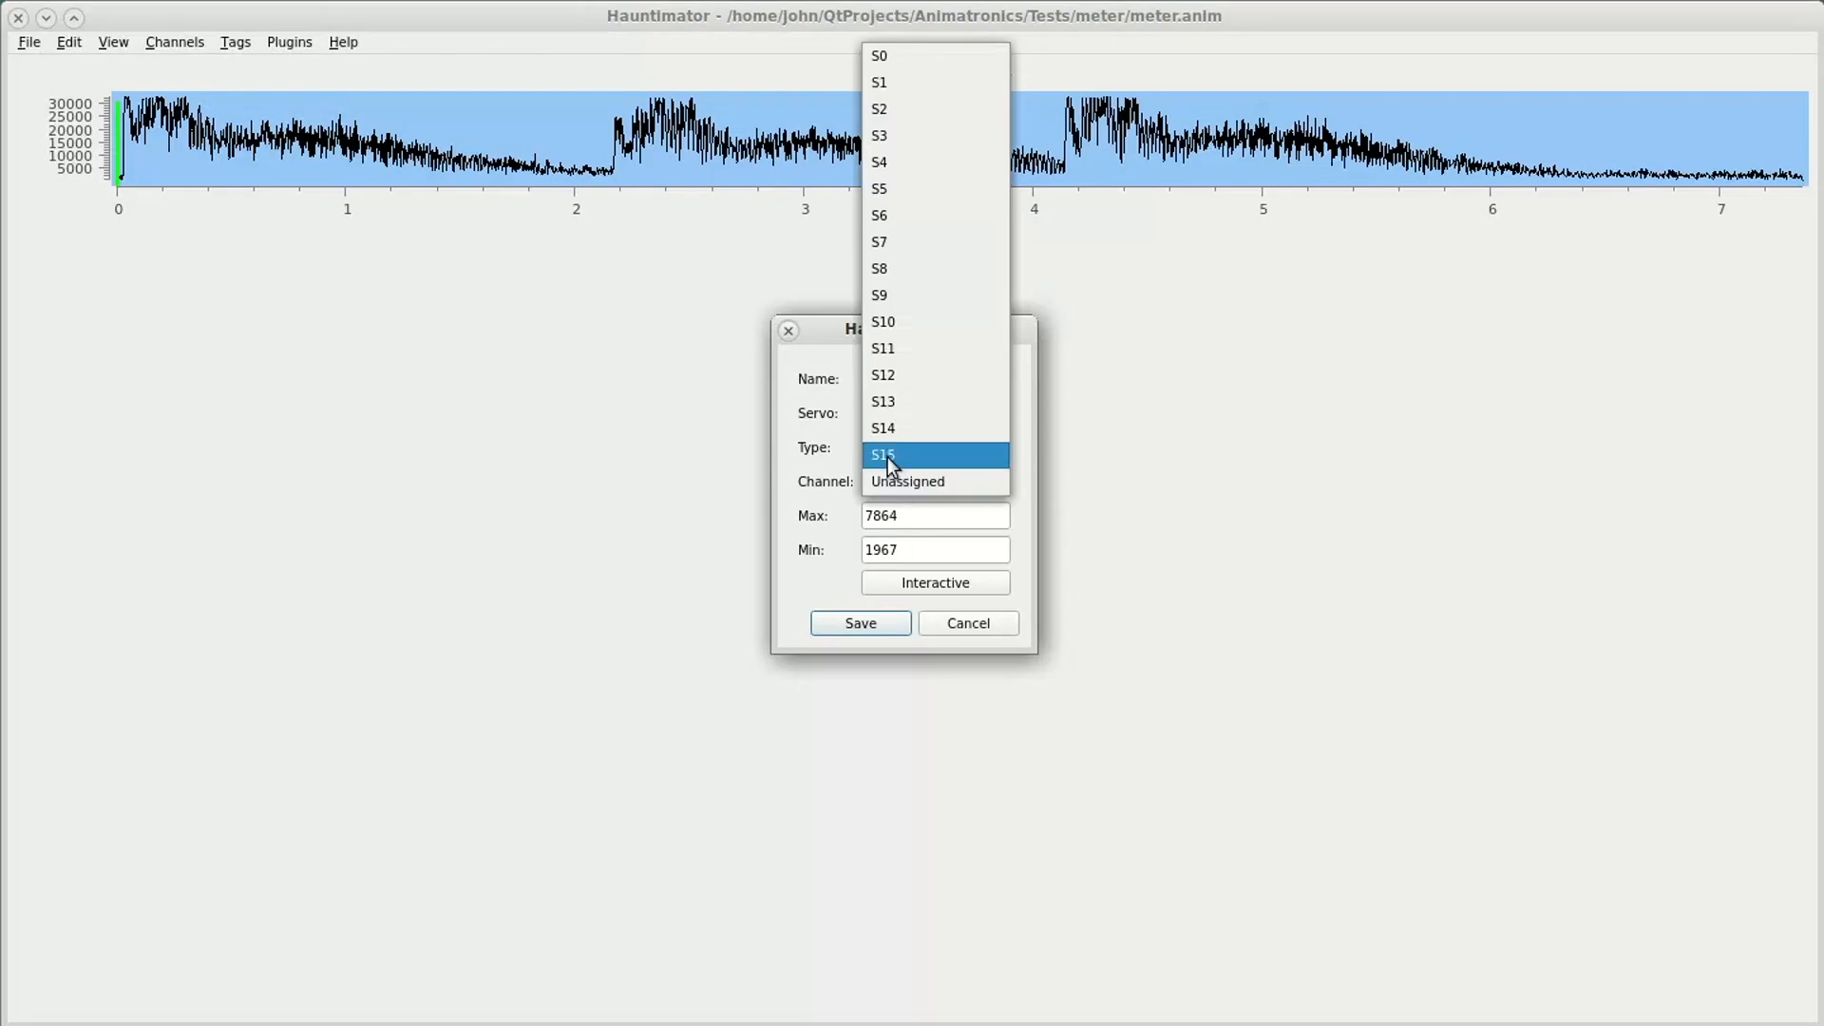
click(887, 458)
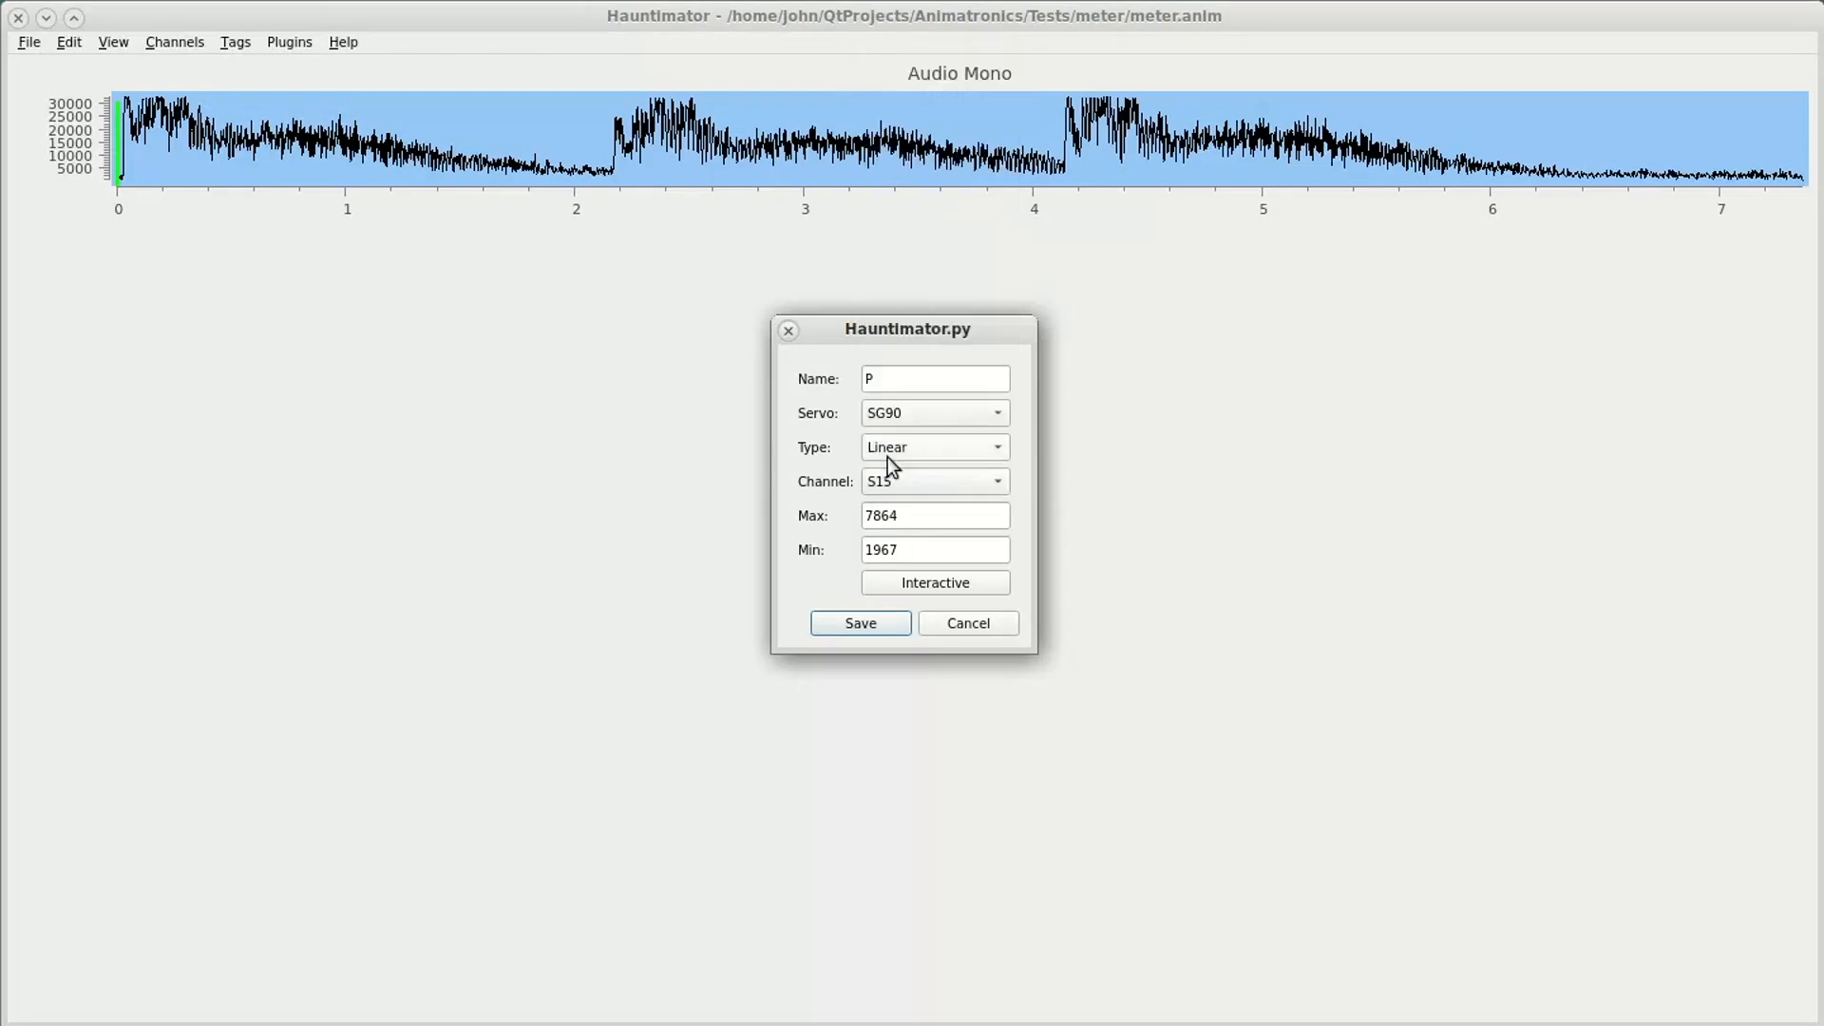
click(861, 626)
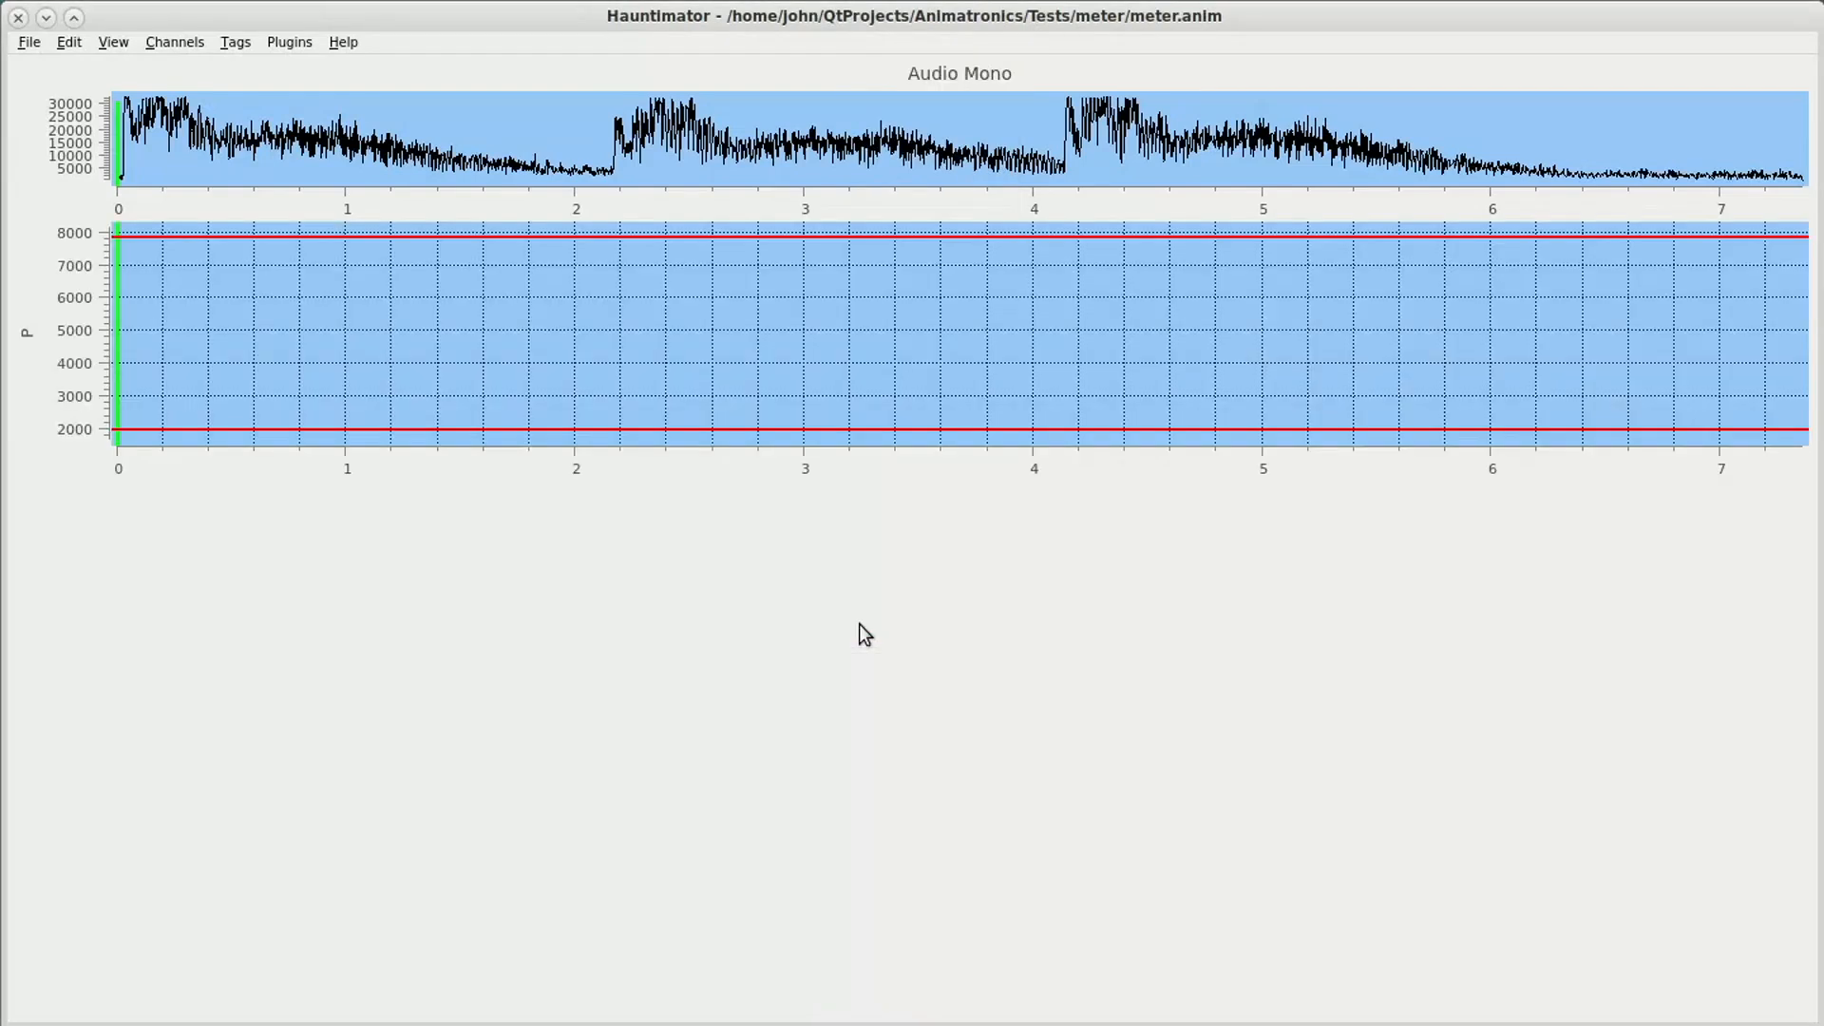
Amplitudize channel P from the audio over the full time range with the default cutoff and sample rate, then deselect it
click(26, 346)
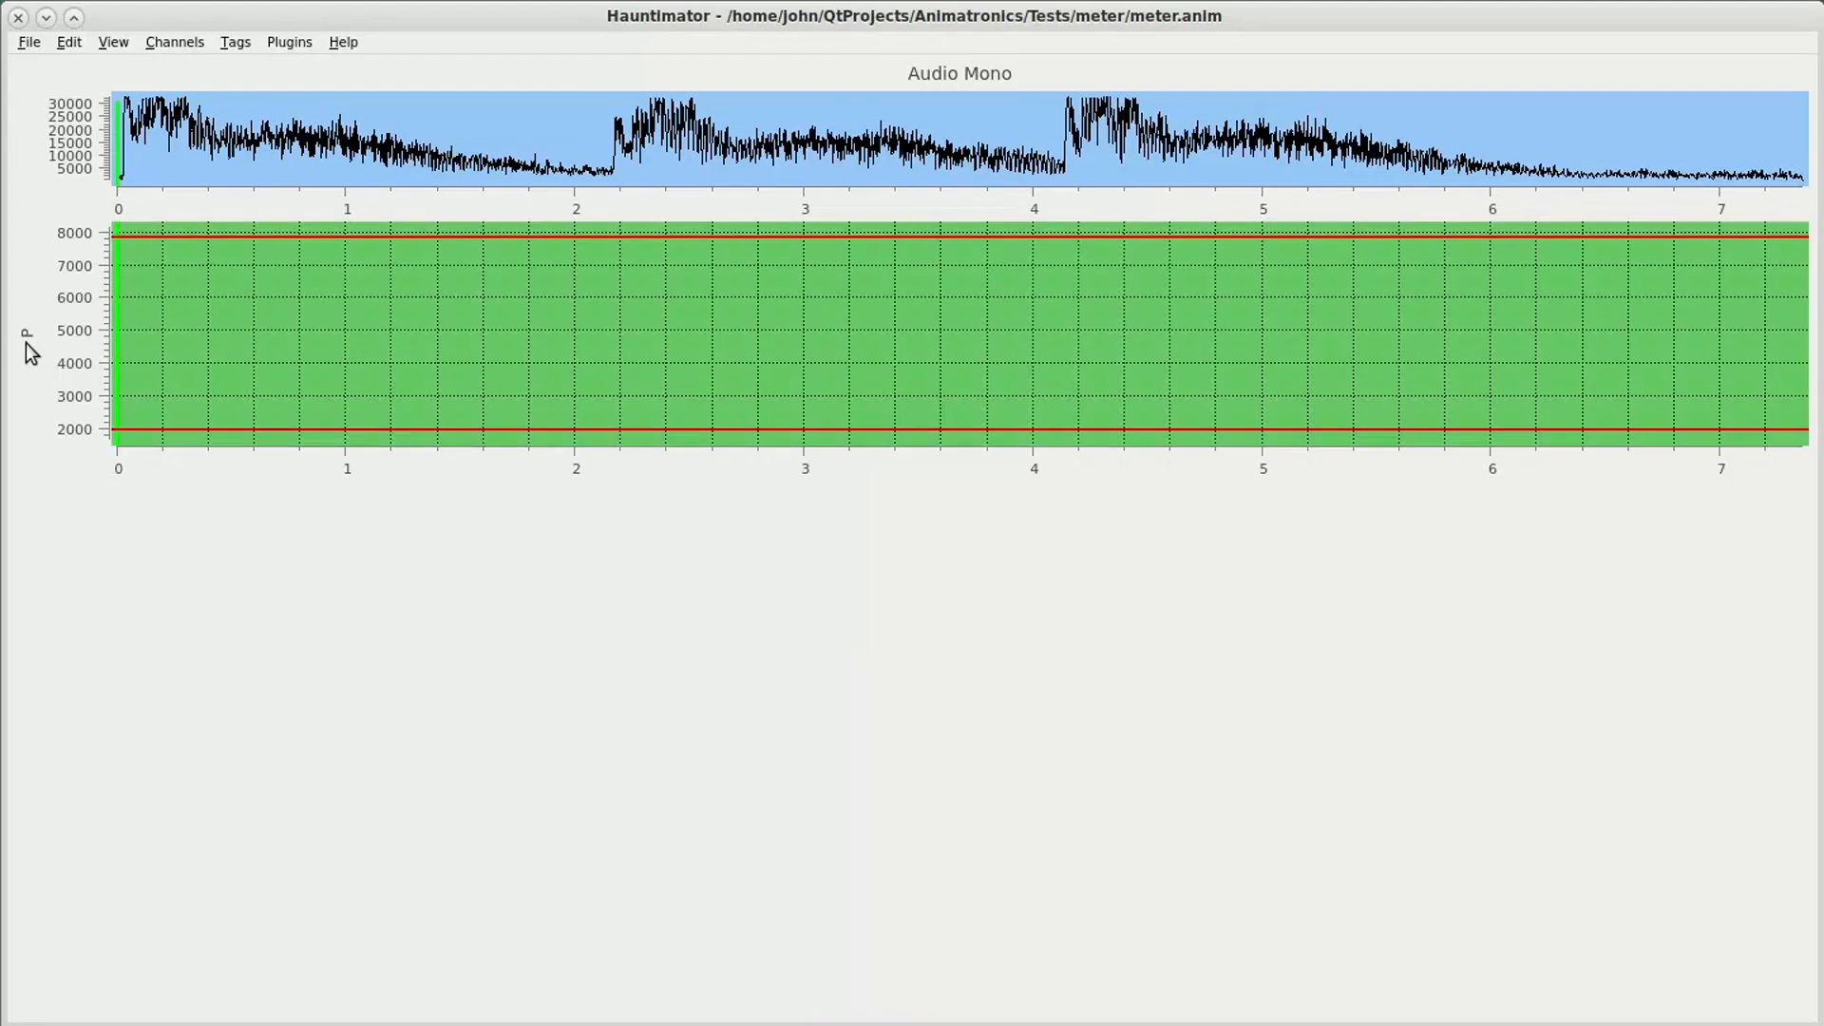
click(175, 42)
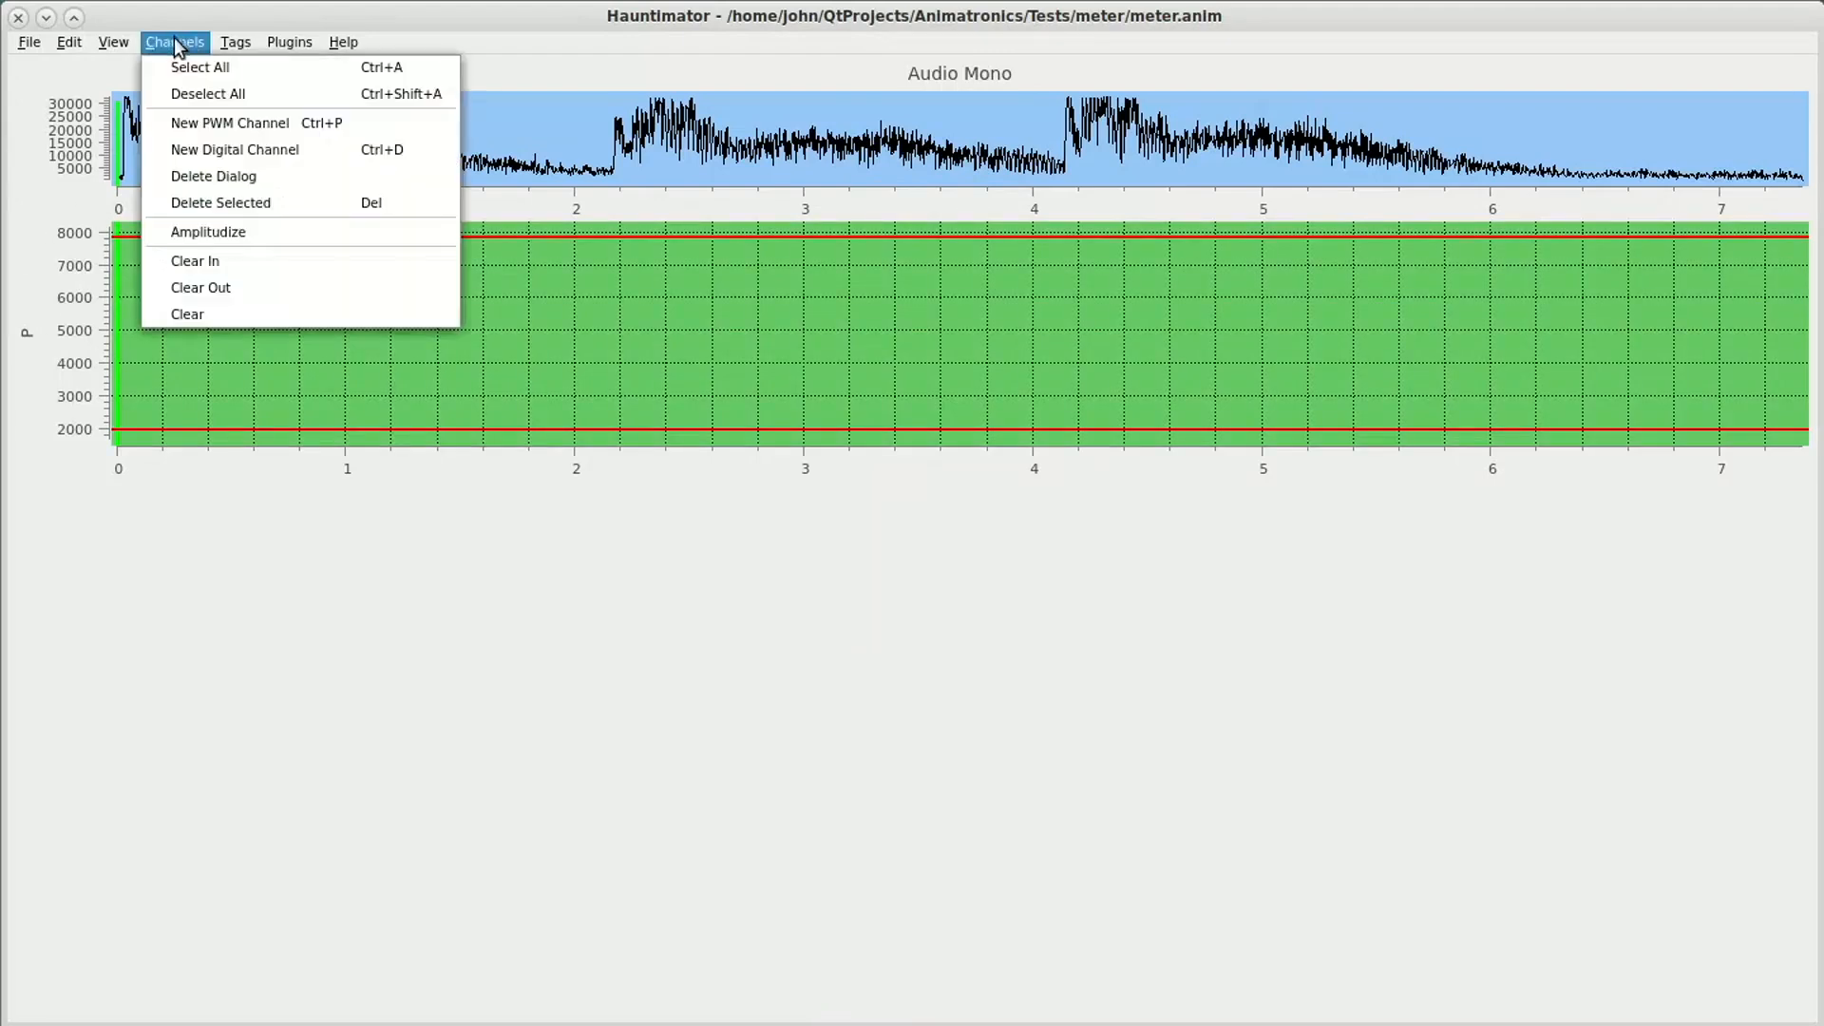
click(213, 233)
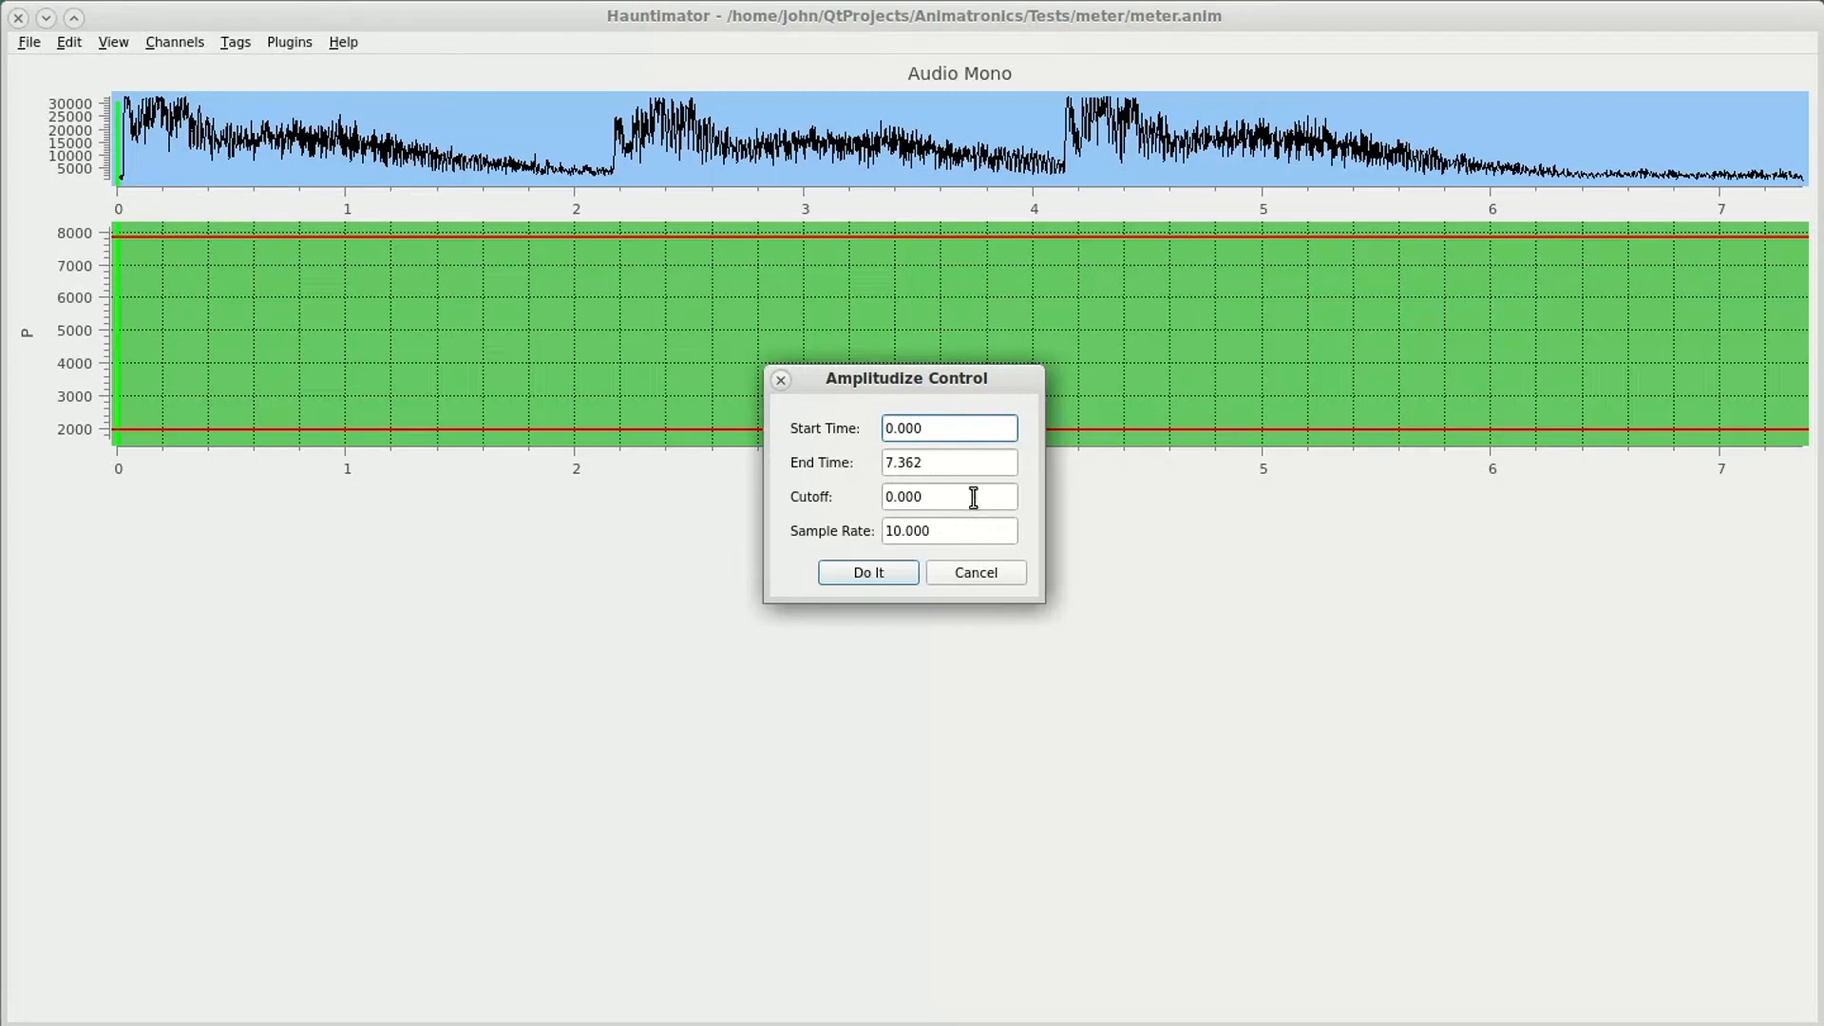
click(863, 570)
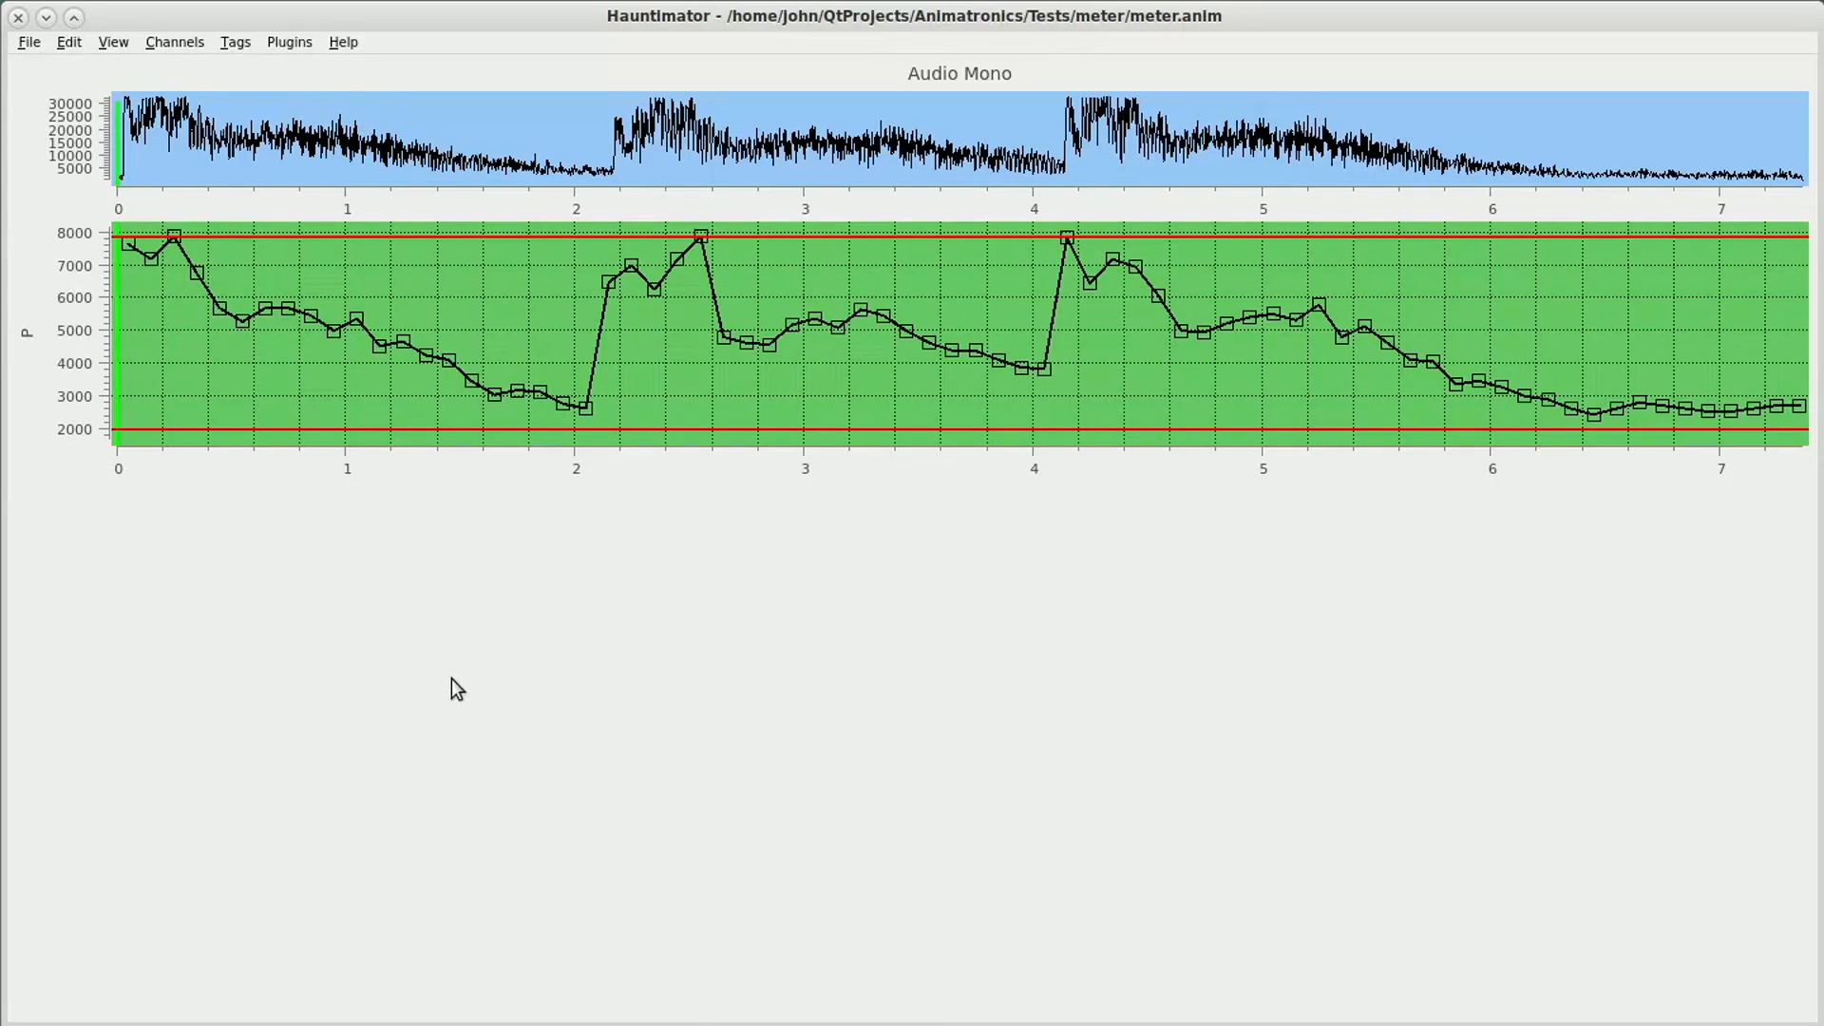
click(24, 333)
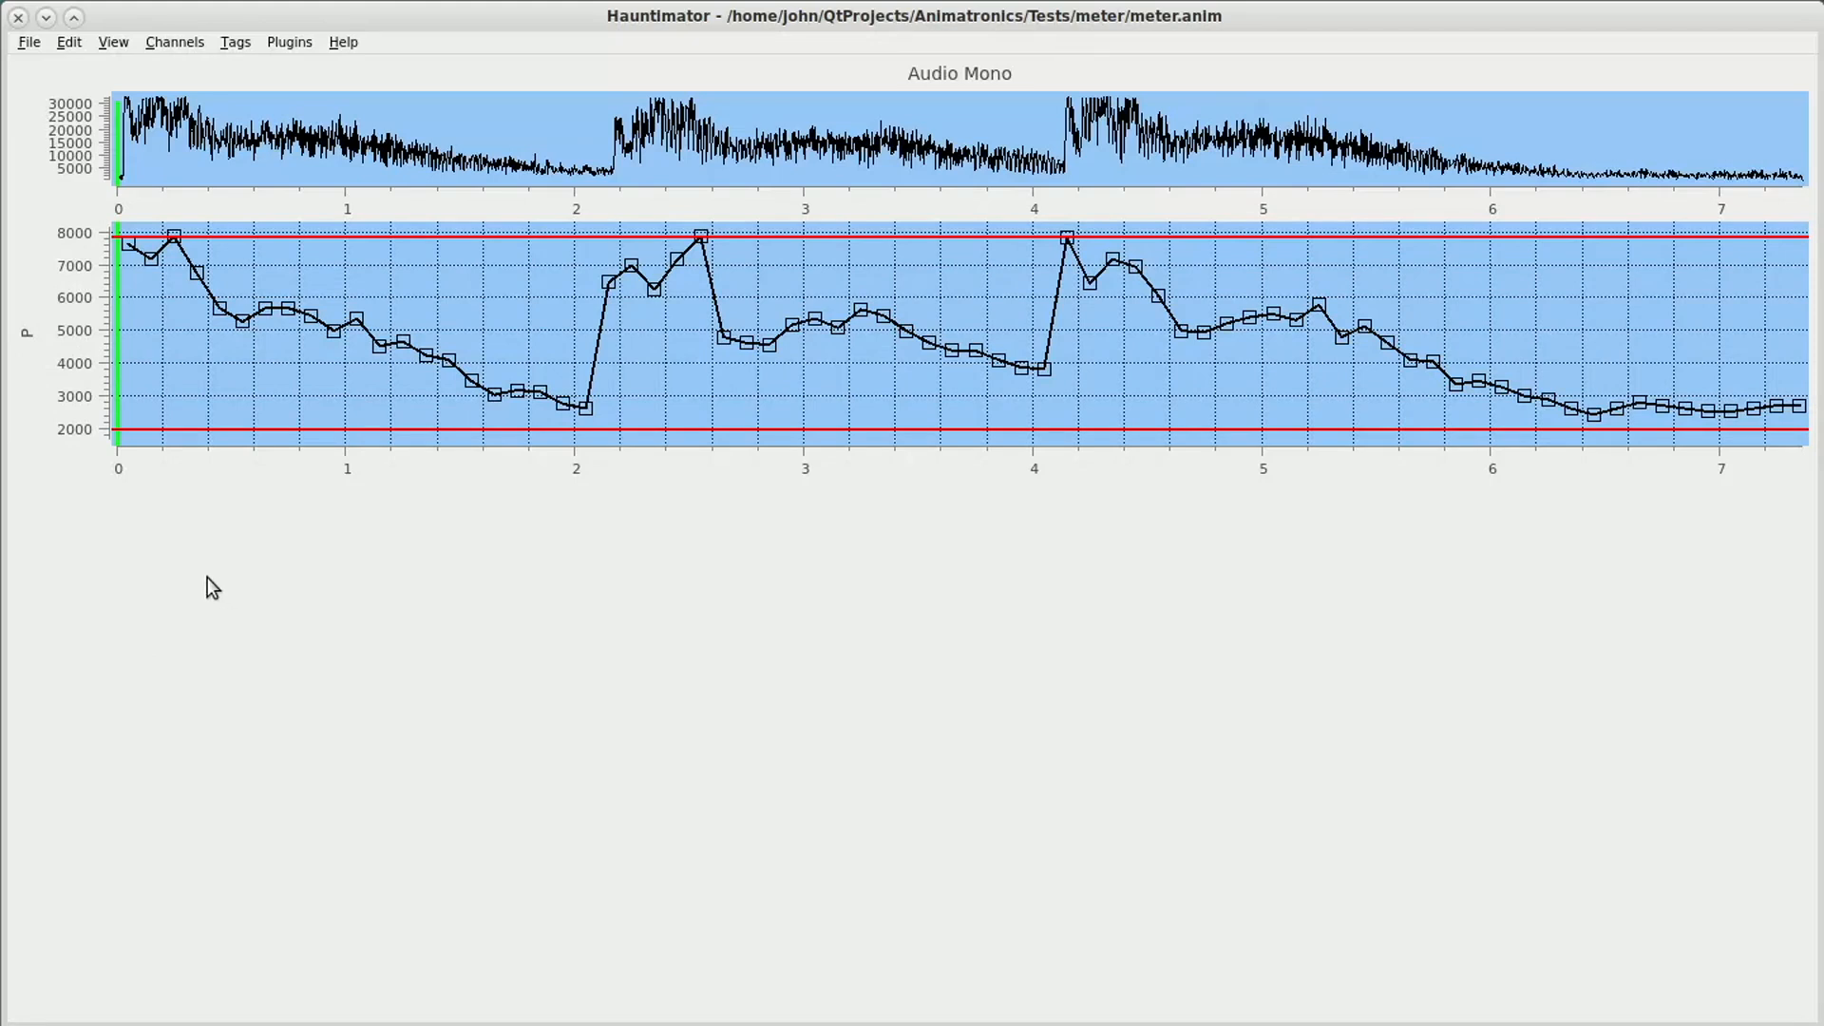
Create a digital channel named D assigned to D0 and add a point with value 0 near its start
key(ctrl+d)
text(D)
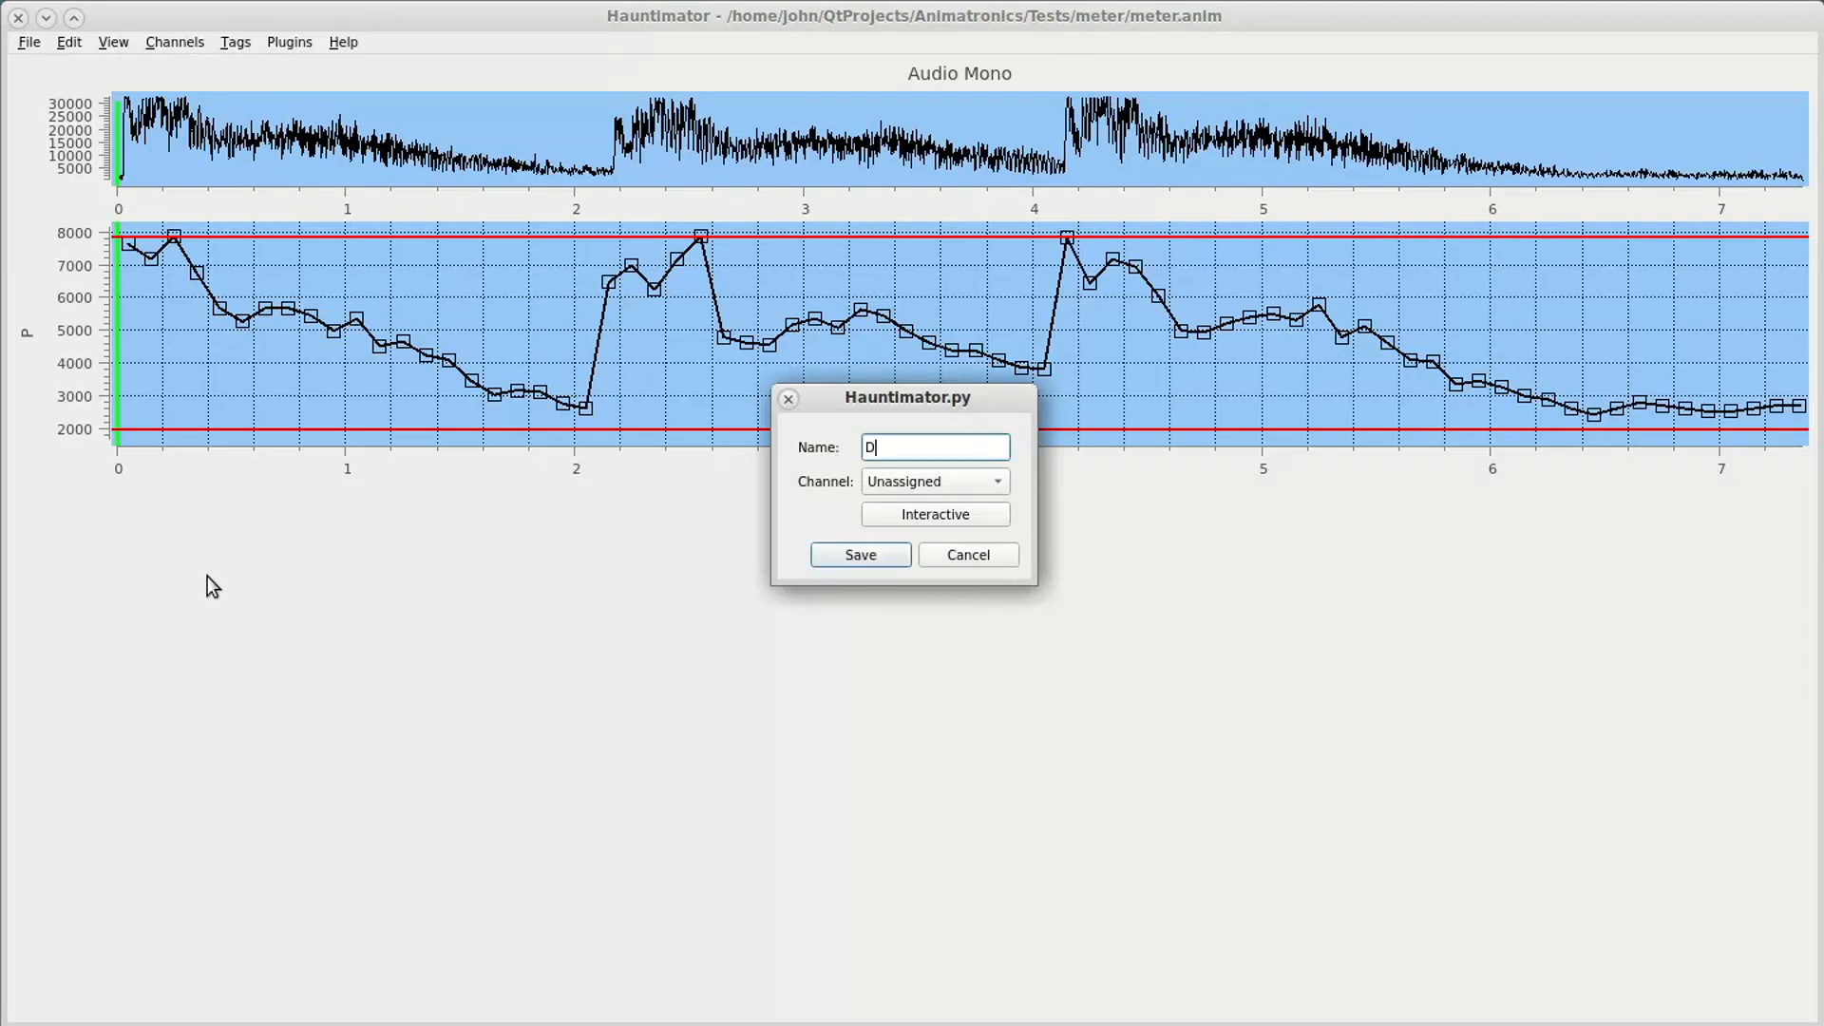
click(910, 482)
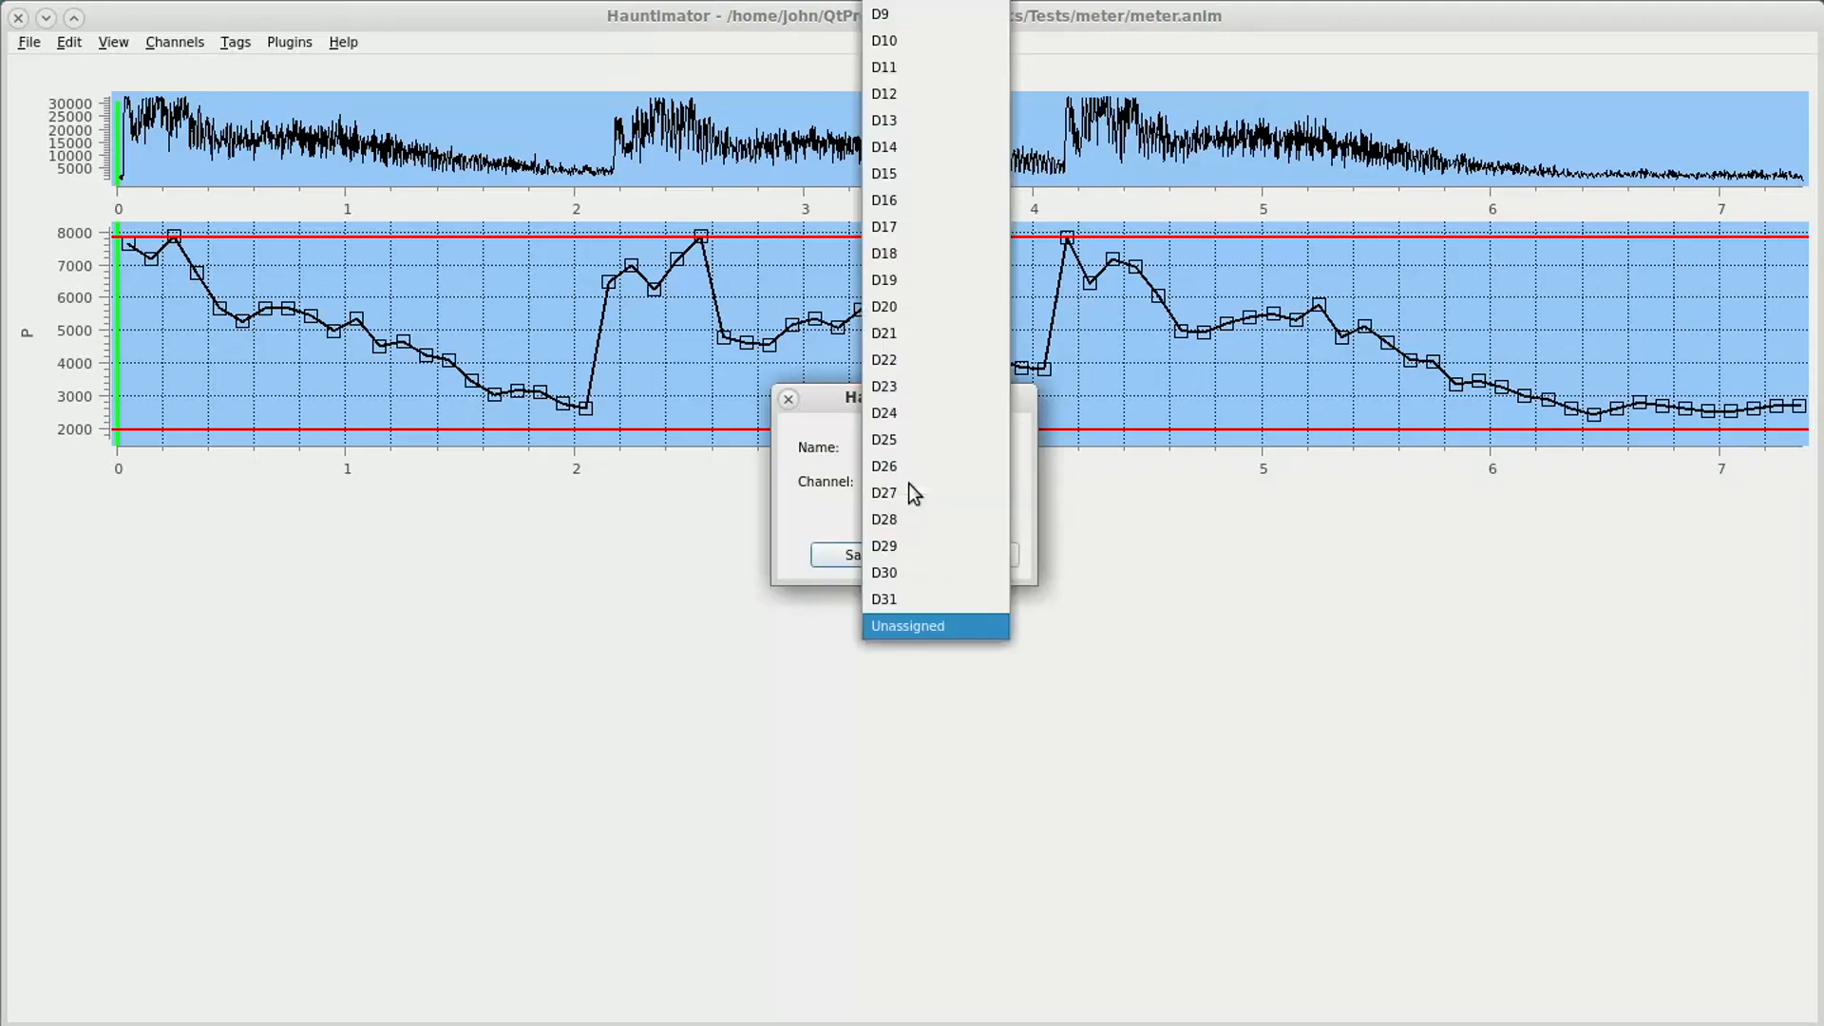
key(Escape)
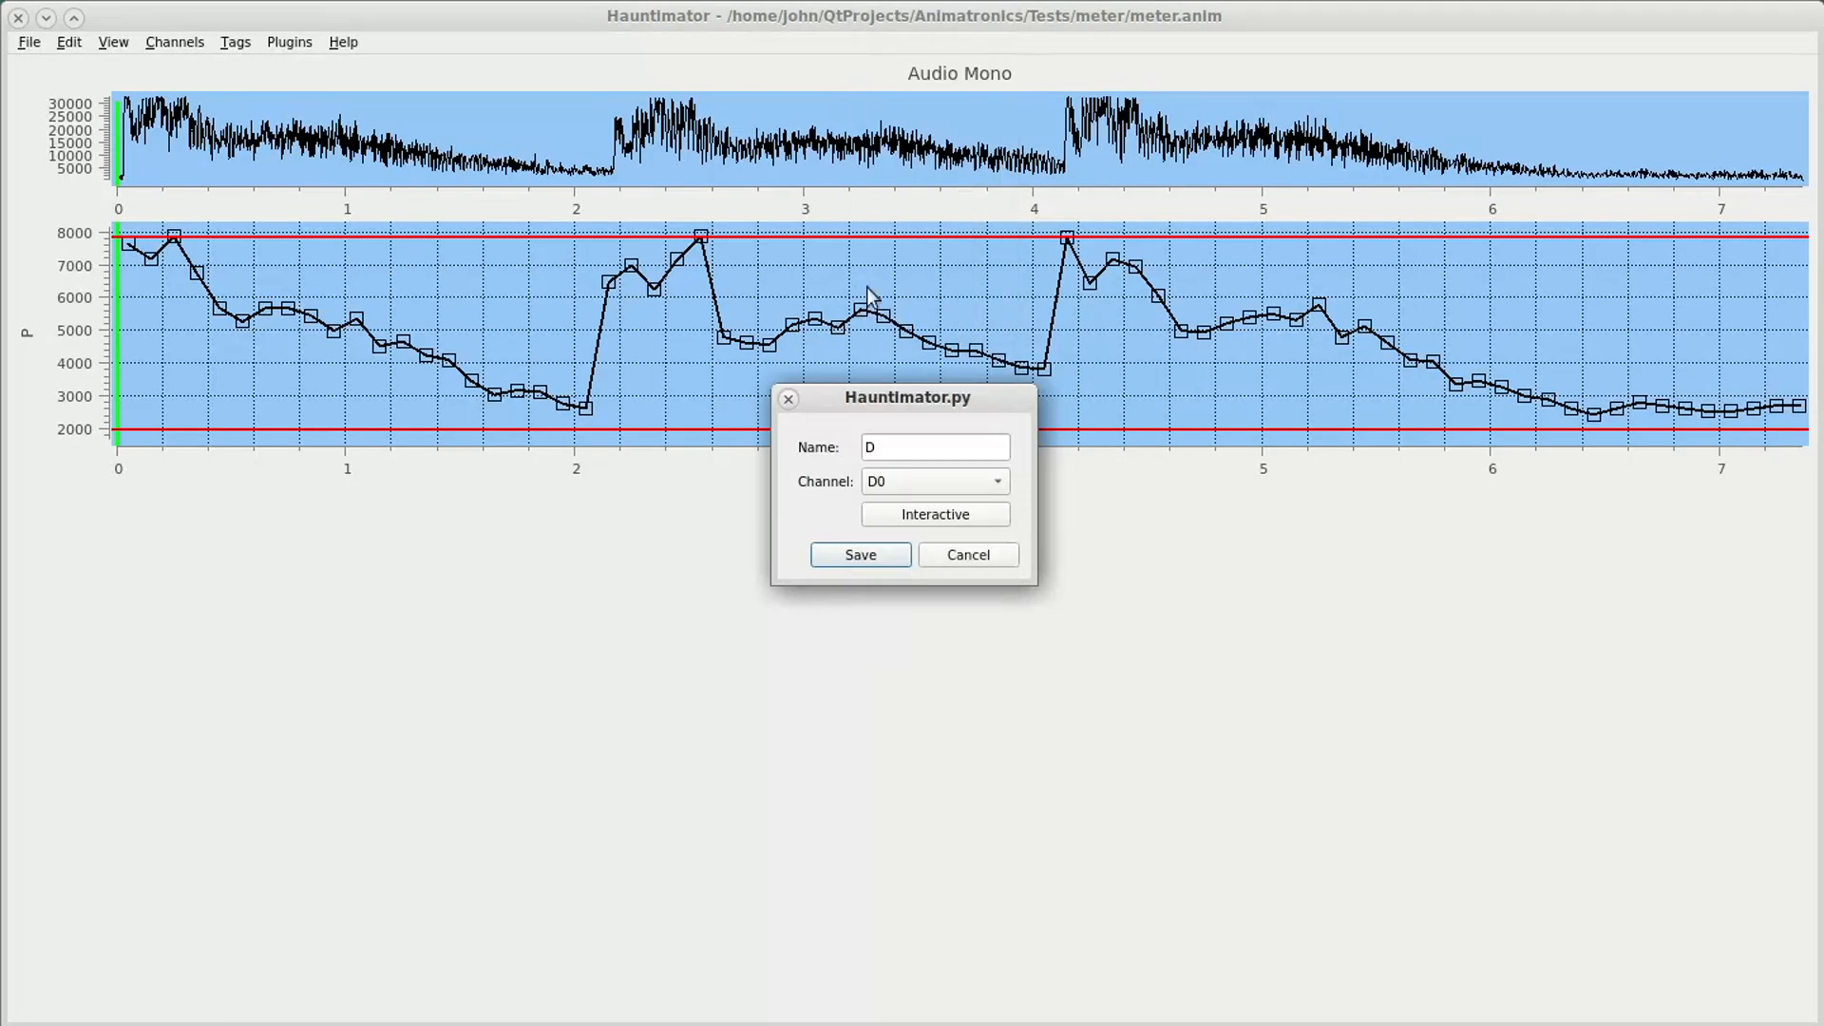
click(852, 551)
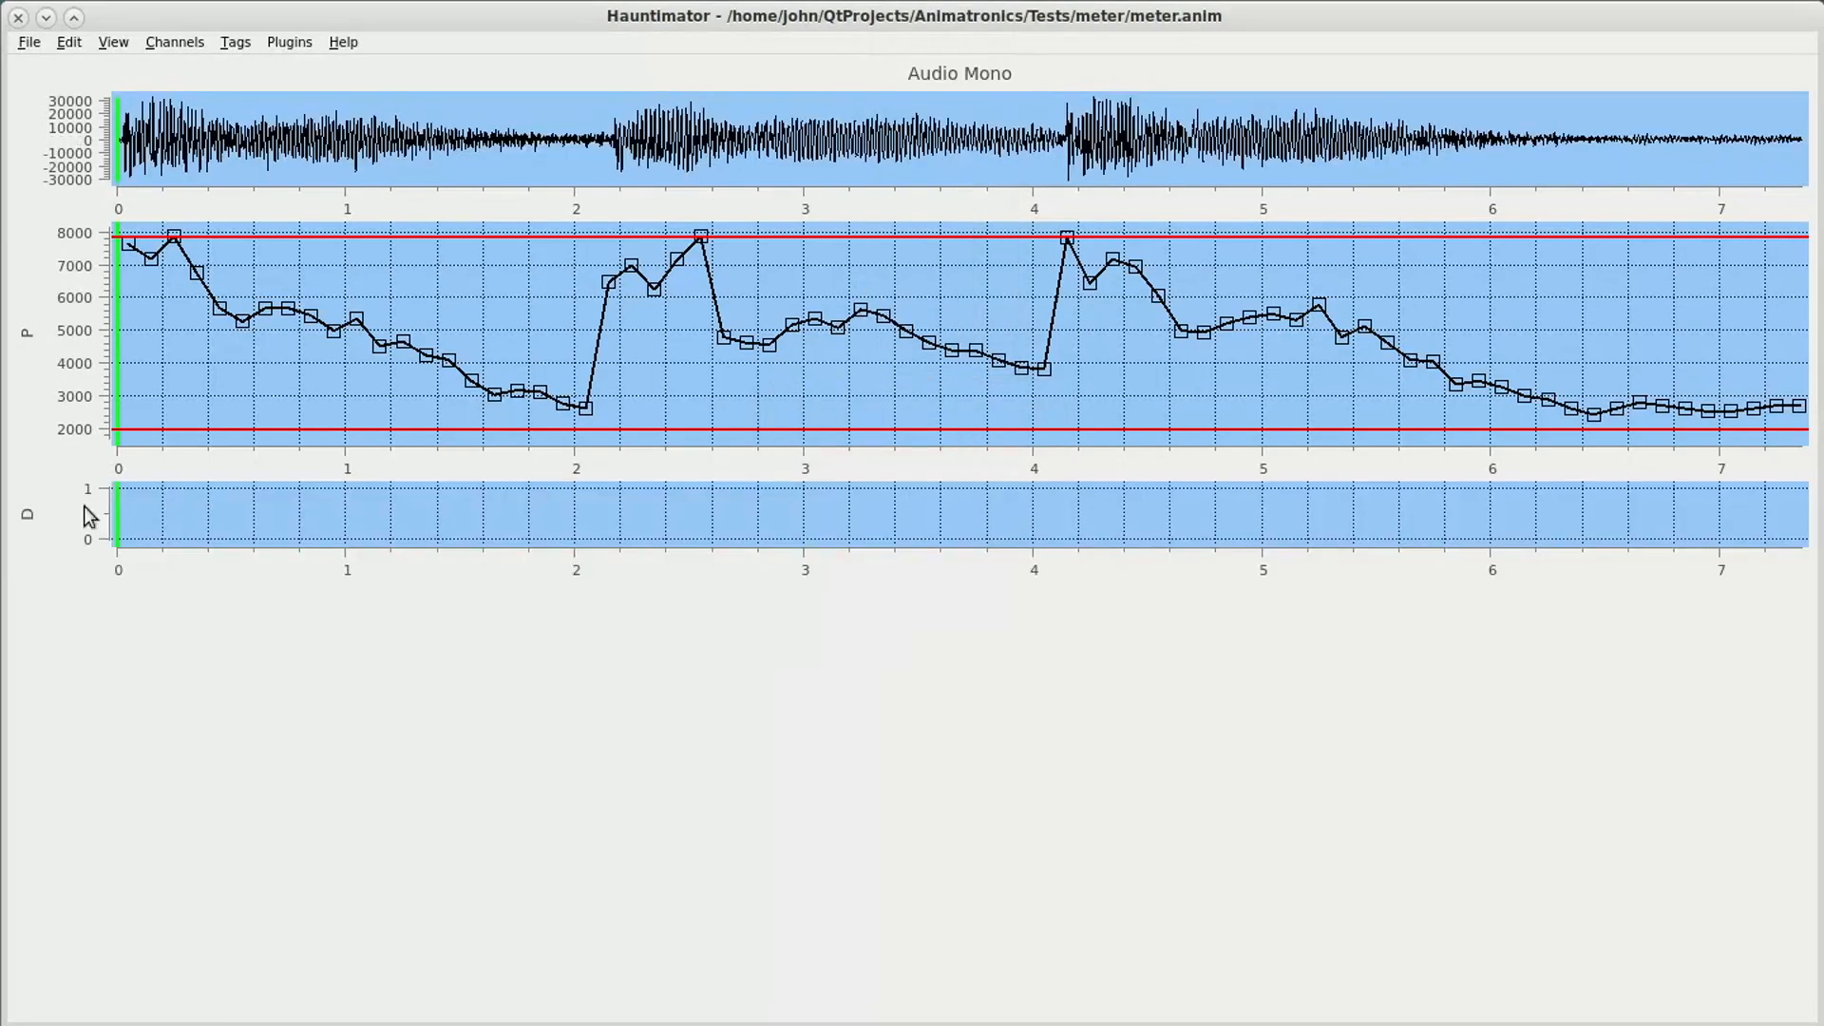
shift+click(135, 534)
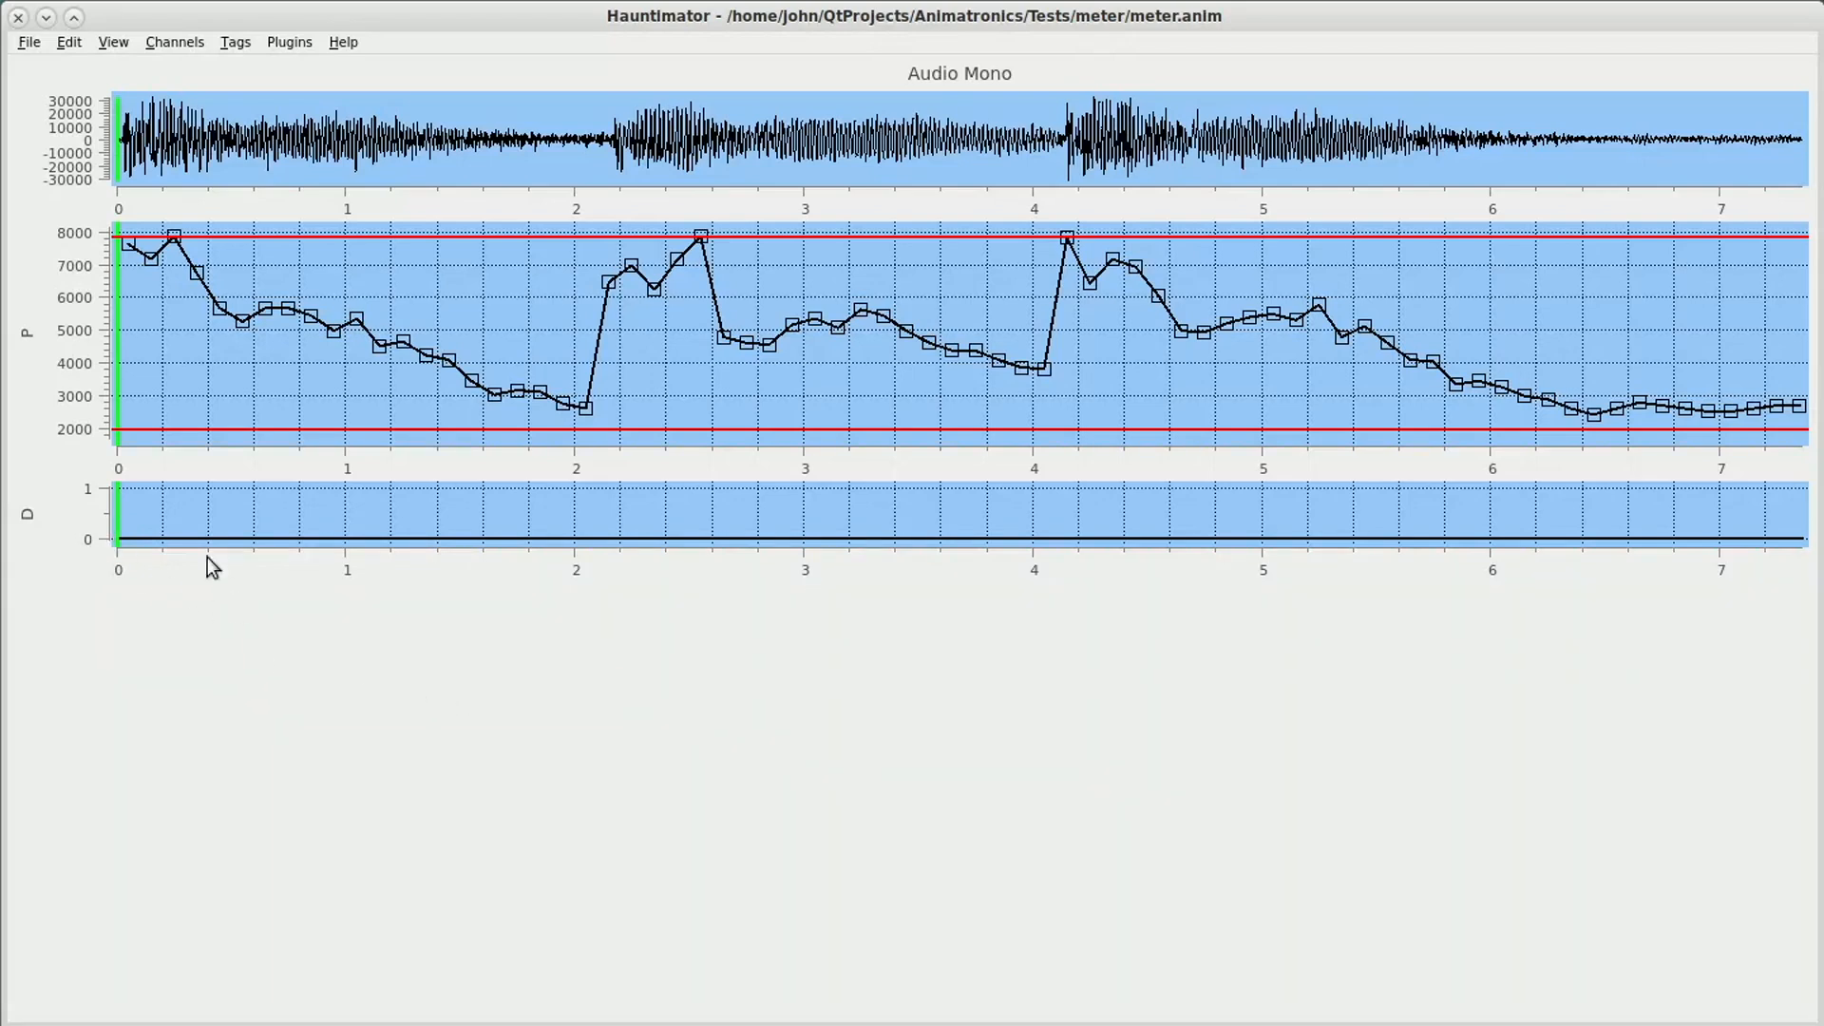
Replicate digital channel D with the stock replicate plugin, using a rep count of 7
click(36, 515)
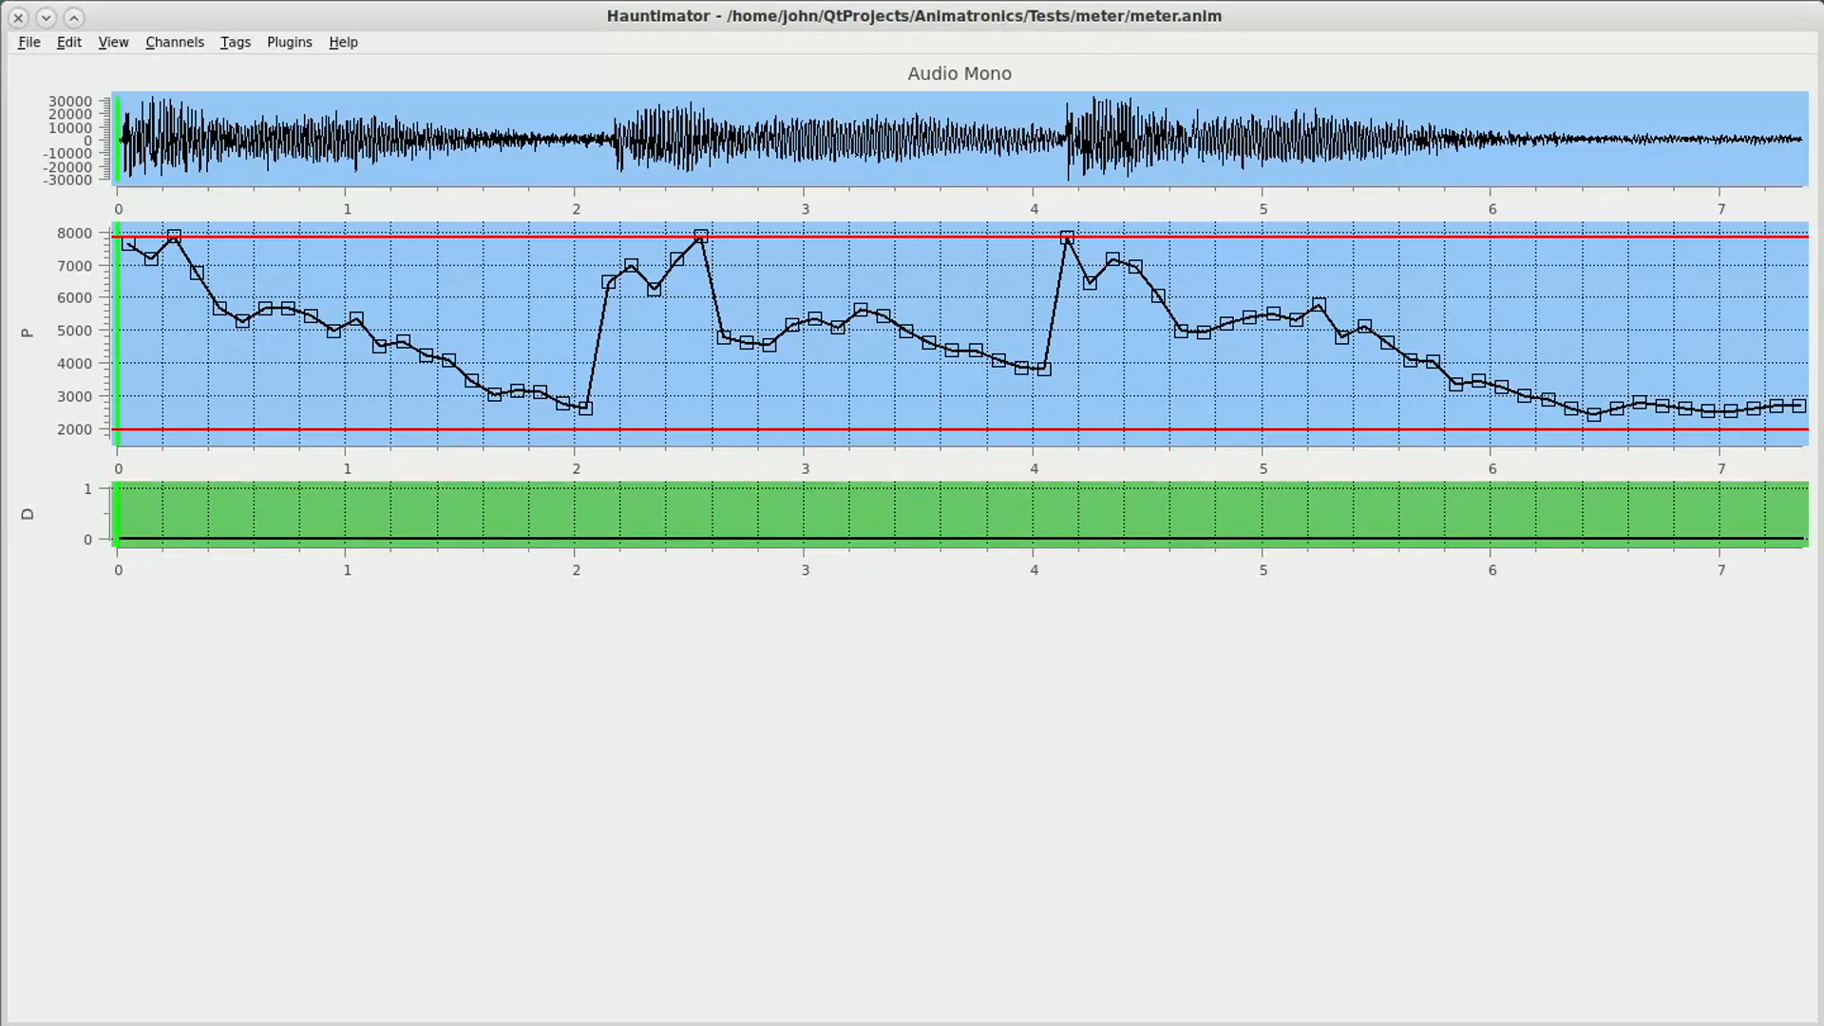
click(291, 42)
mouse_move(315, 90)
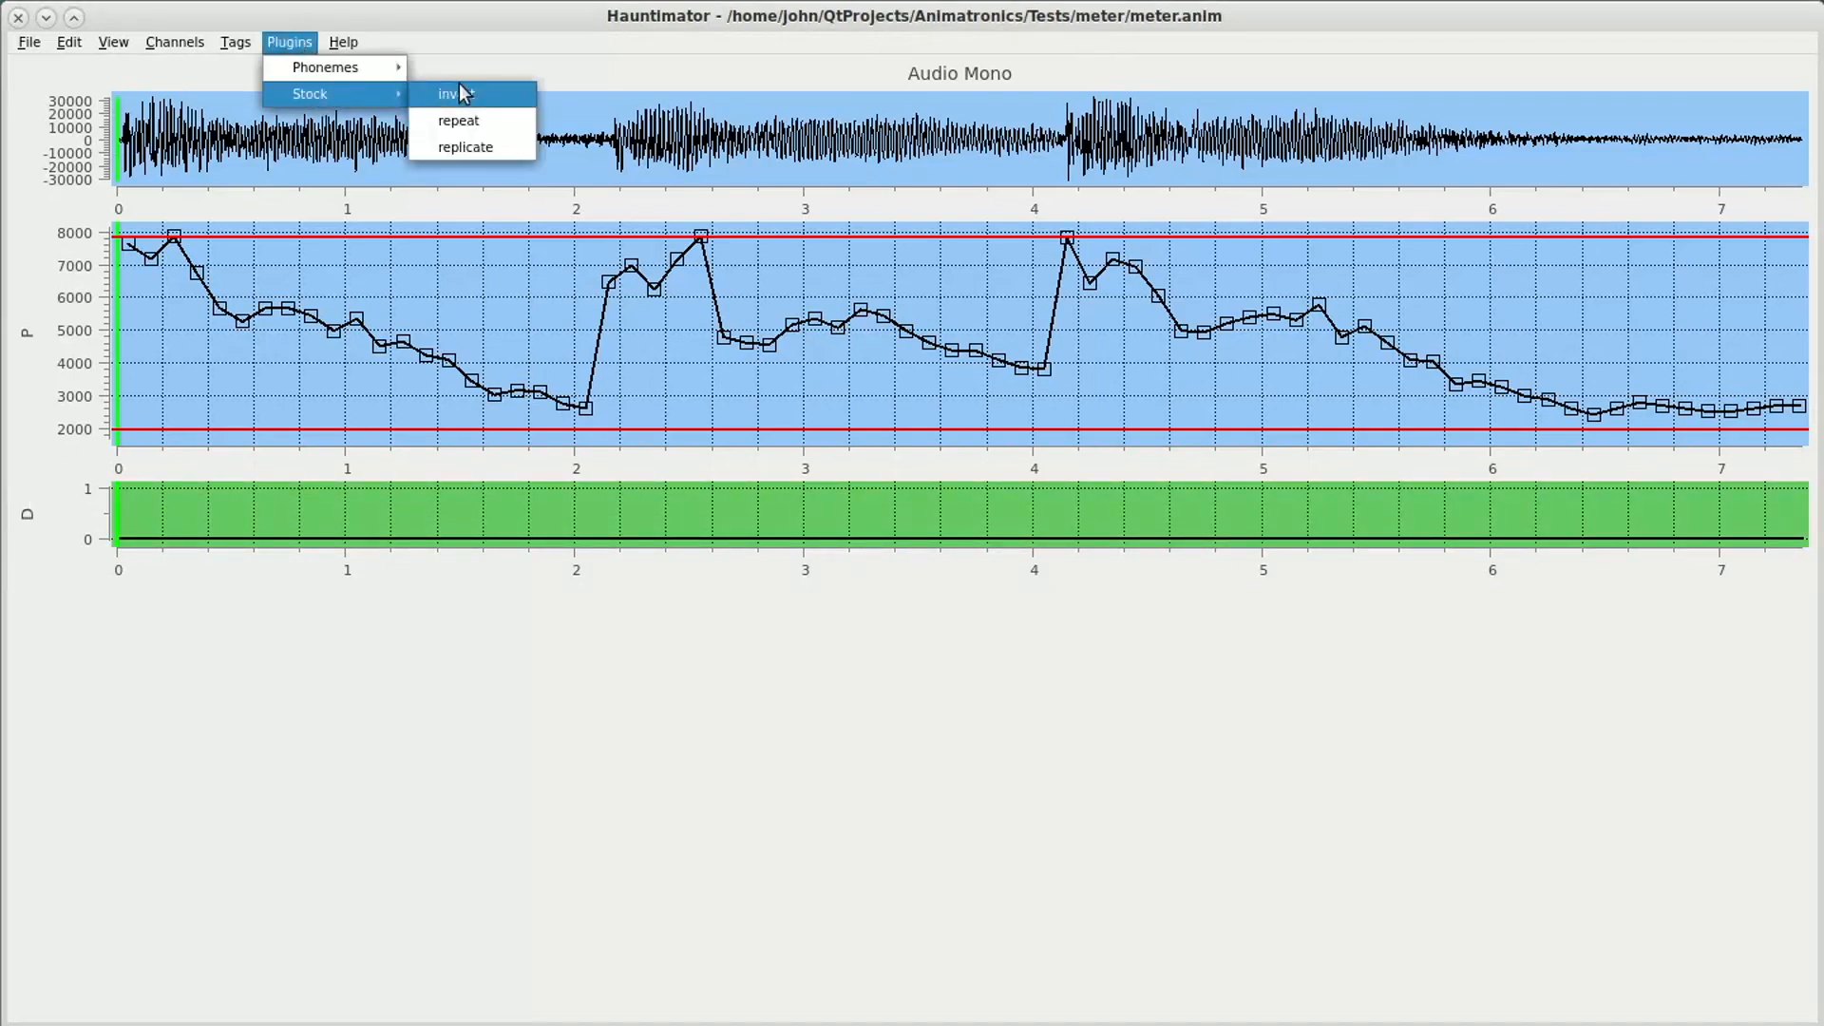
click(475, 151)
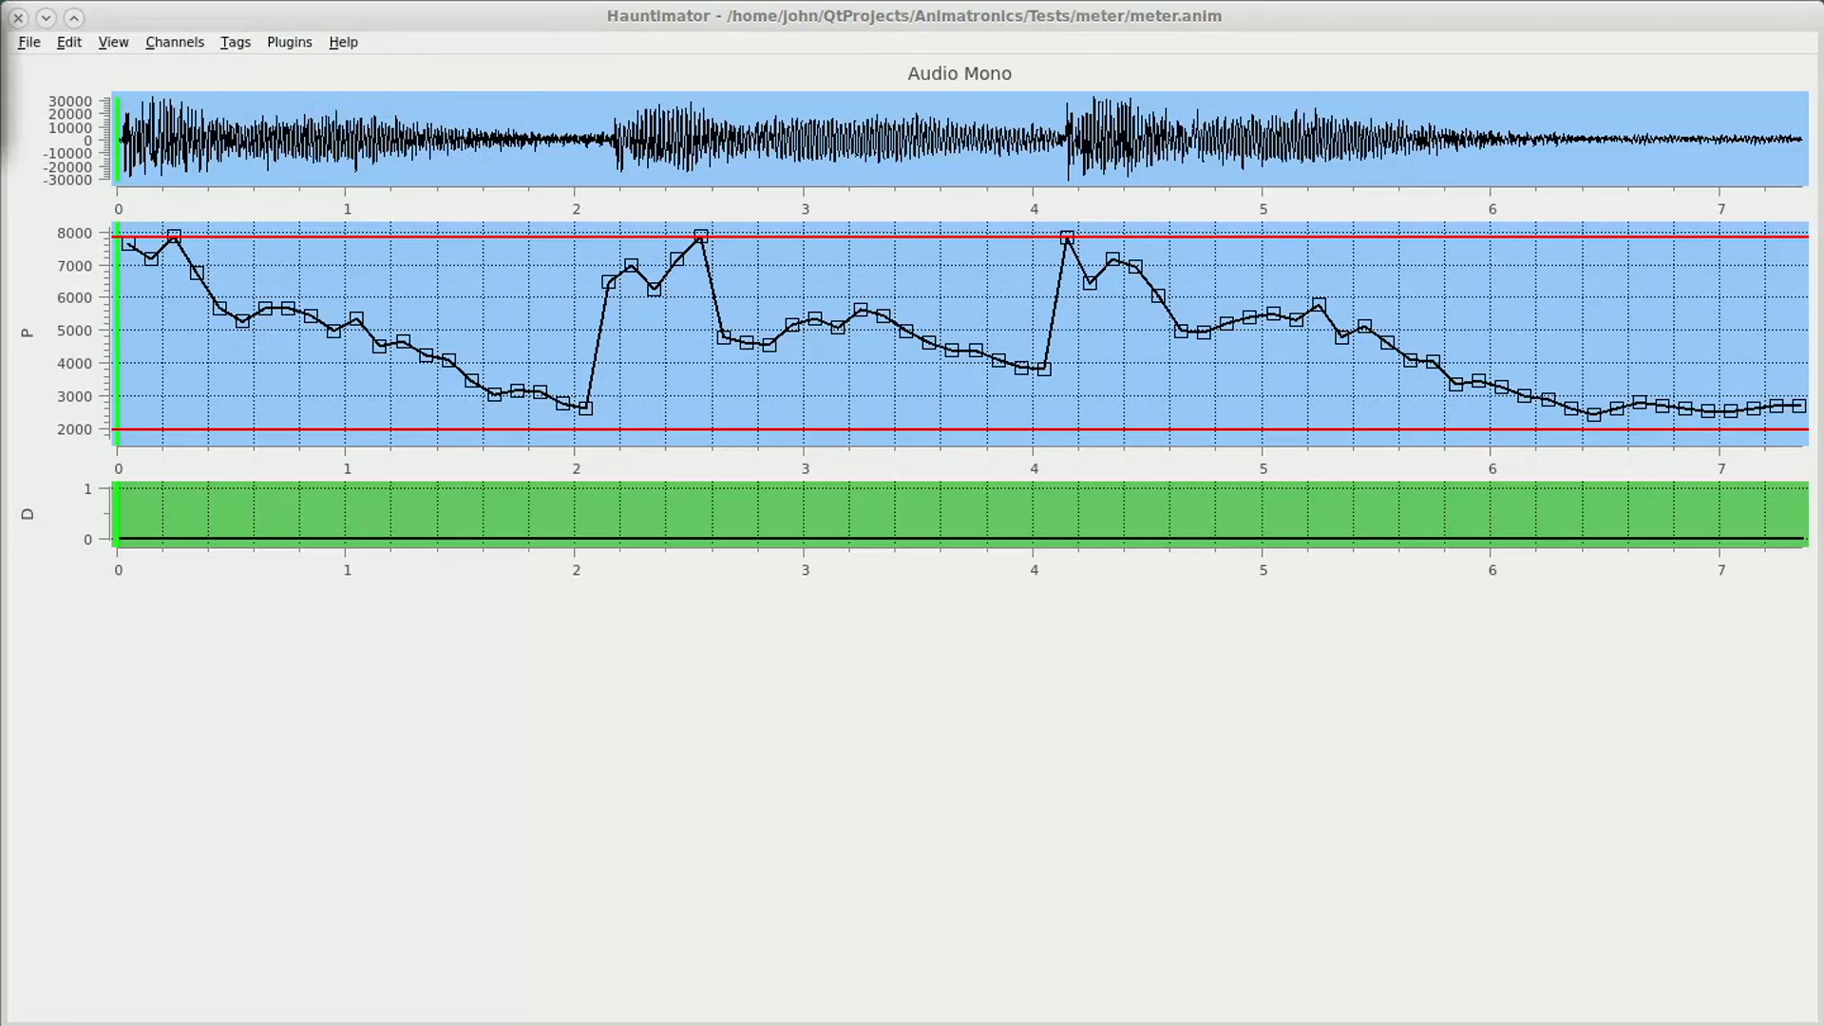
drag(0, 19, 723, 613)
drag(705, 686, 672, 686)
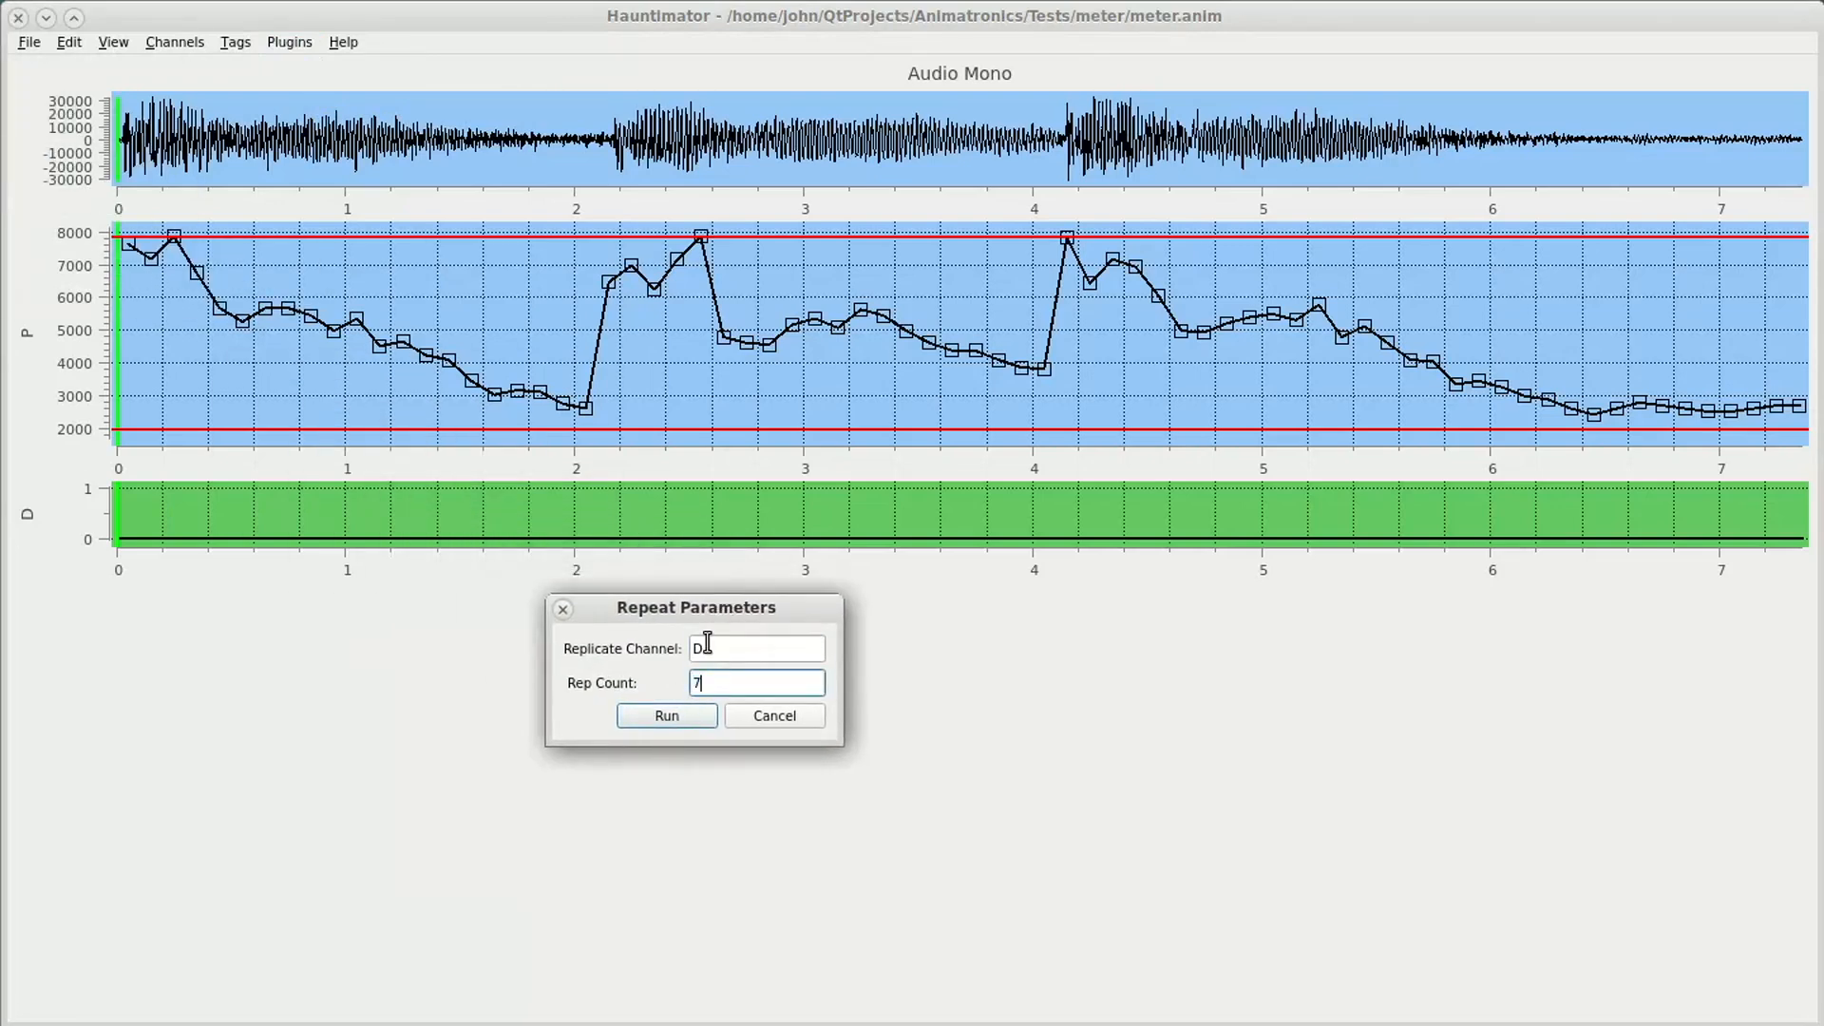
click(667, 715)
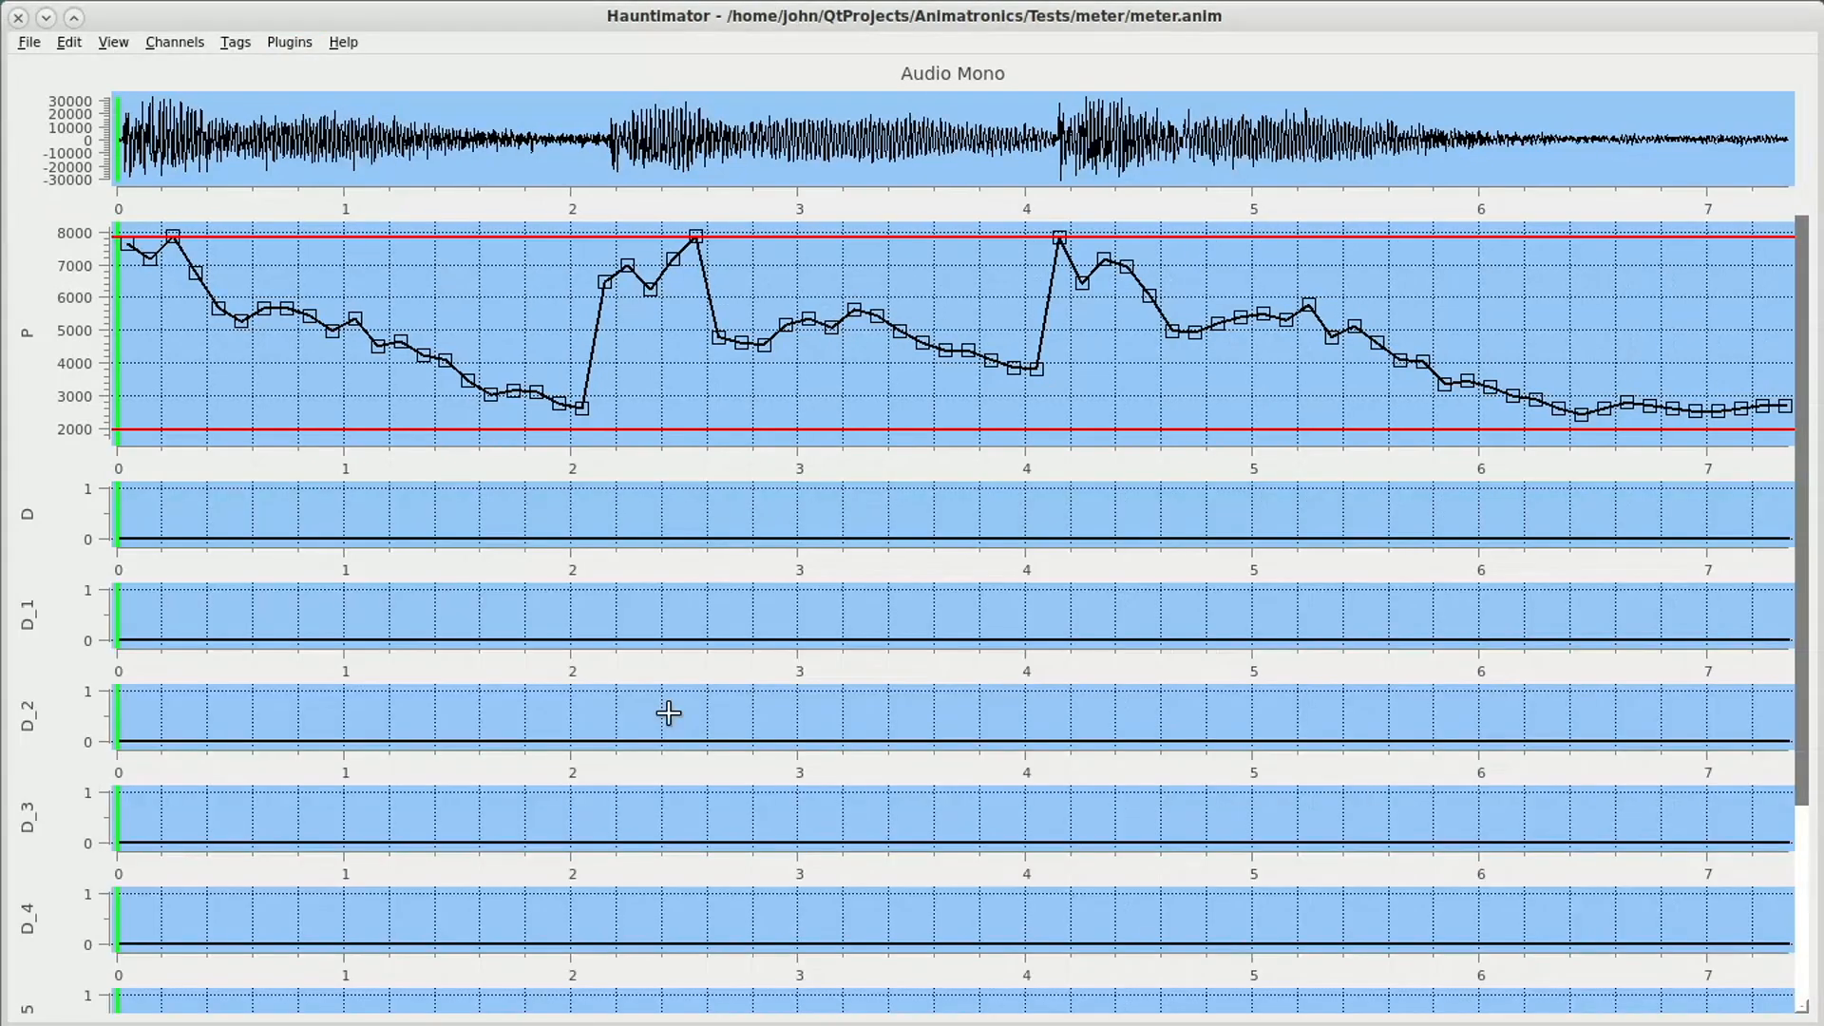
Check the metadata of channels D and D_1 for their output channel assignments, leaving both dialogs without saving
right_click(404, 510)
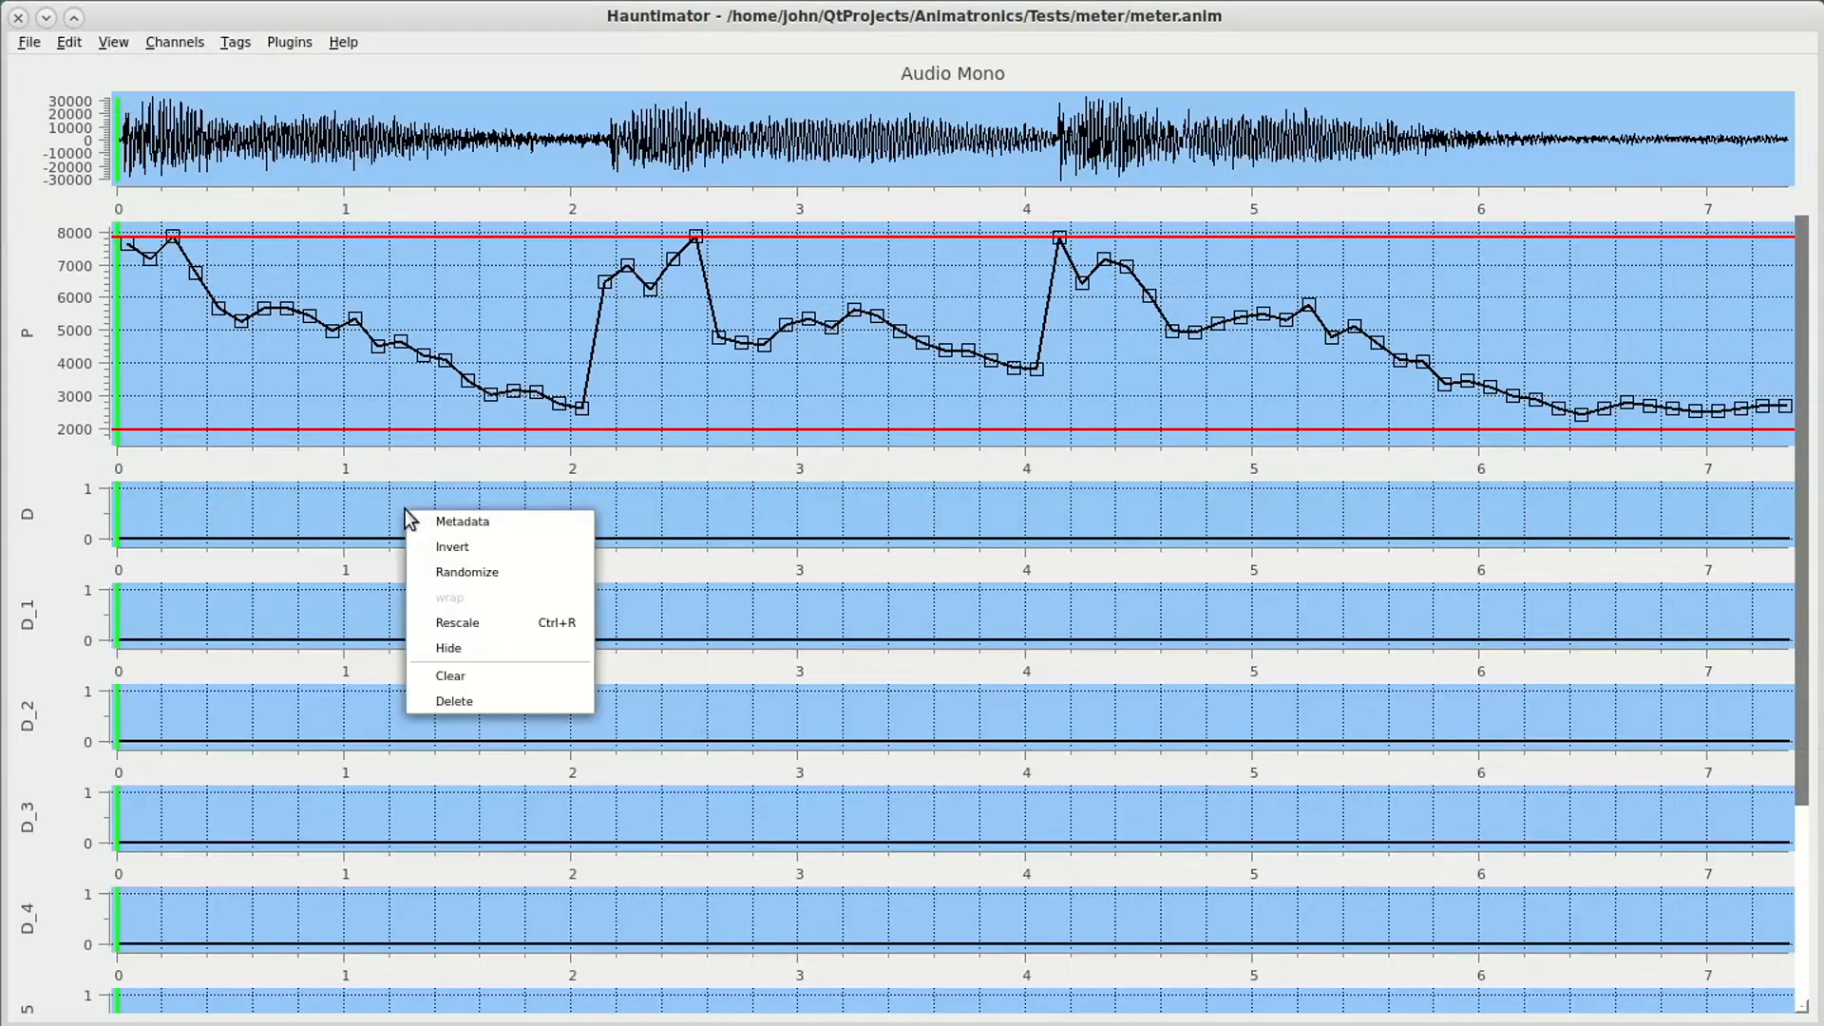
click(458, 520)
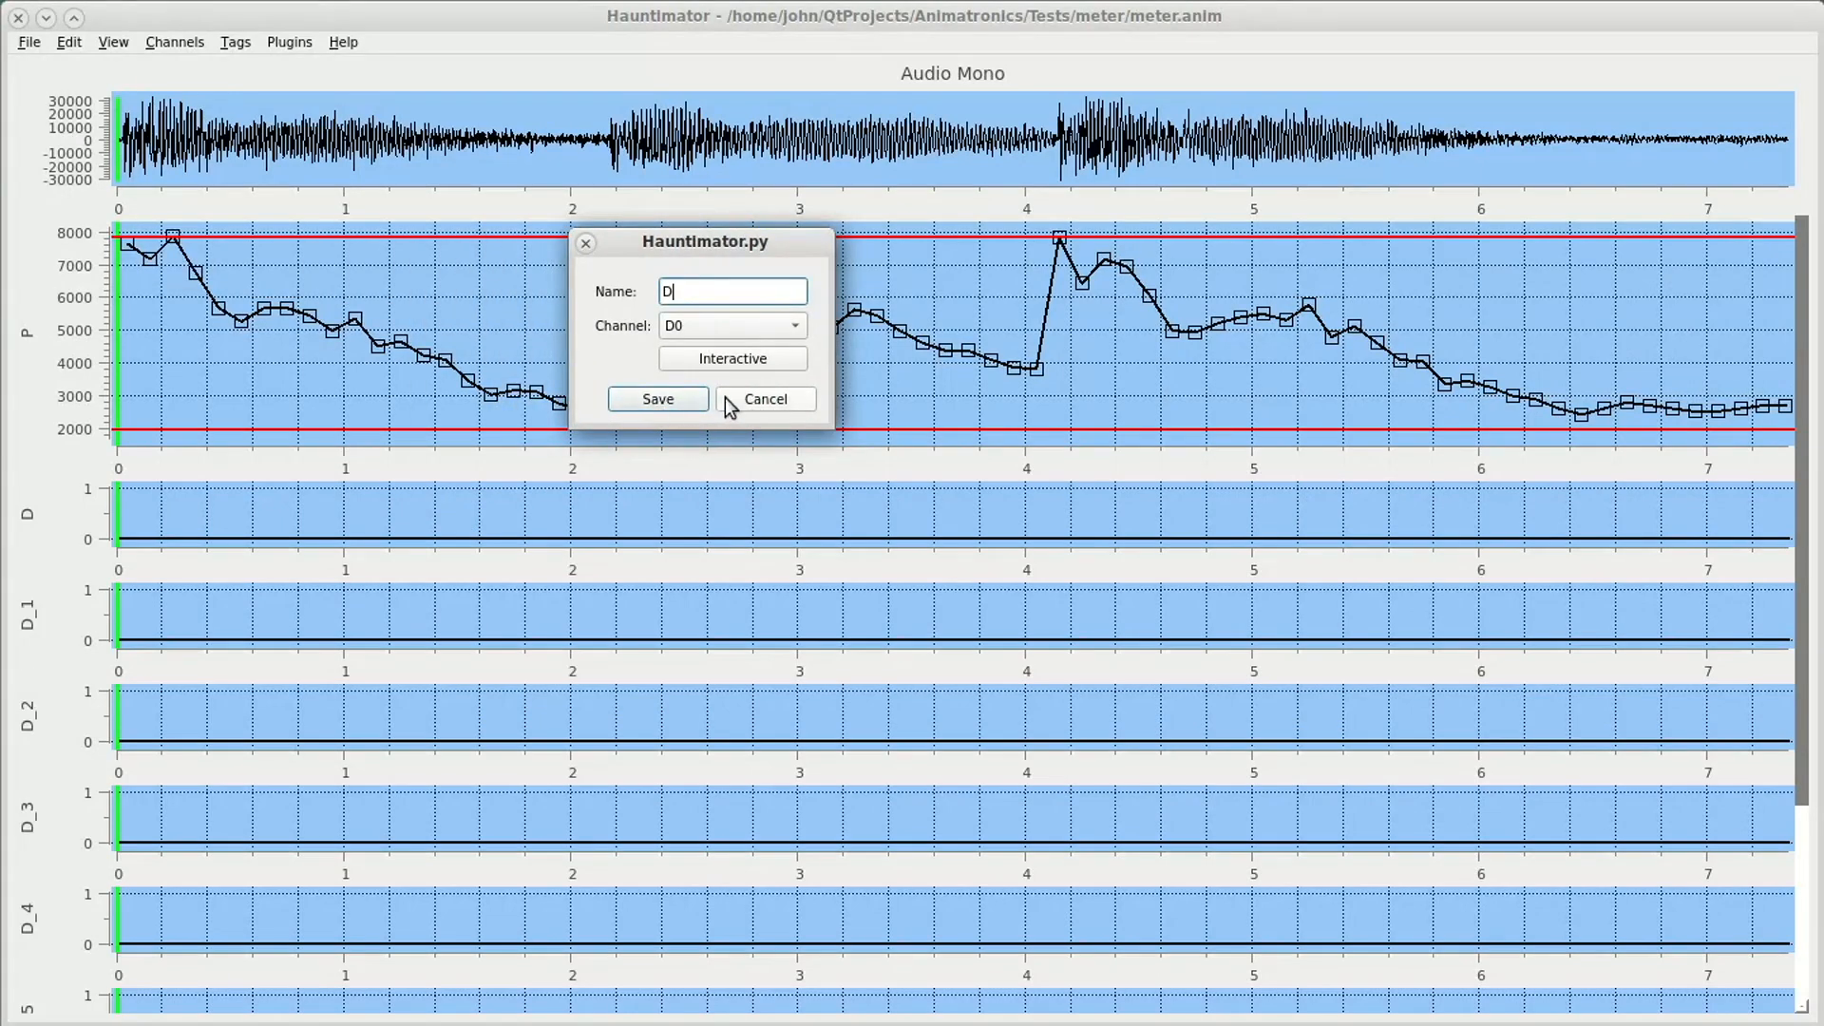
click(734, 400)
right_click(587, 600)
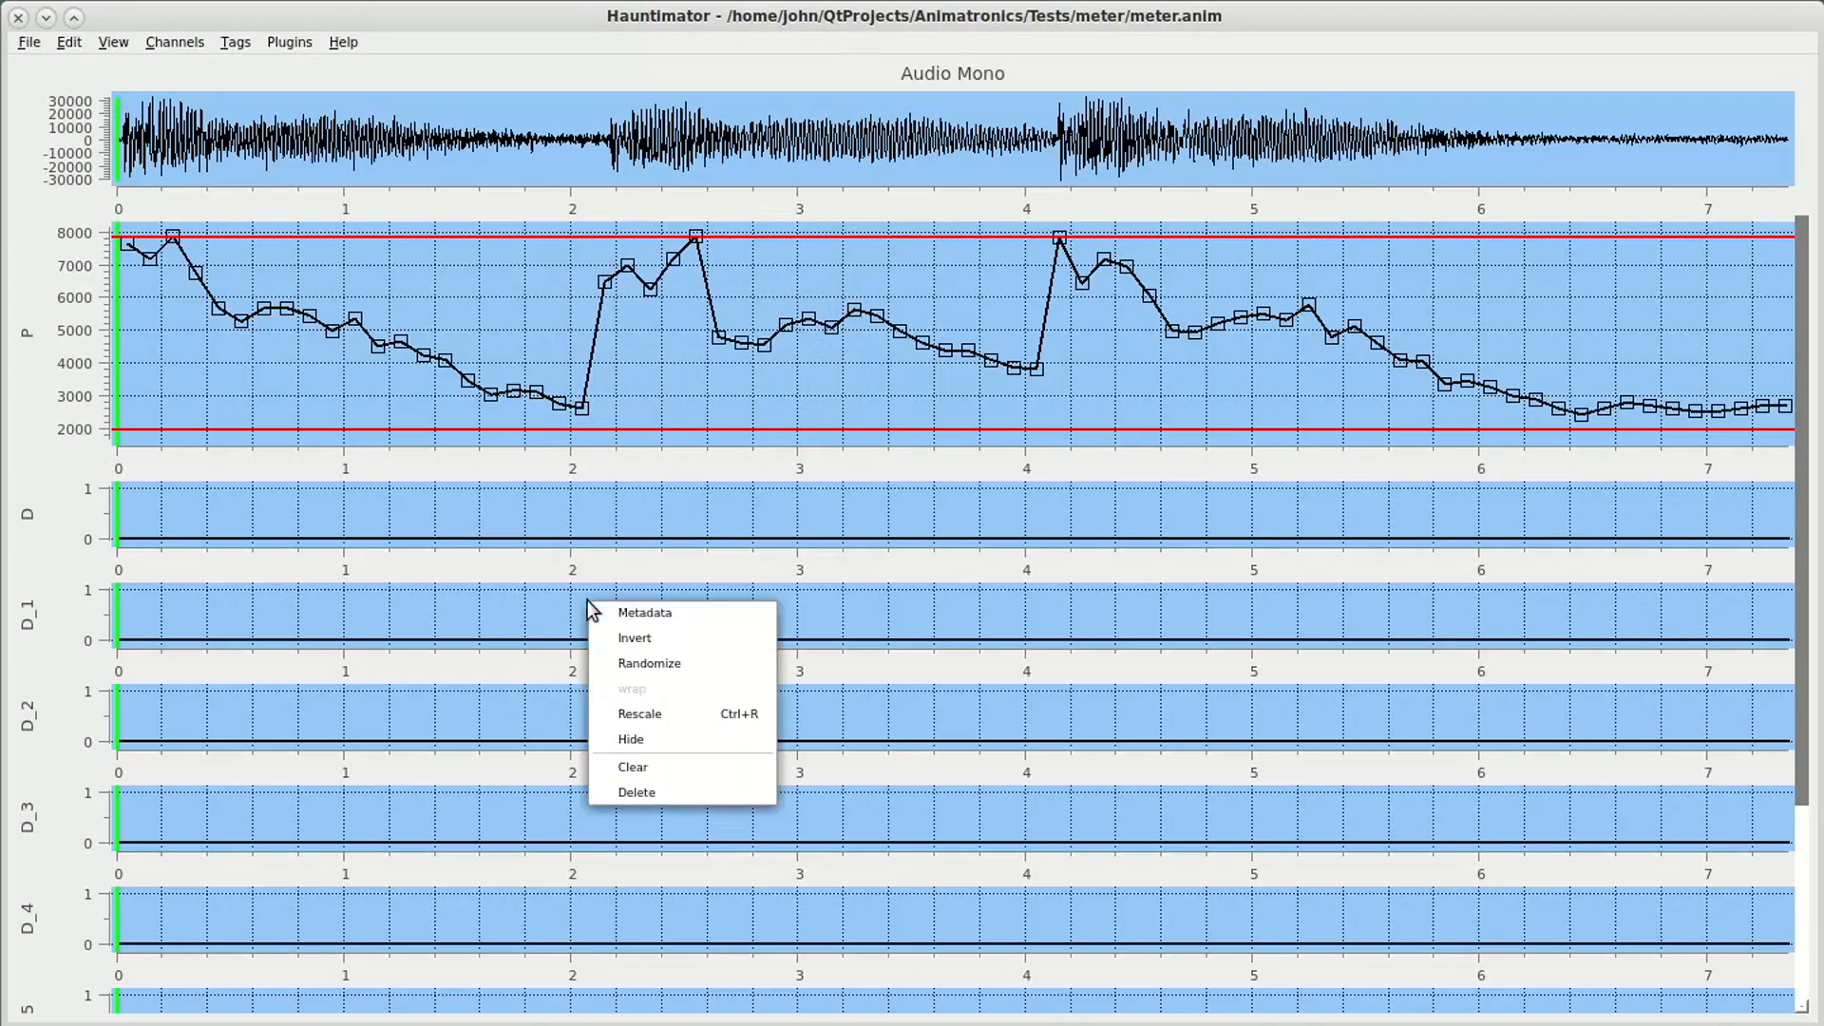
click(635, 615)
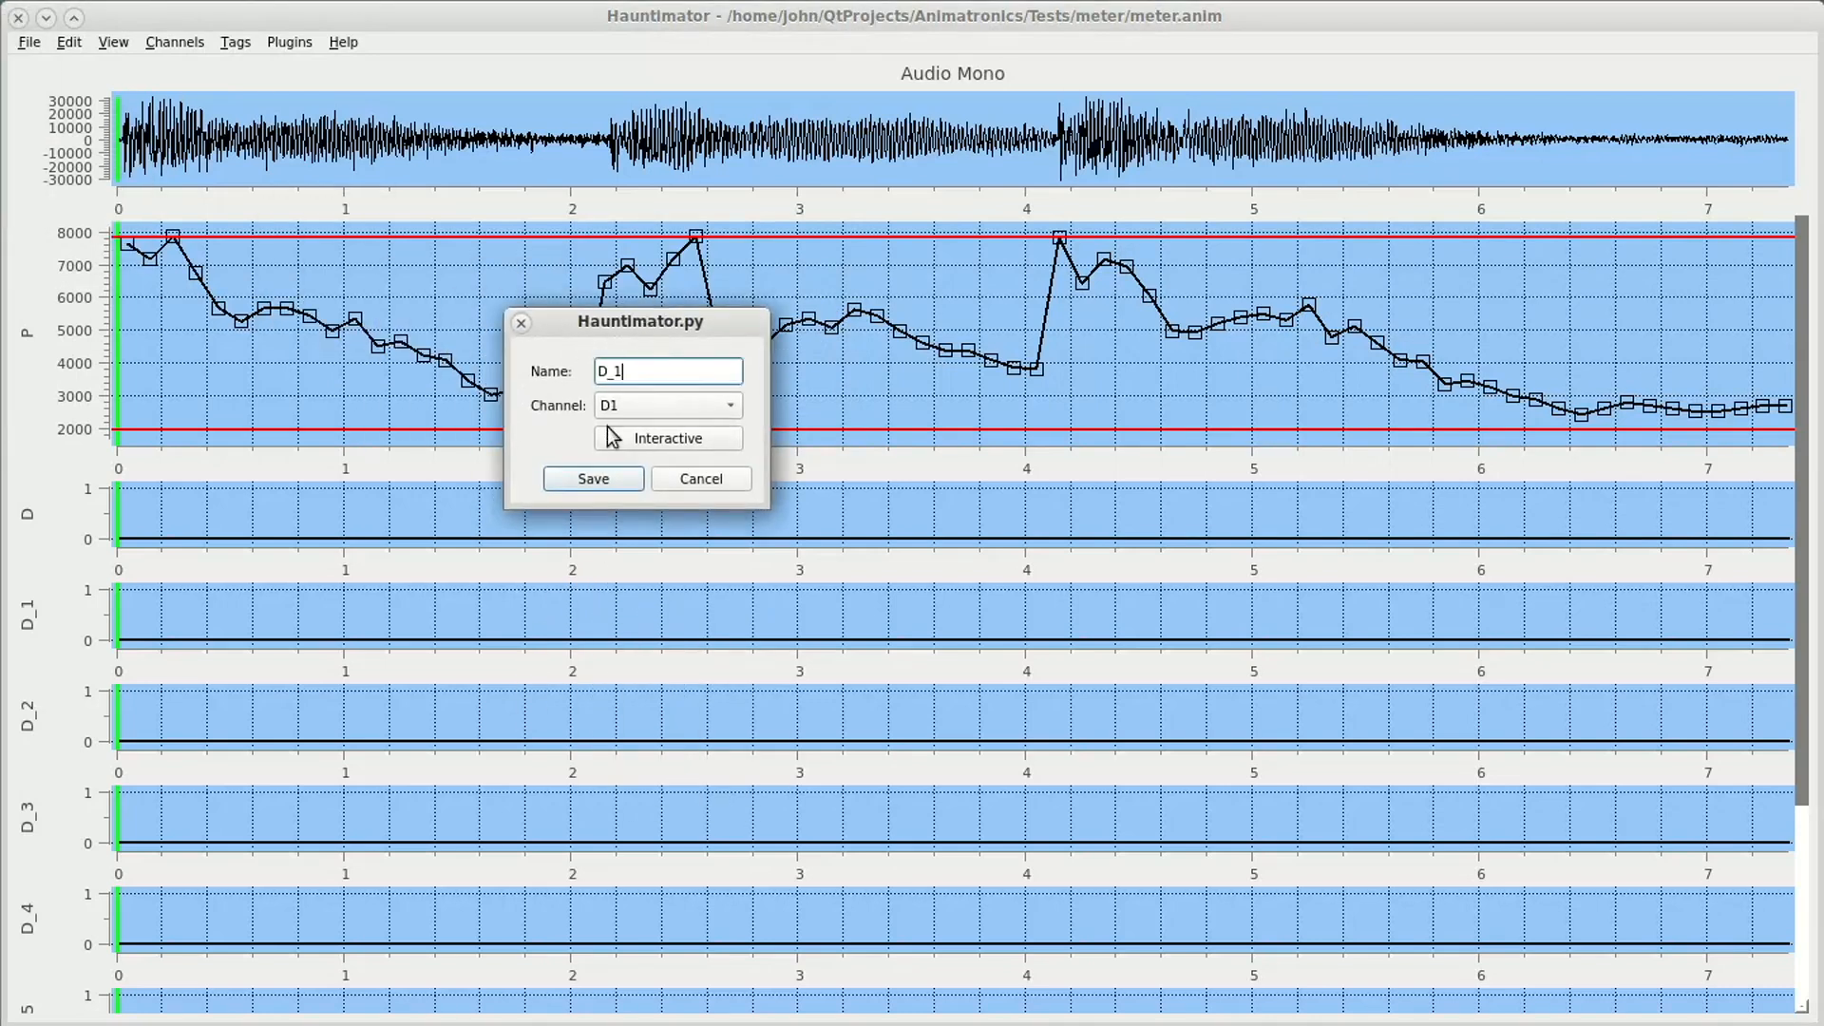
click(703, 480)
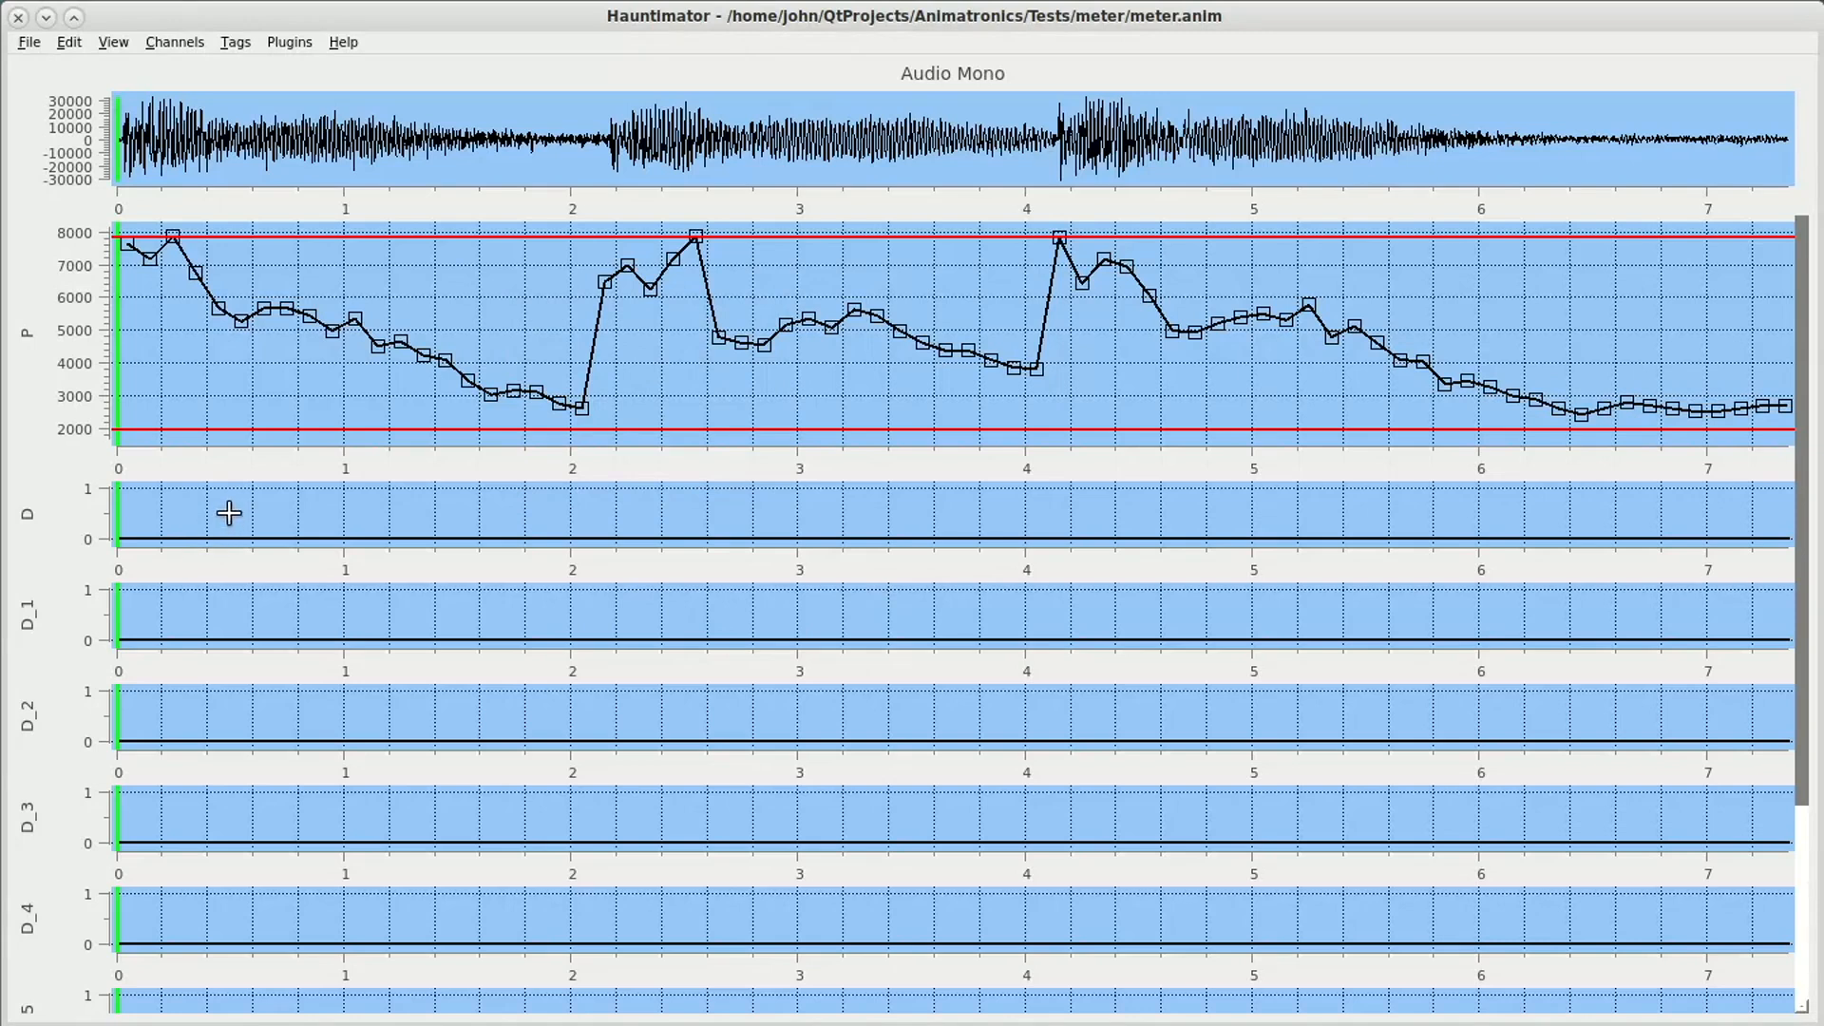
Amplitudize channel D with a cutoff of 28000, keeping the default time range and sample rate
click(50, 520)
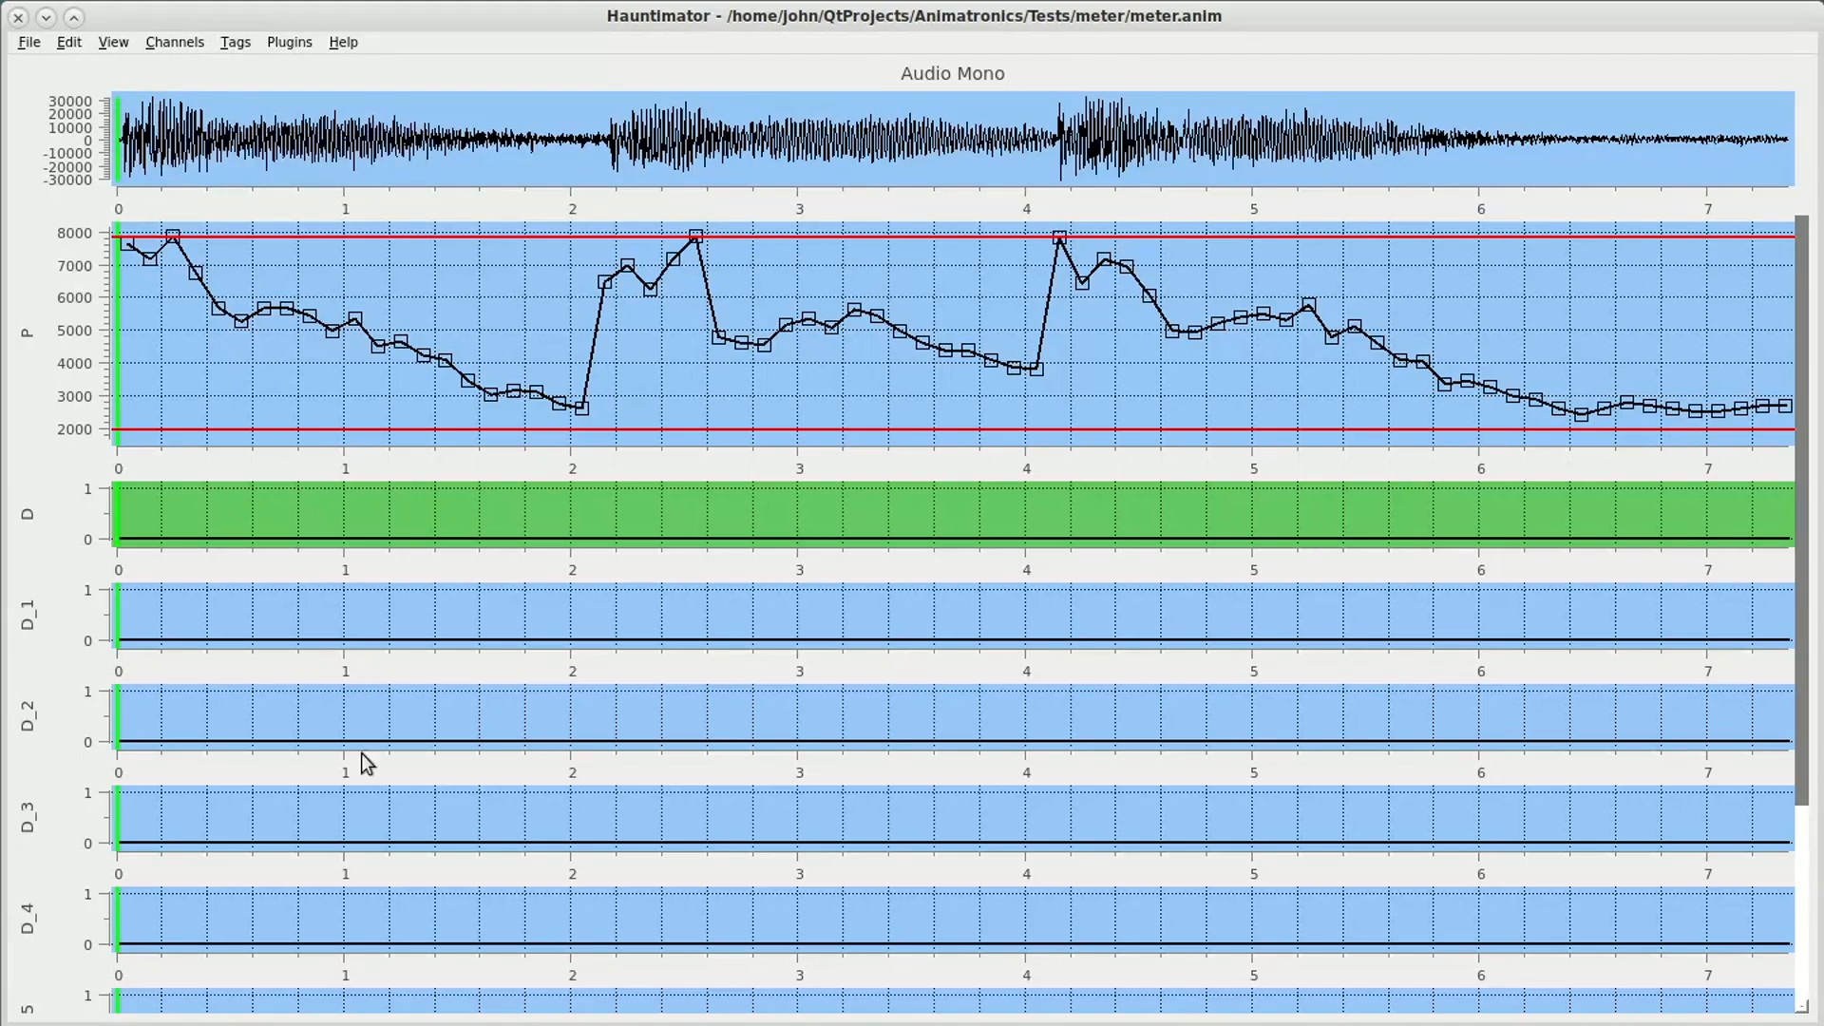
right_click(212, 506)
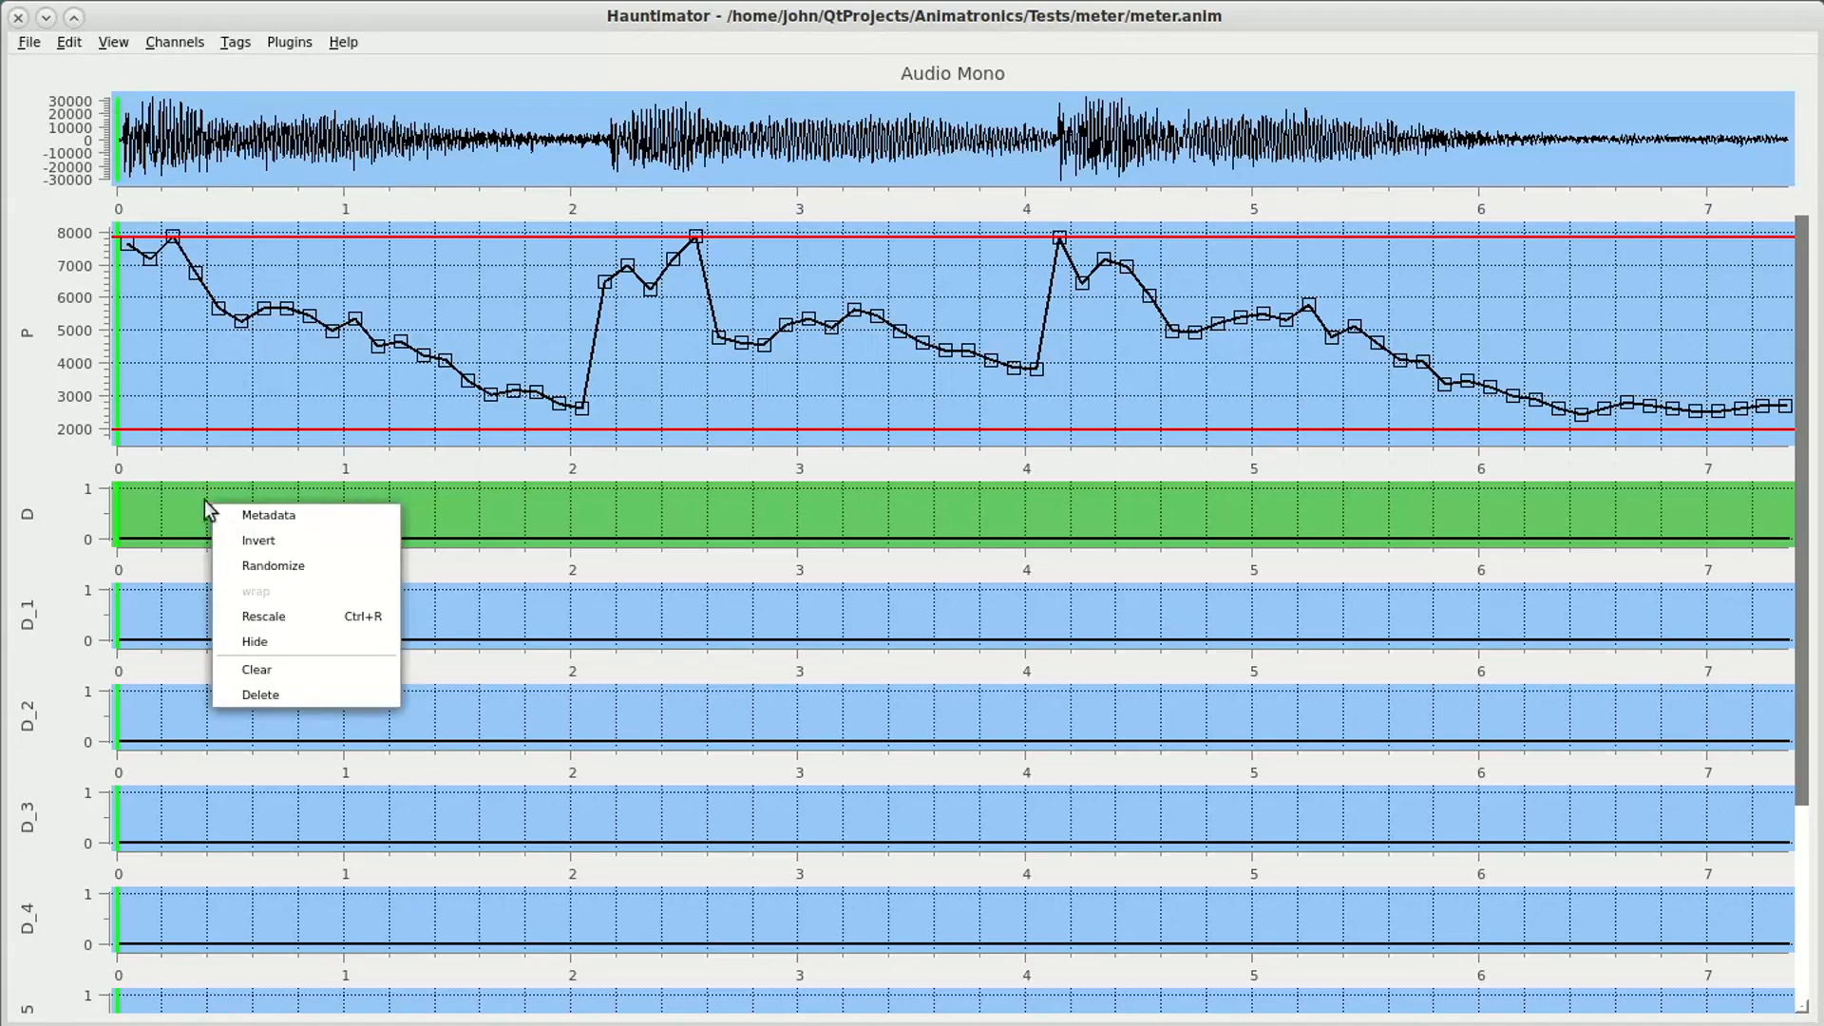
click(171, 498)
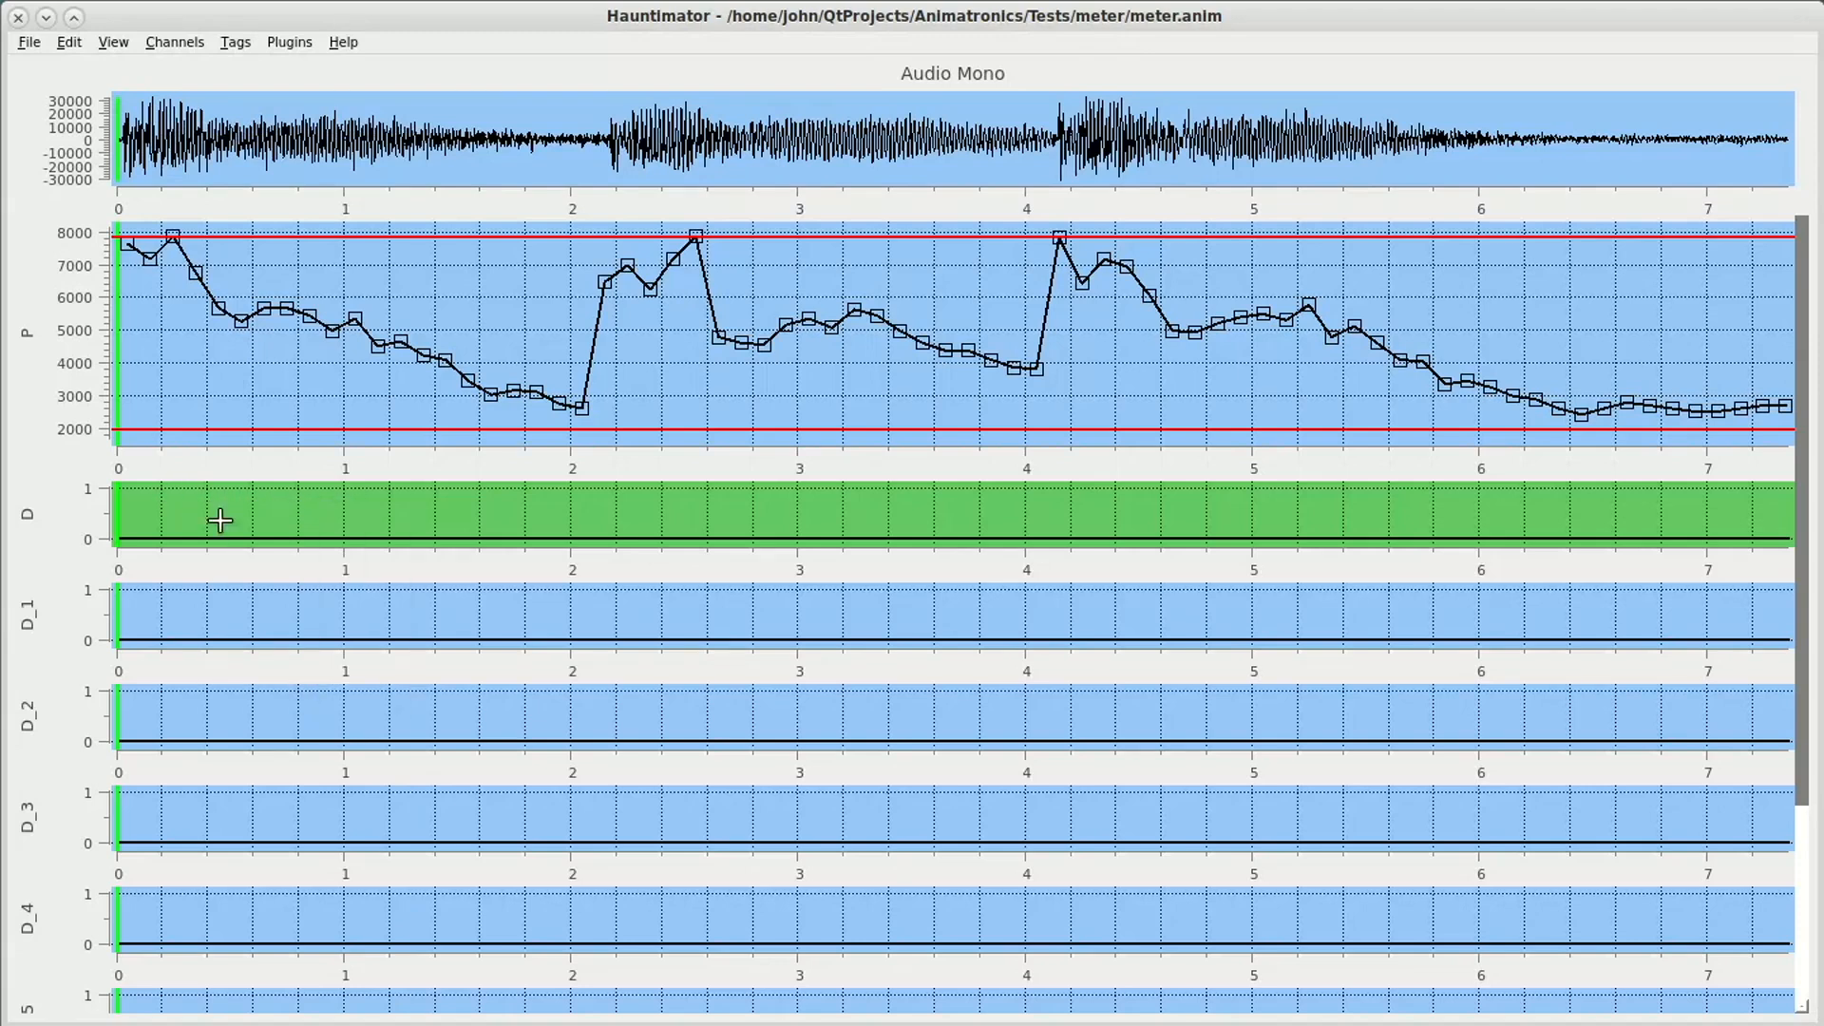
click(177, 38)
click(207, 230)
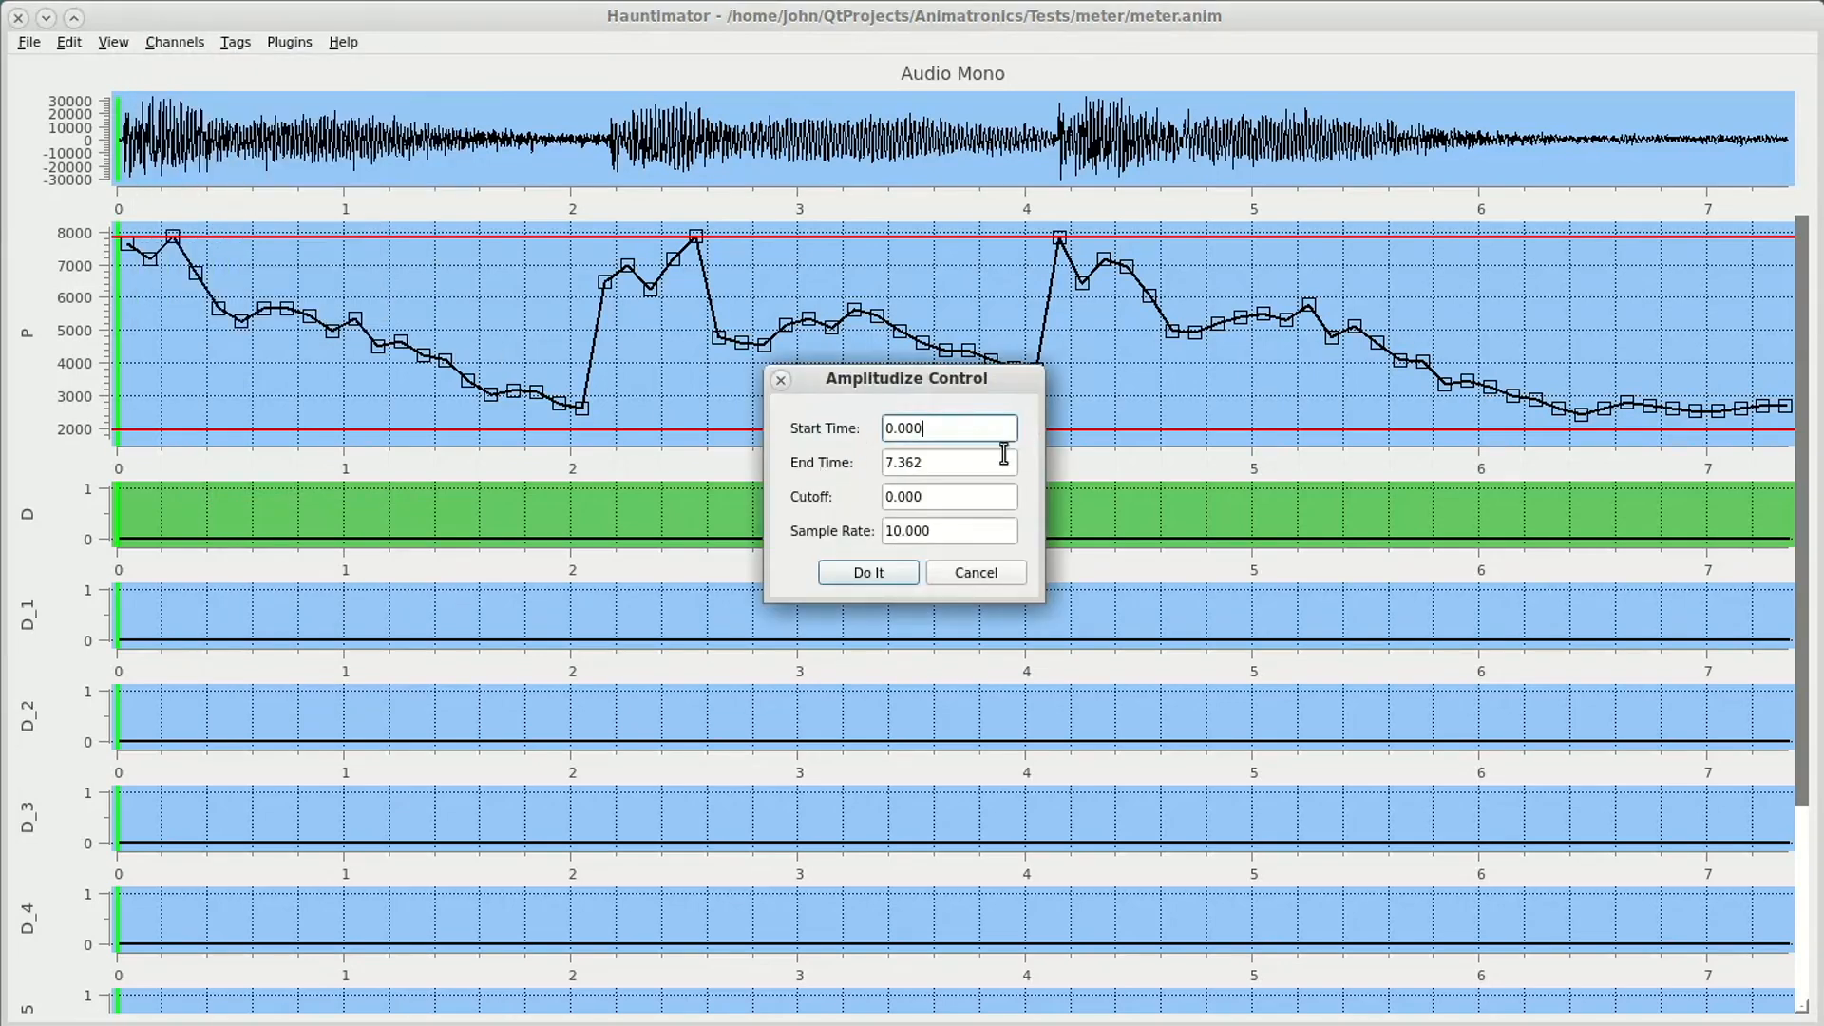
click(888, 496)
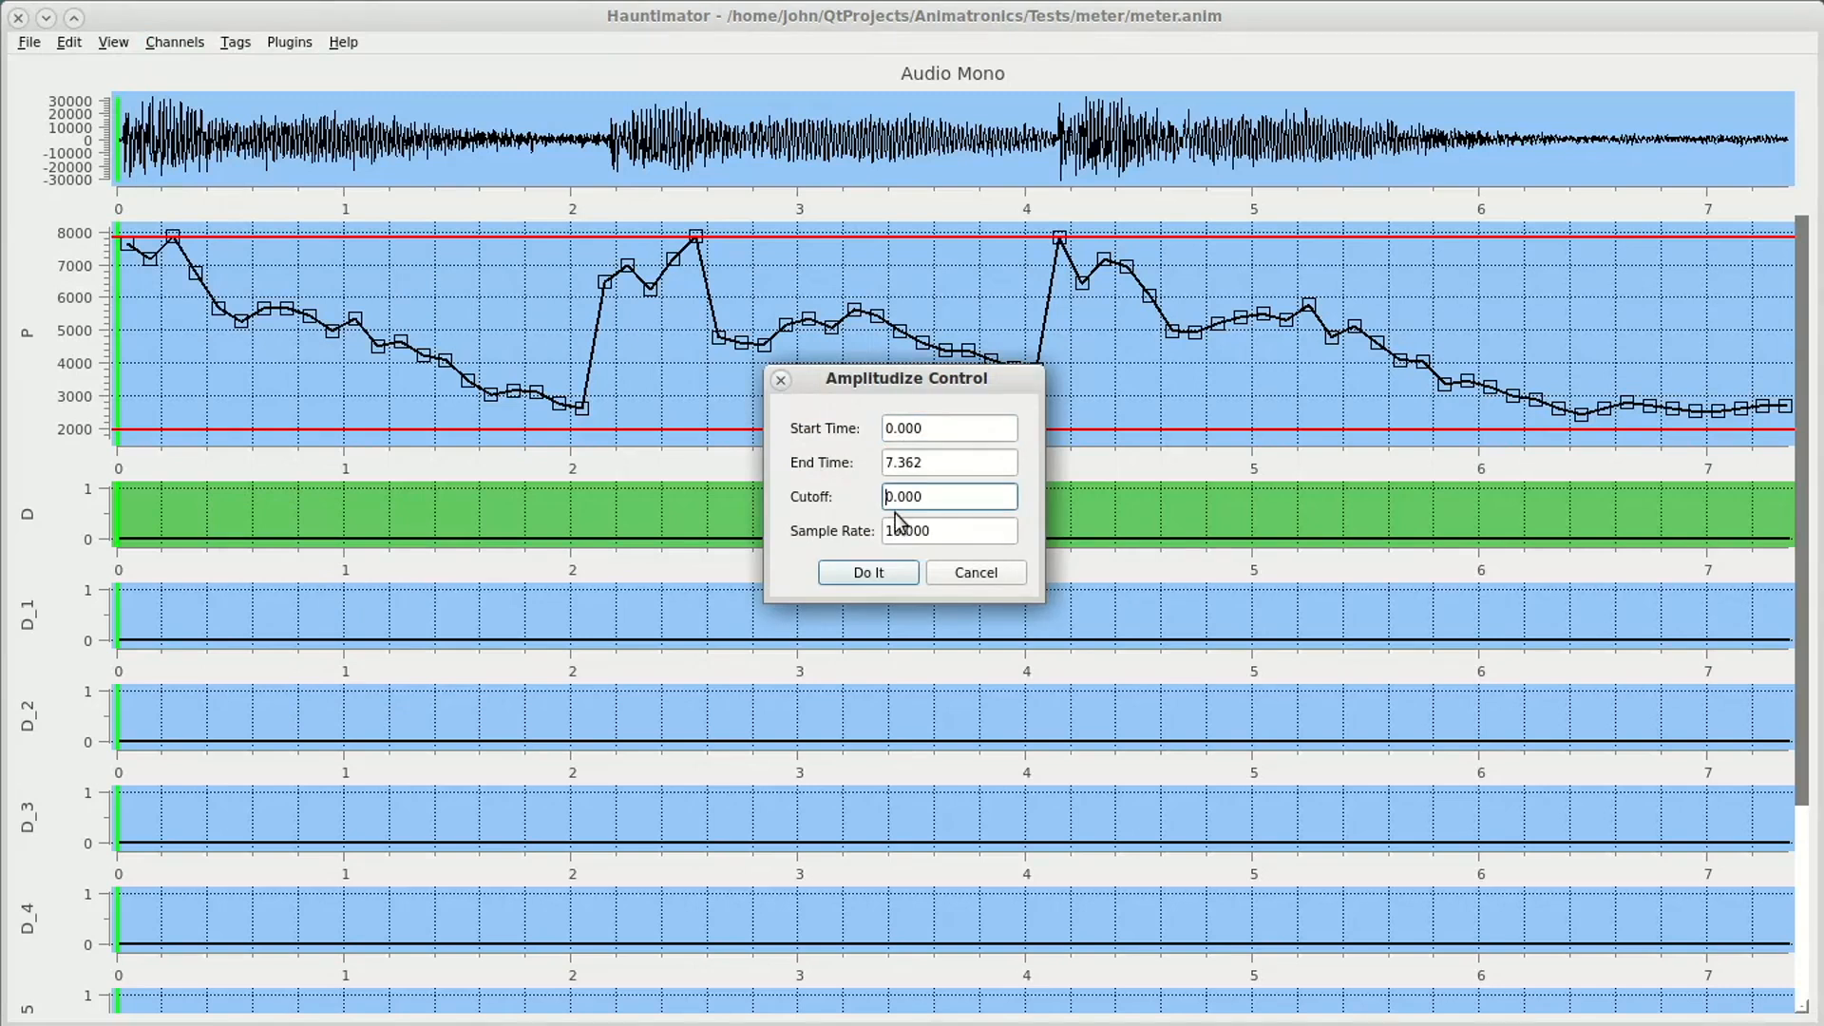
text(2800)
click(867, 573)
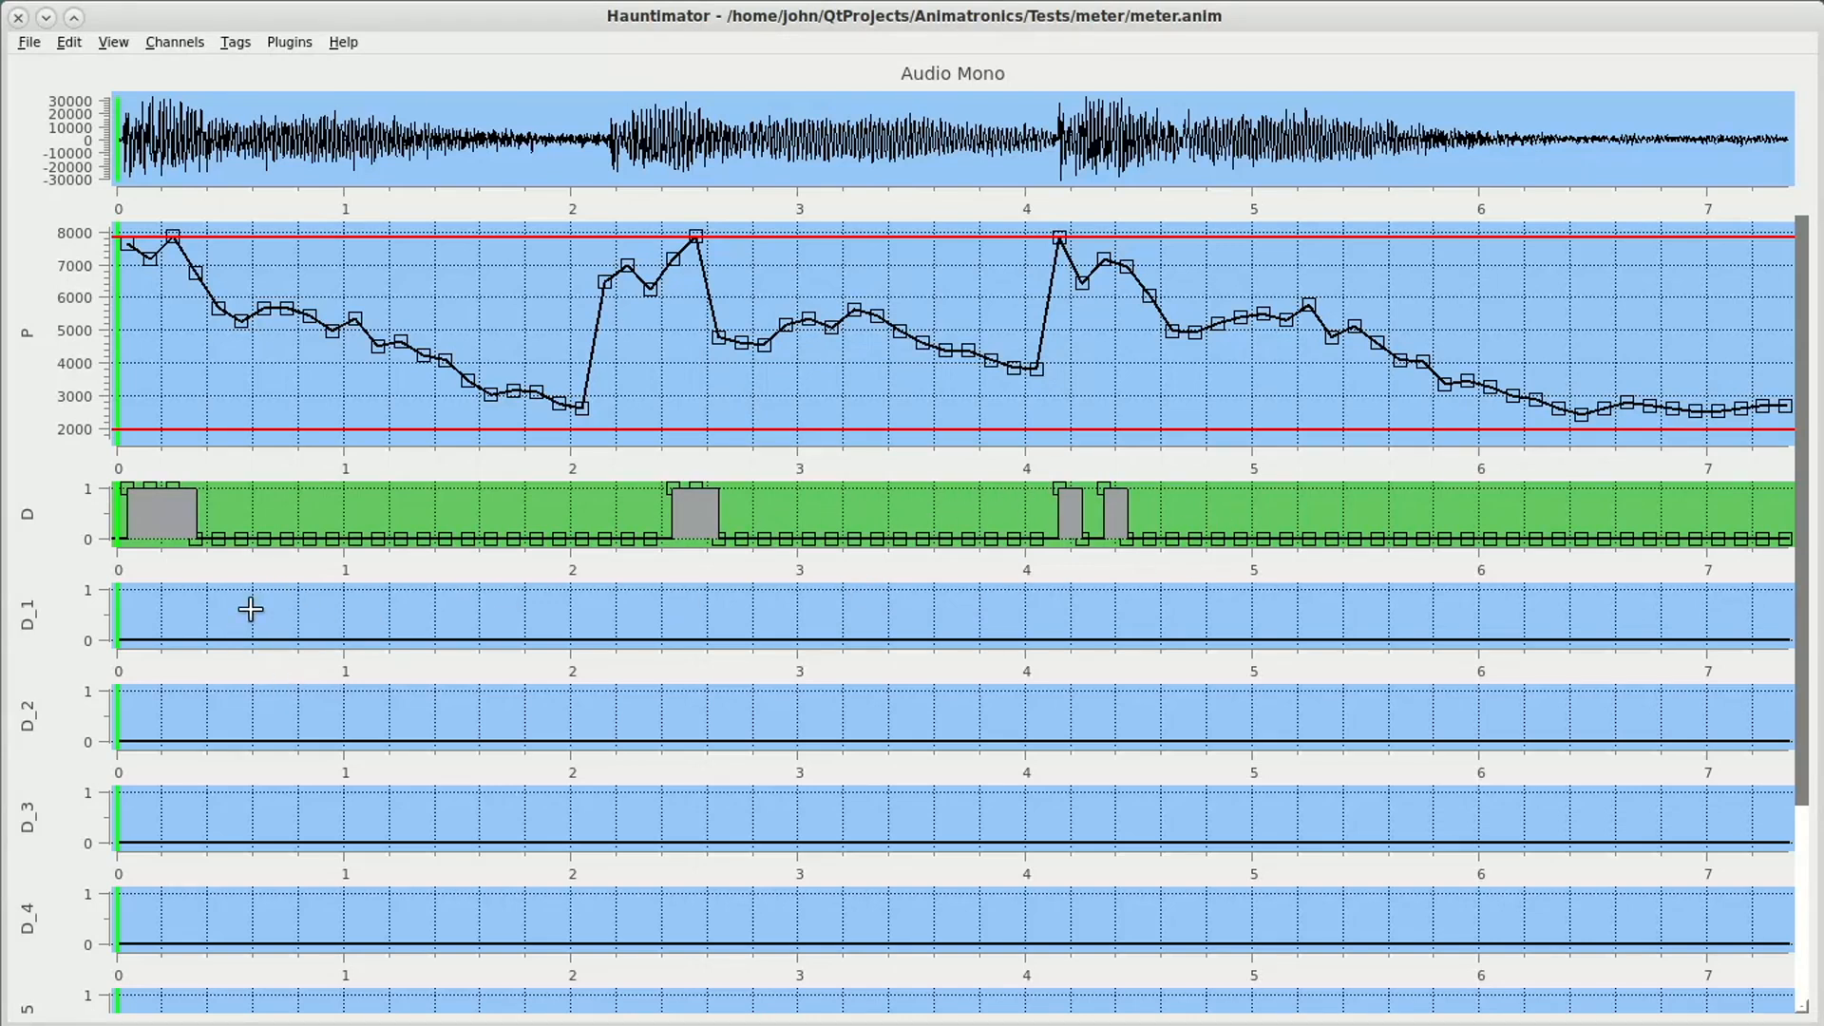
Amplitudize channel D_1 with a cutoff of 24000, keeping the default time range and sample rate
click(53, 623)
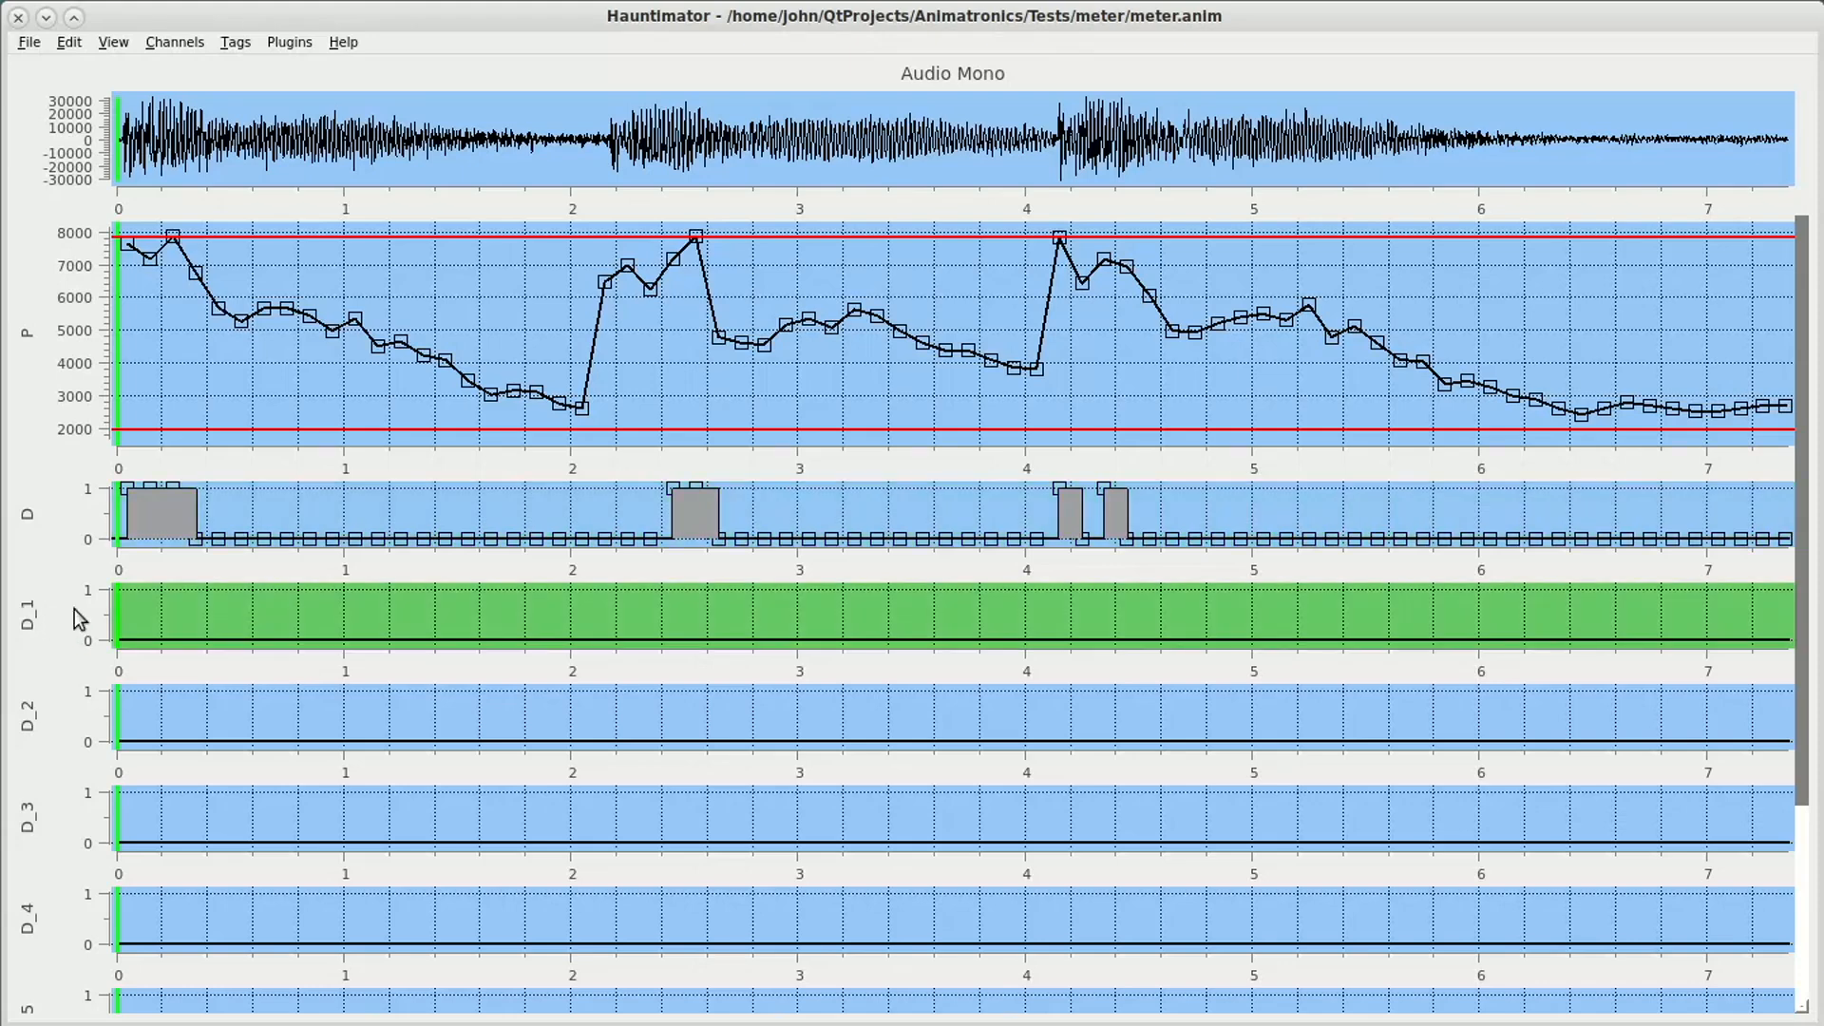
click(178, 44)
click(191, 233)
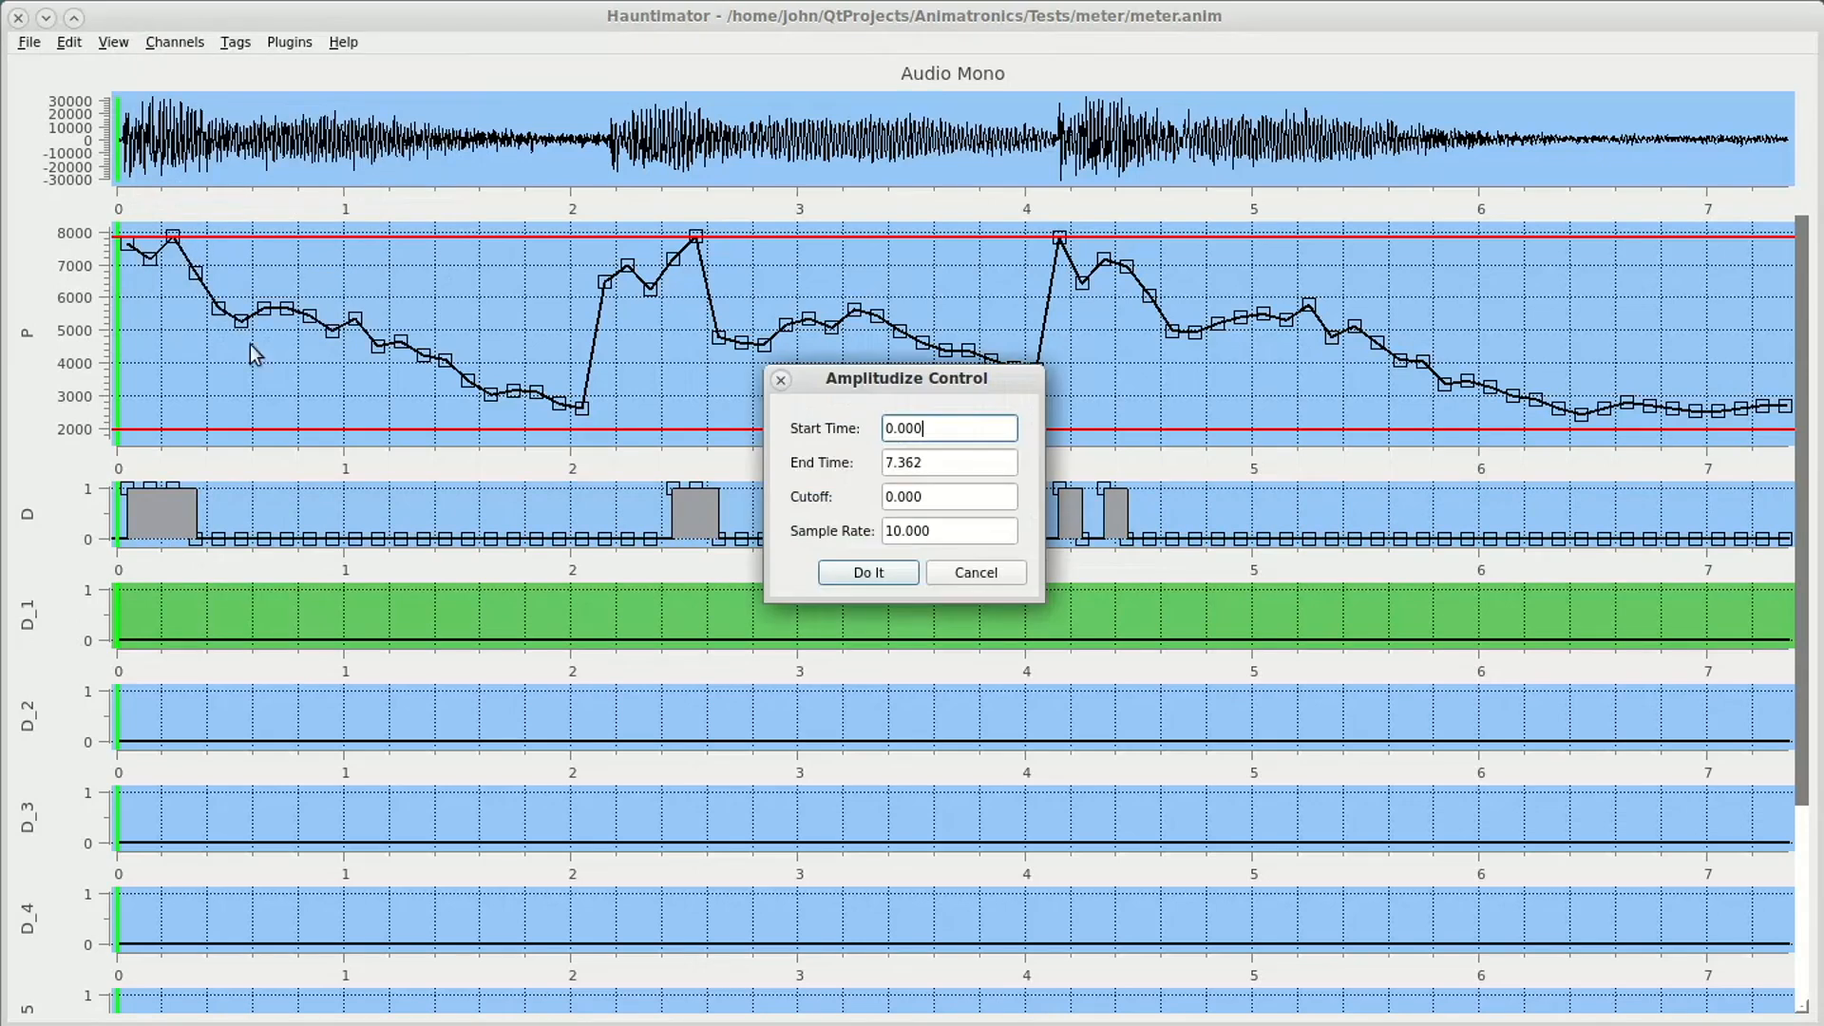
click(888, 495)
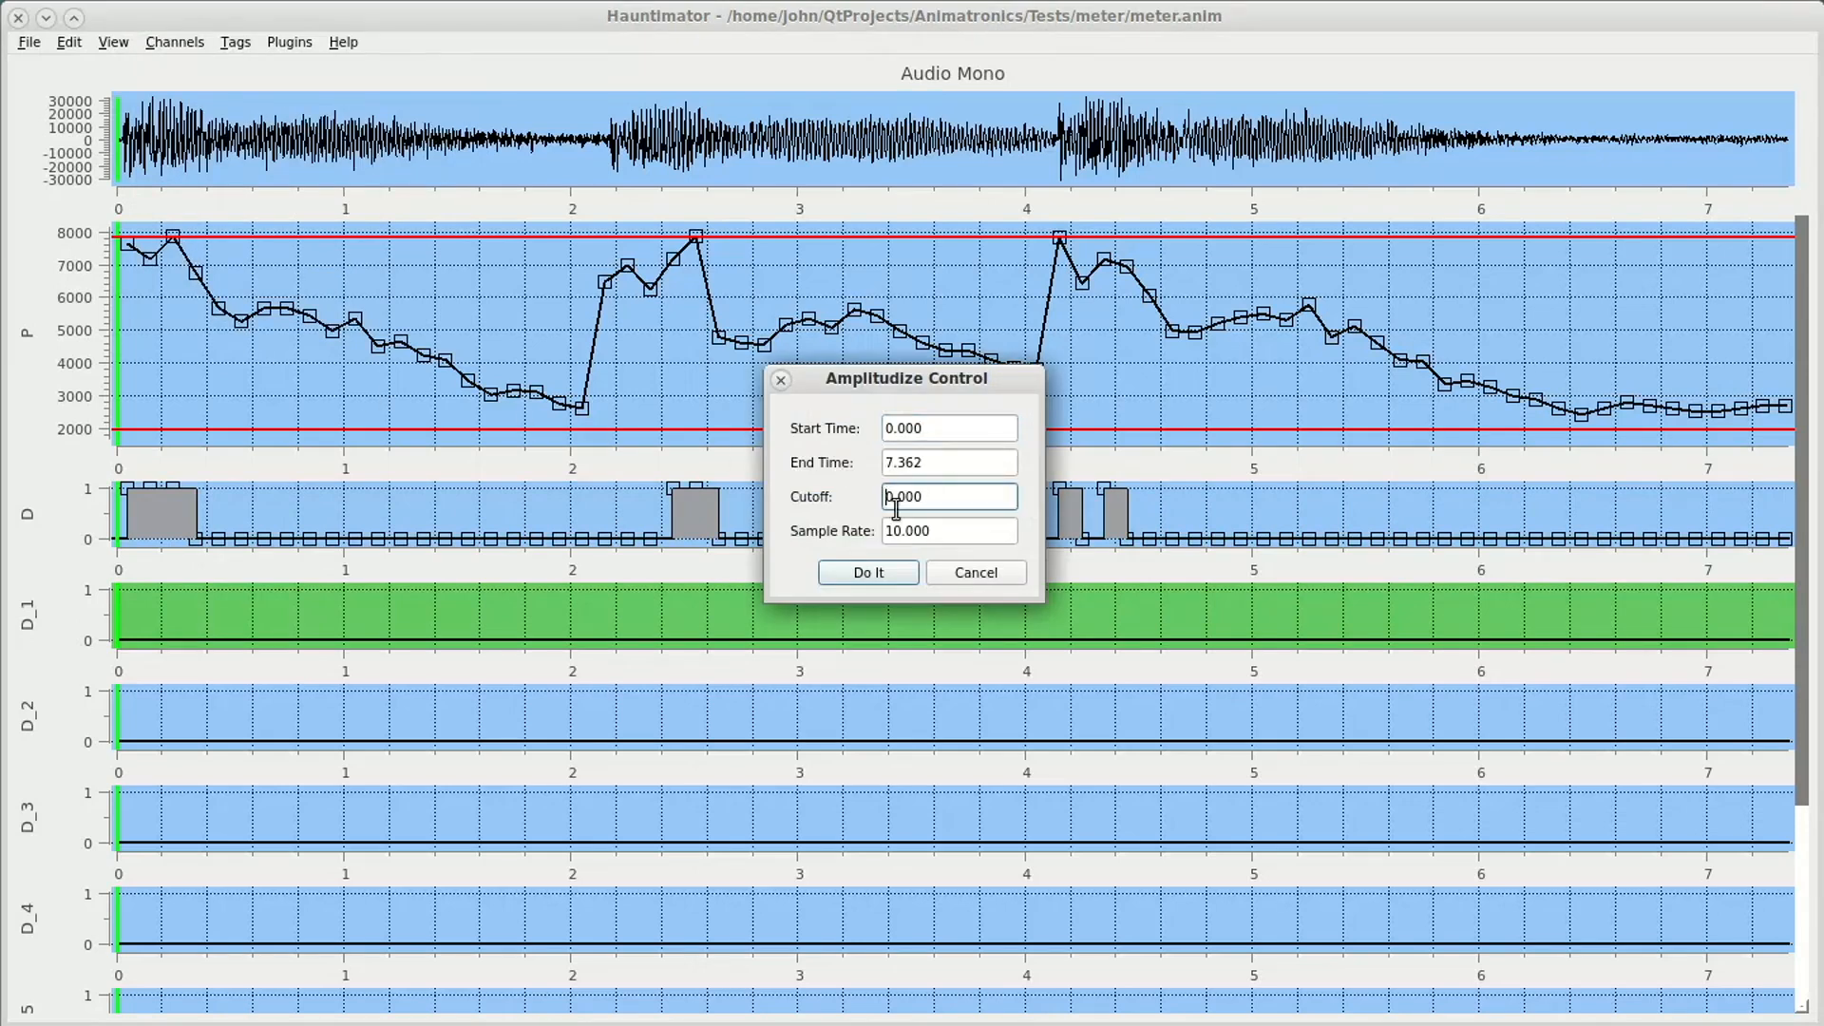
text(2400)
click(872, 574)
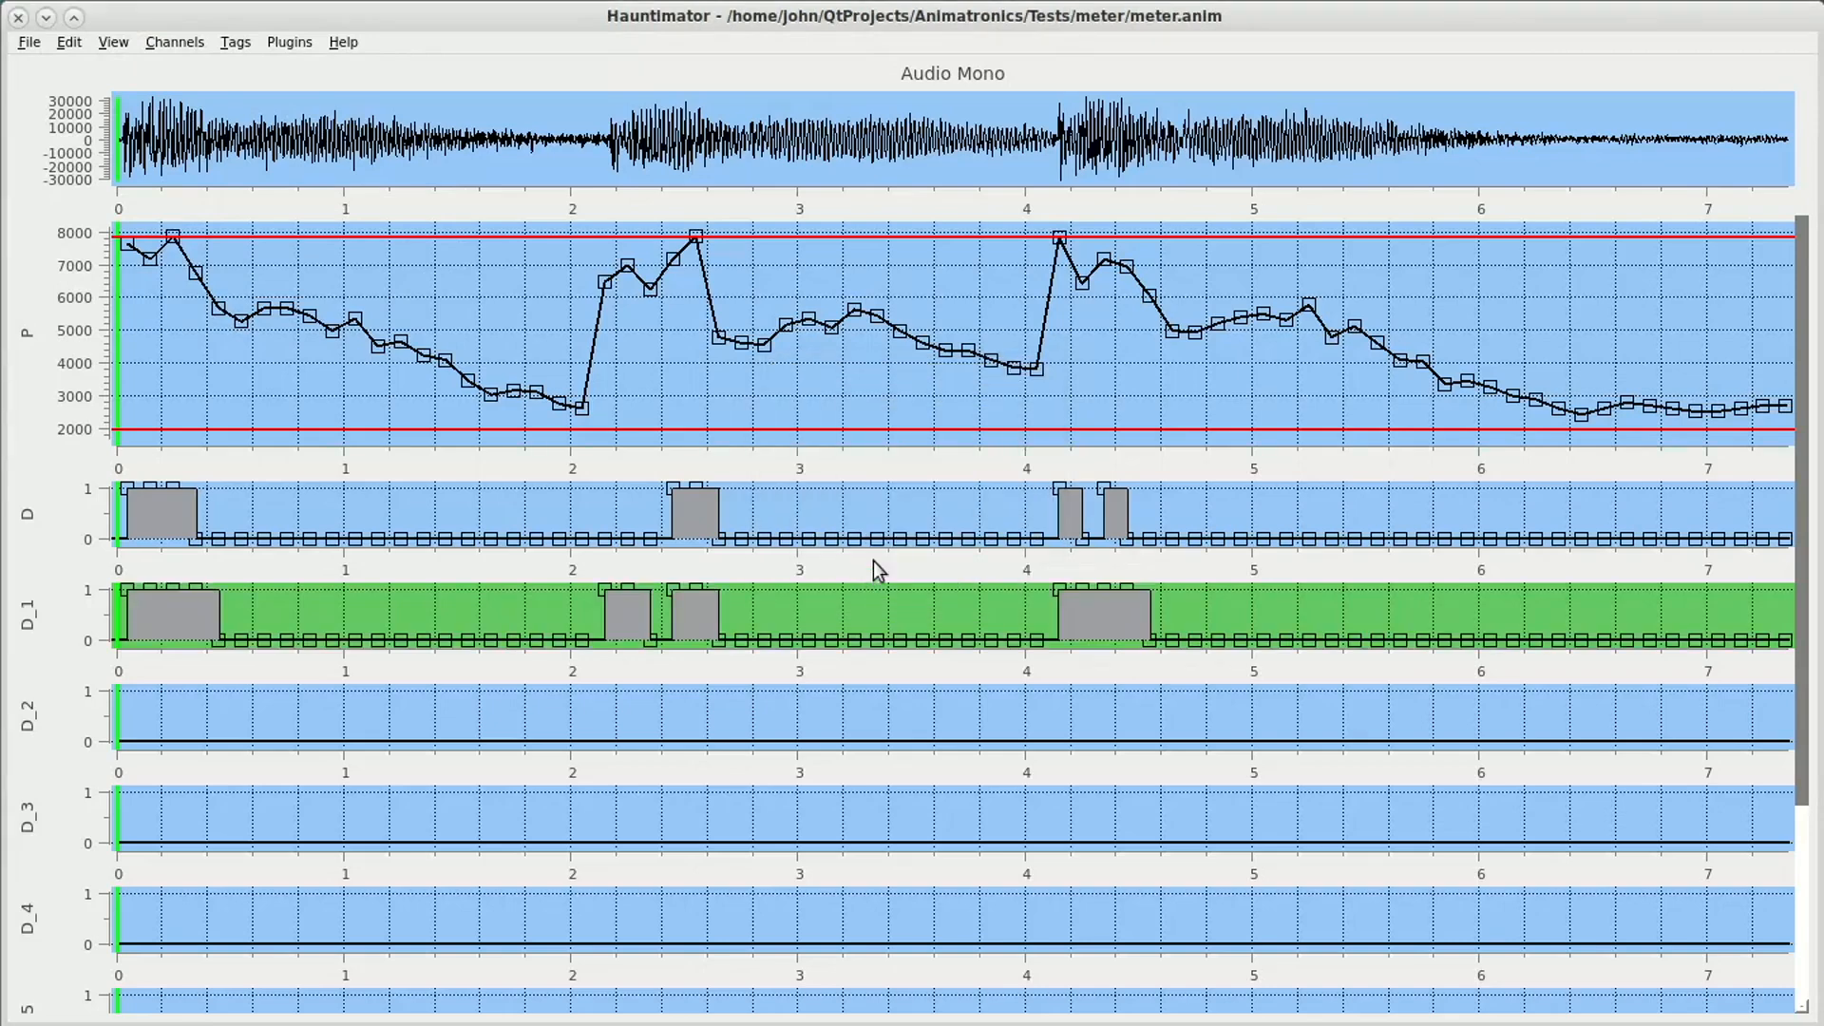
Amplitudize channel D_2 with a cutoff of 20000, keeping the default time range and sample rate
click(57, 724)
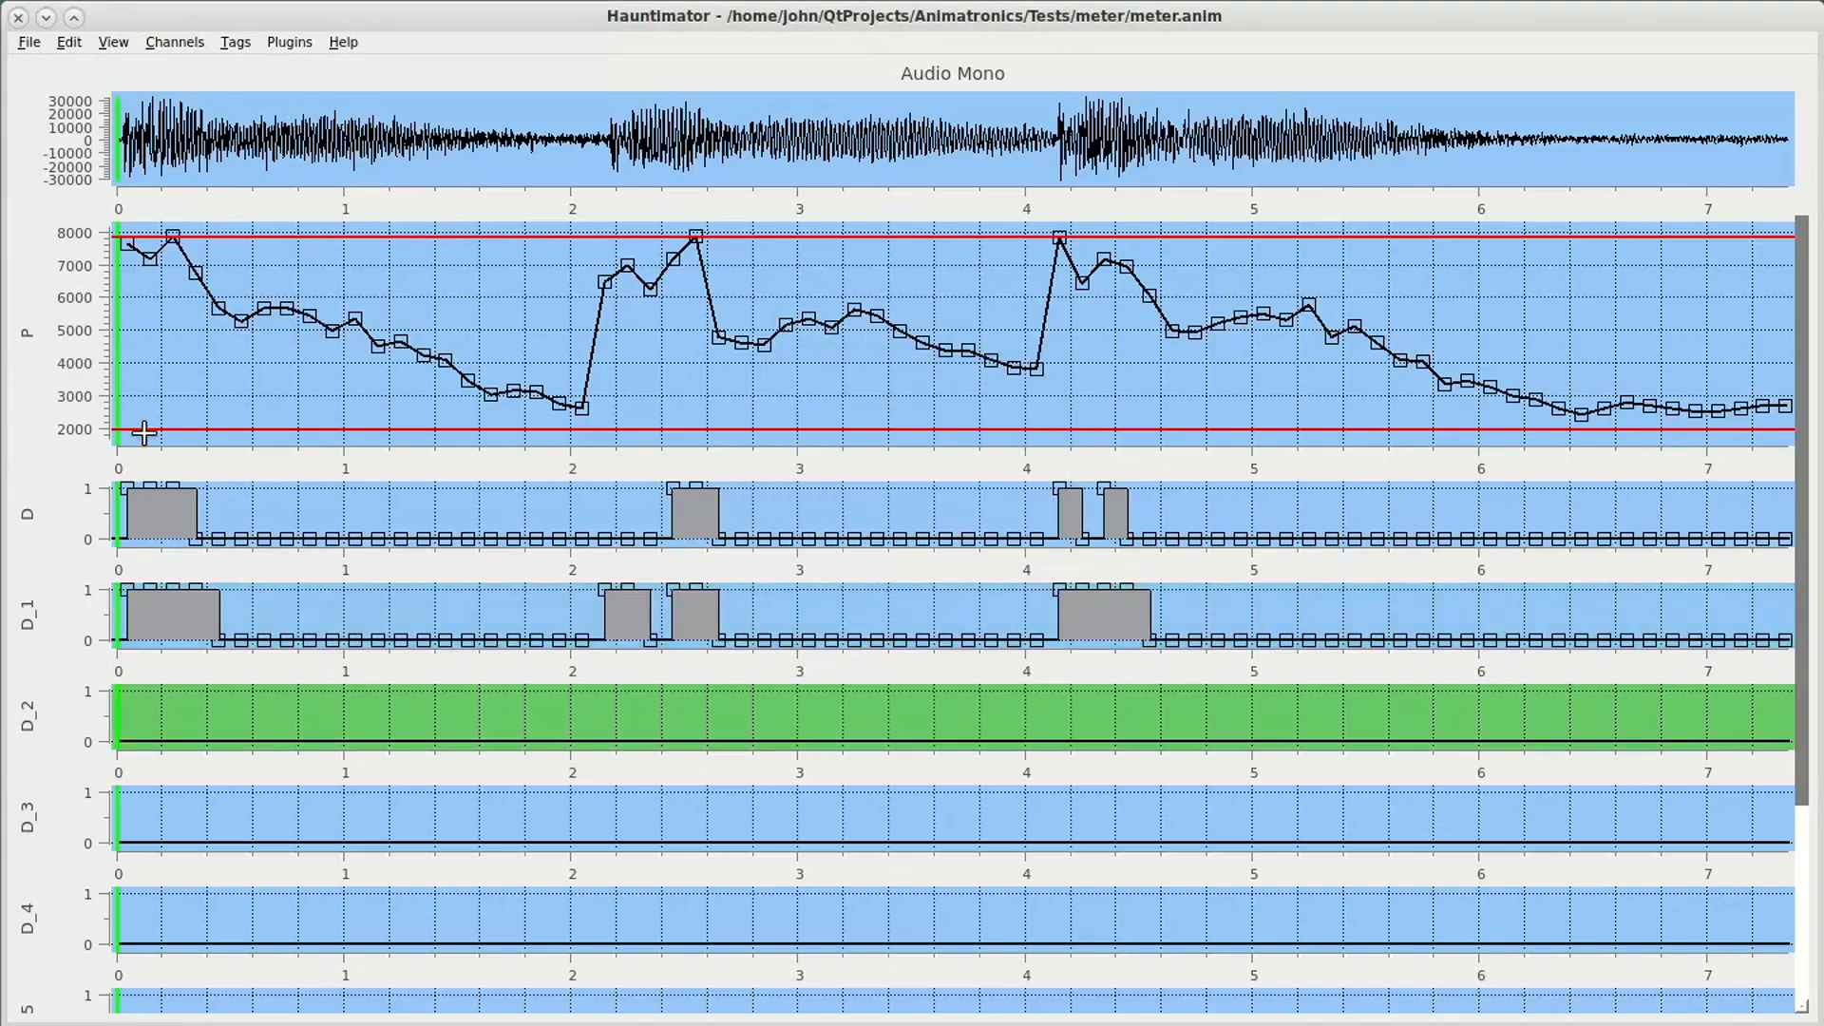
click(175, 43)
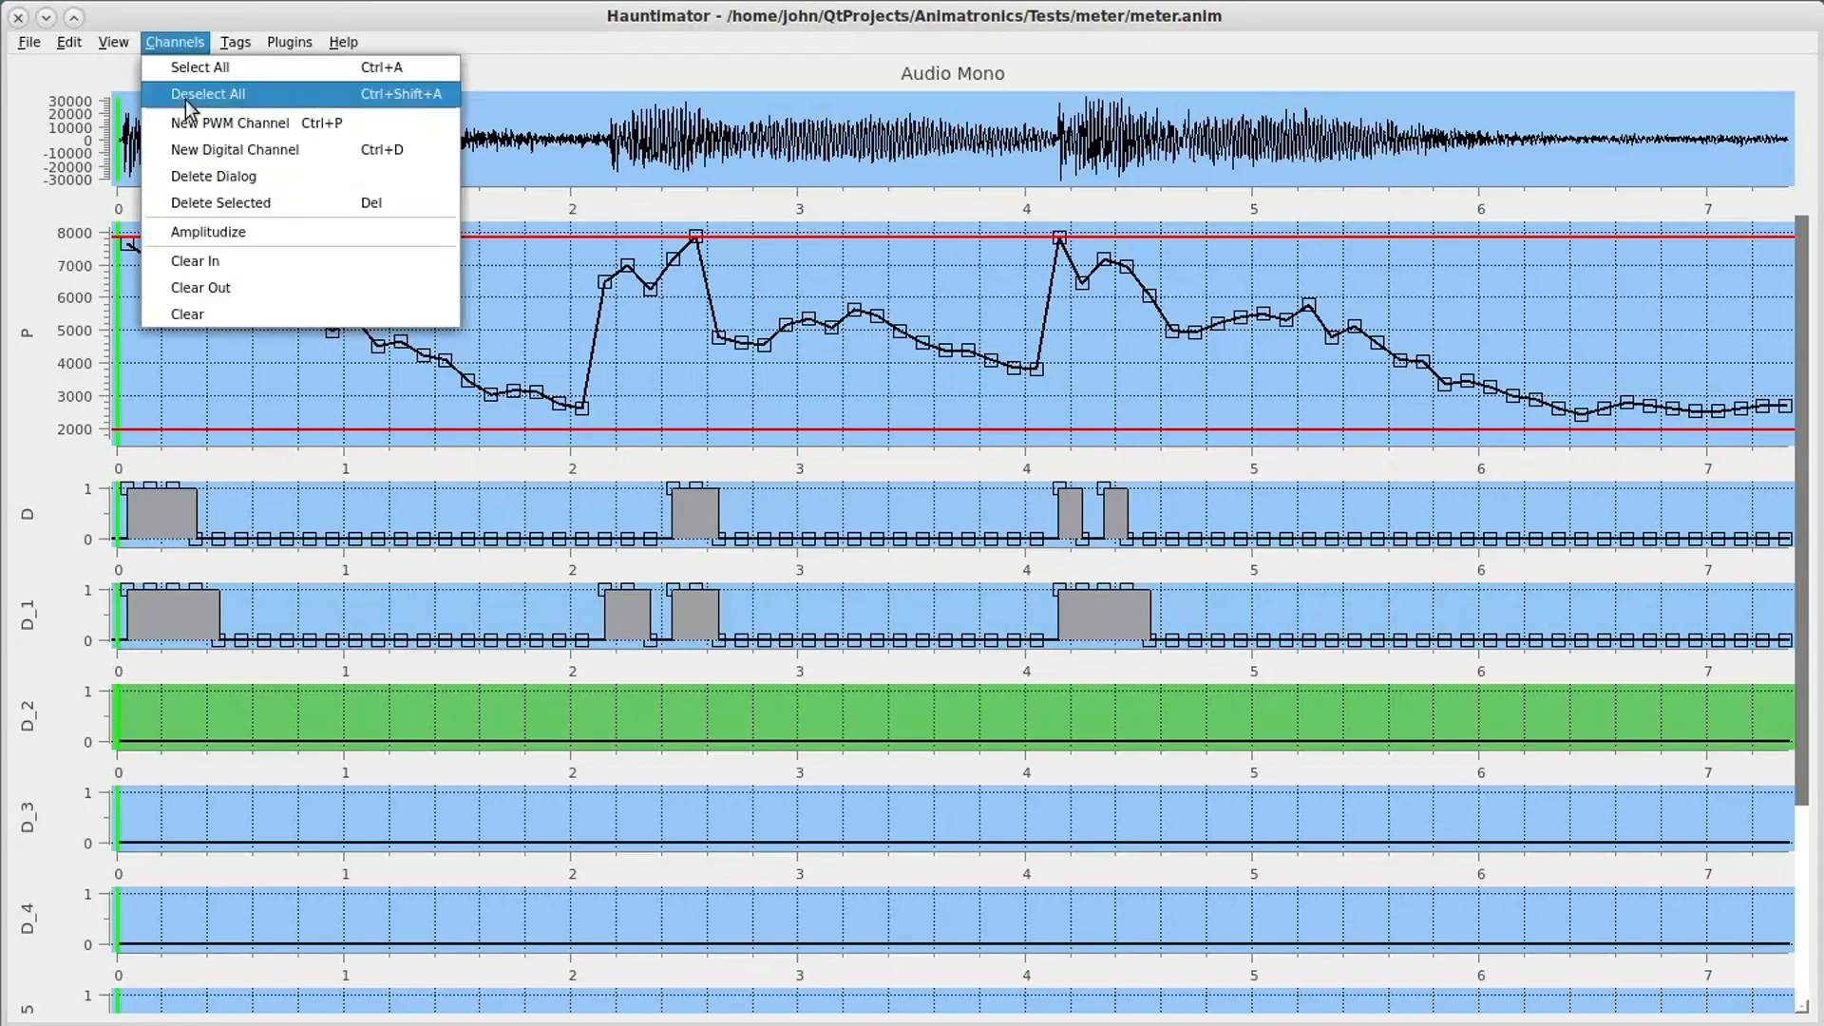
click(206, 237)
click(888, 496)
text(2000)
click(868, 573)
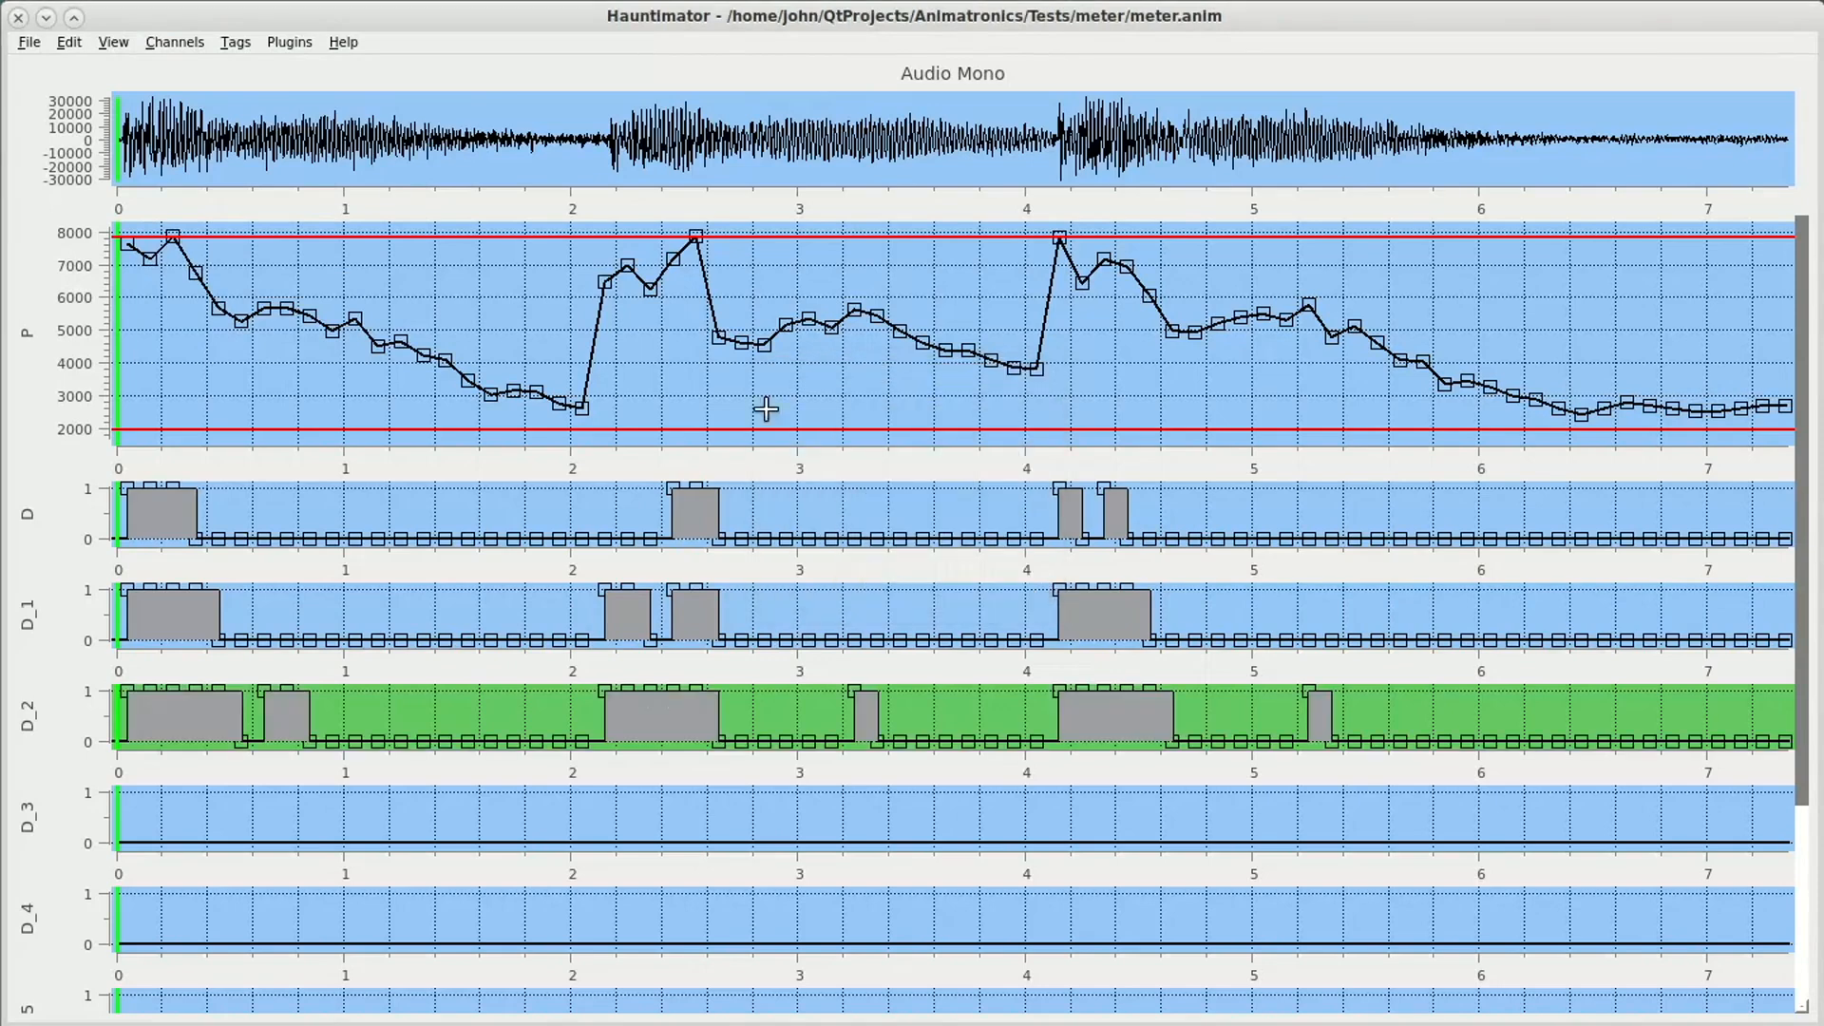
Amplitudize channel D_3 with a cutoff of 16000, keeping the default time range and sample rate
click(67, 817)
click(175, 42)
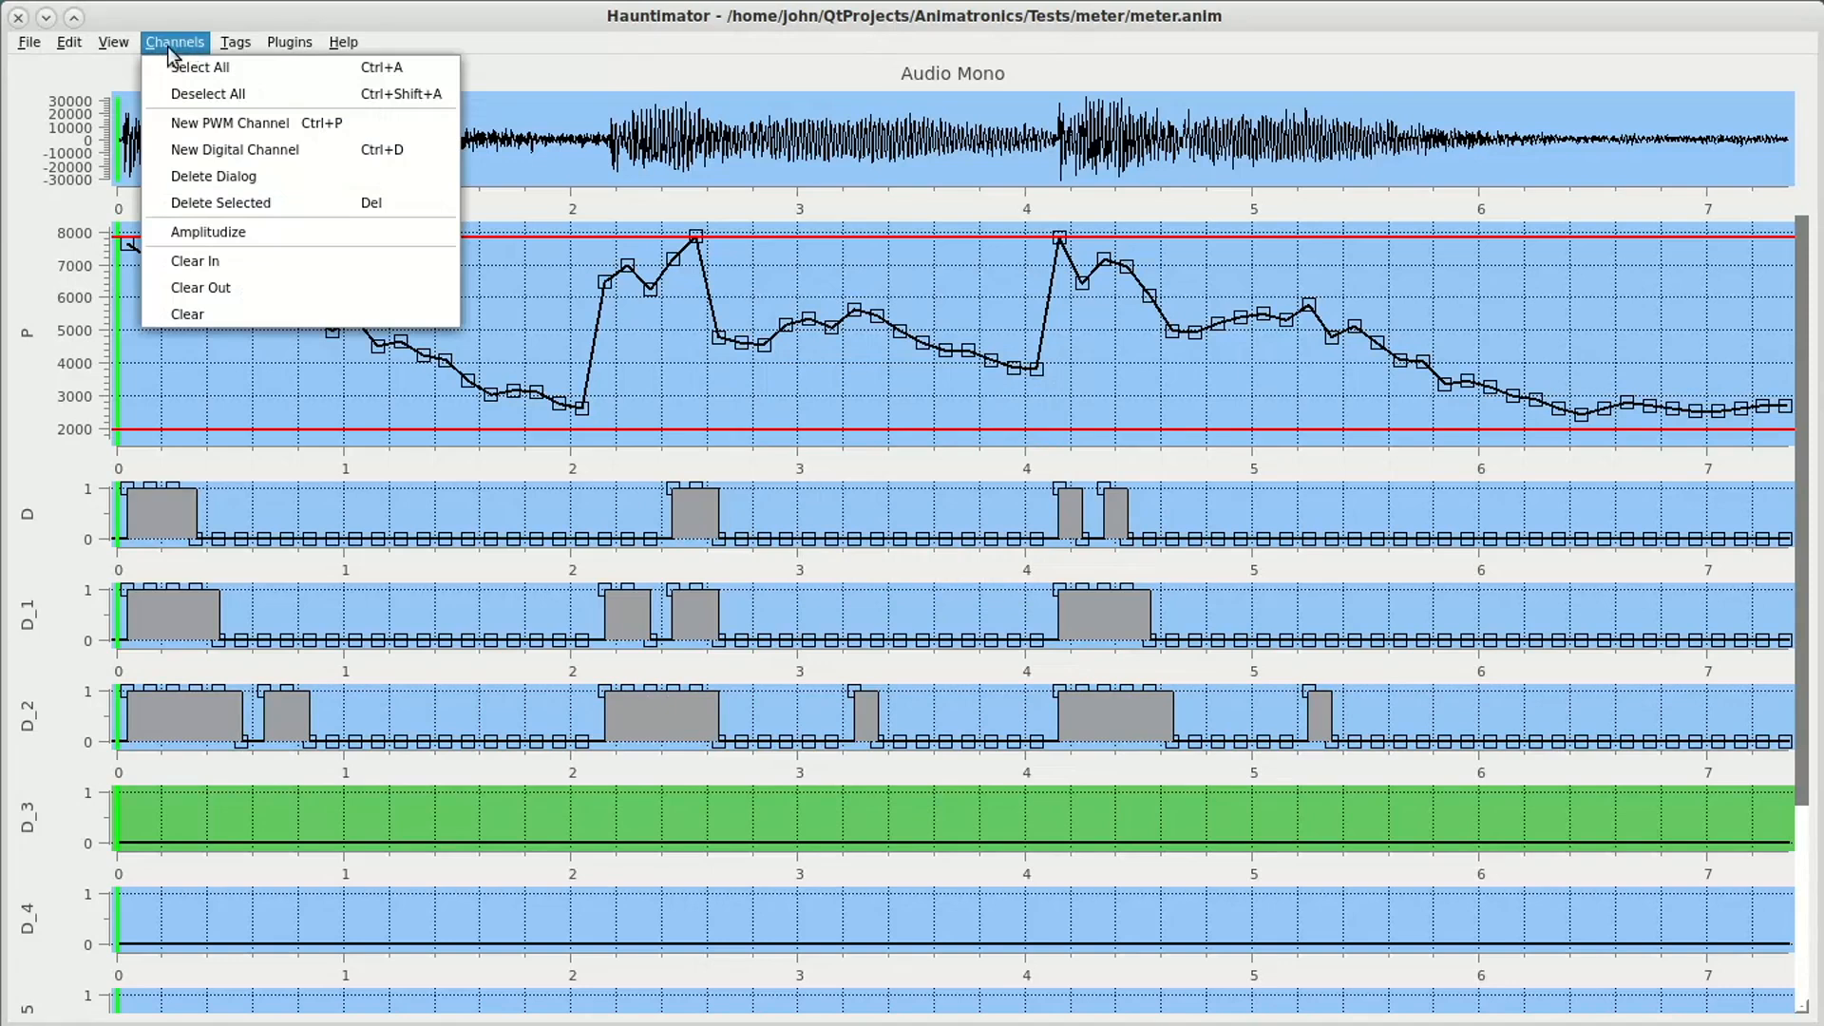
click(197, 235)
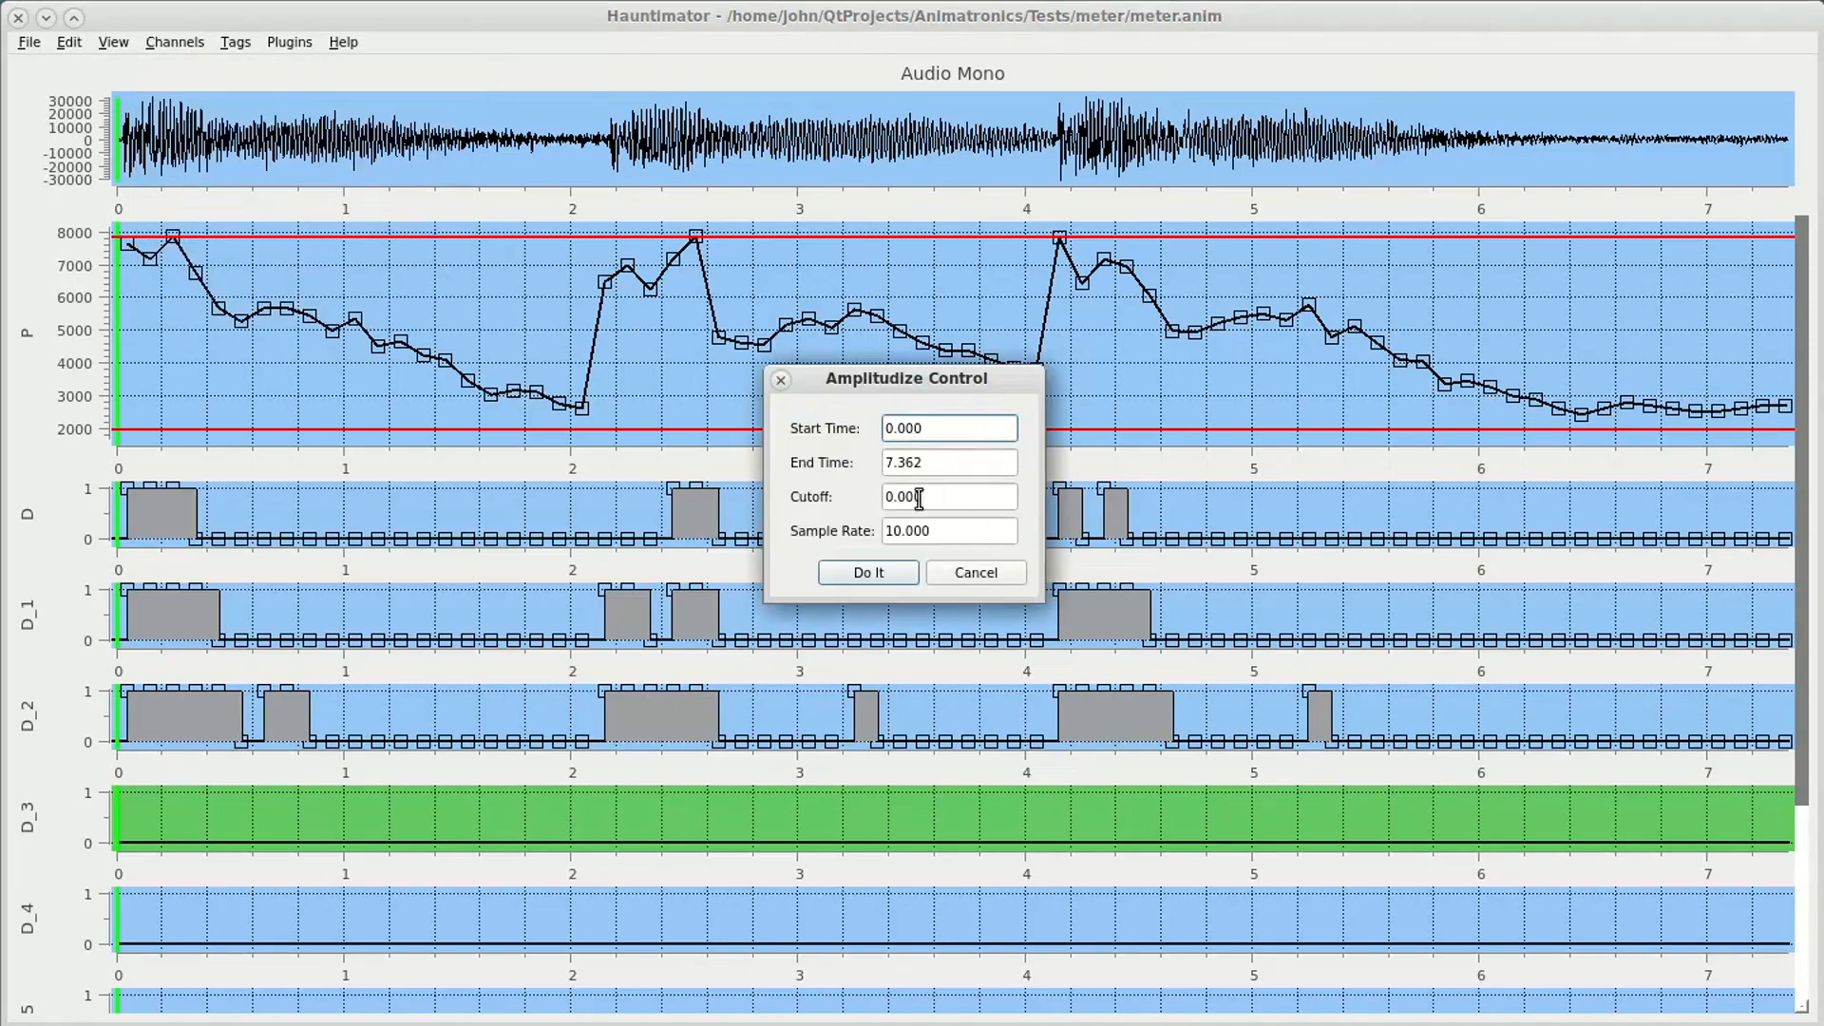
click(888, 497)
text(1600)
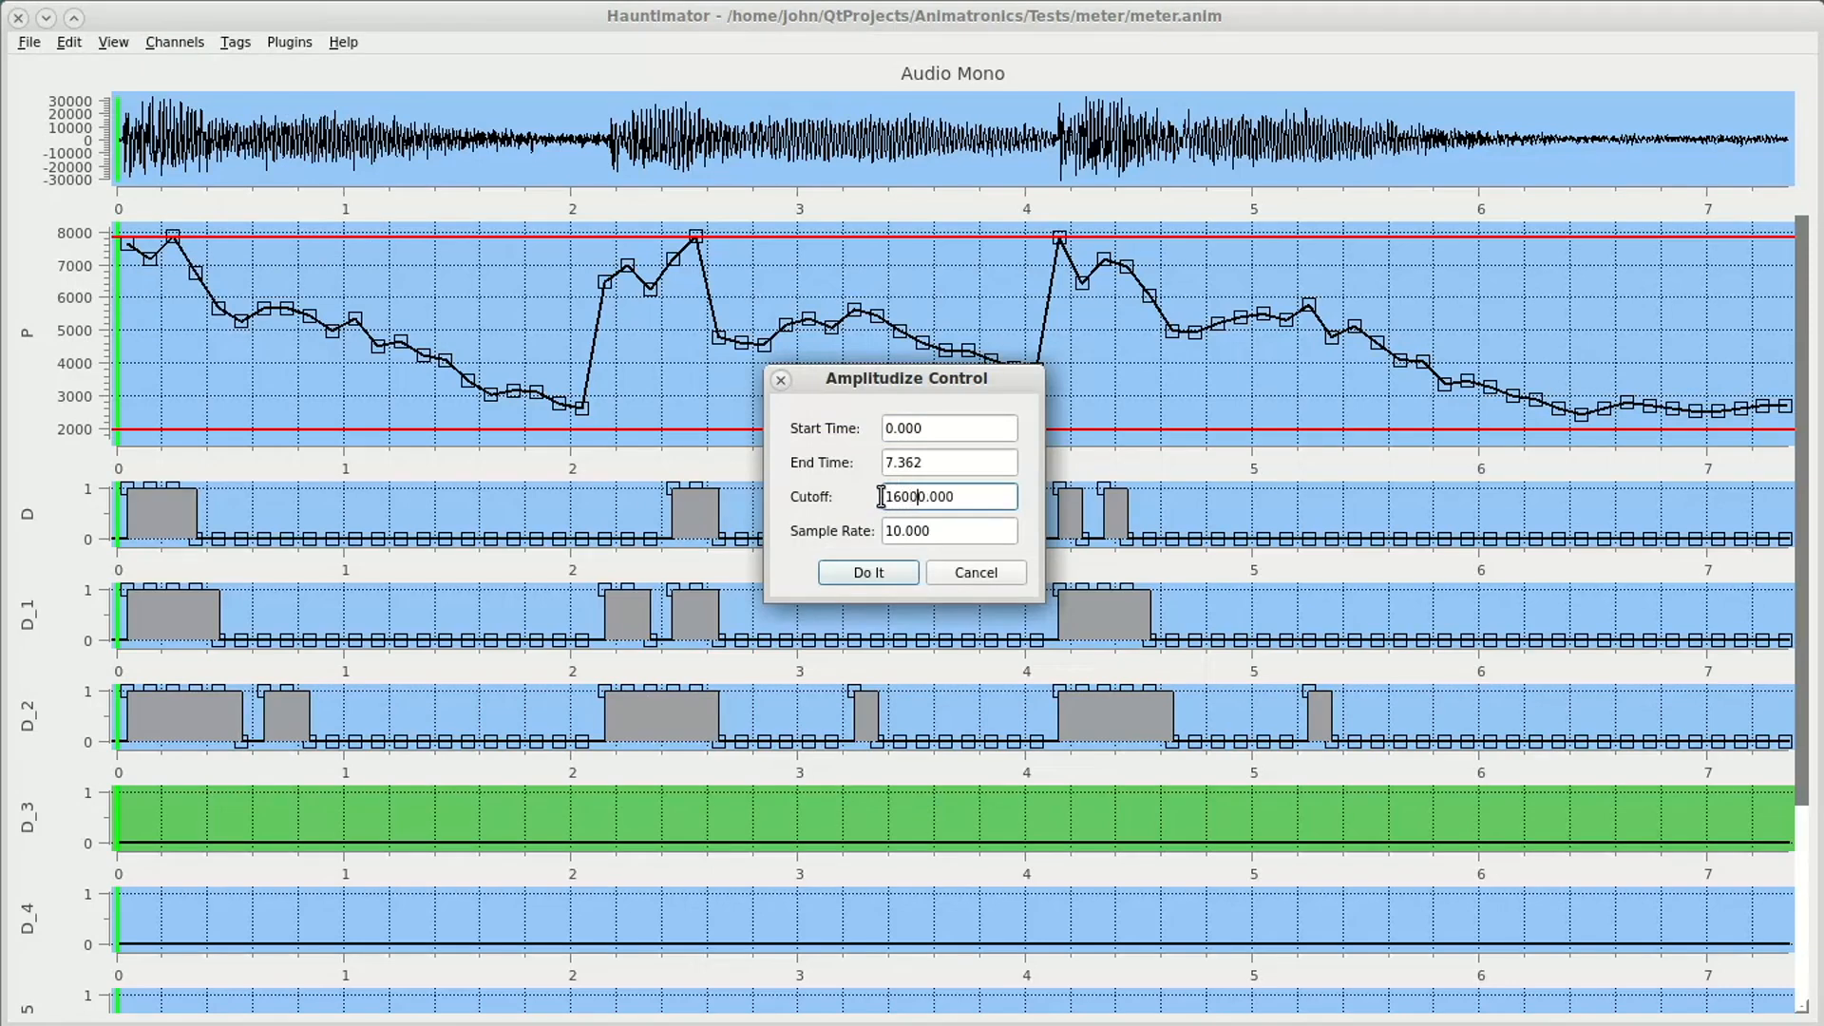
key(Return)
Amplitudize channel D_4 with a cutoff of 12000, keeping the default time range and sample rate
scroll(477, 708, down, 3)
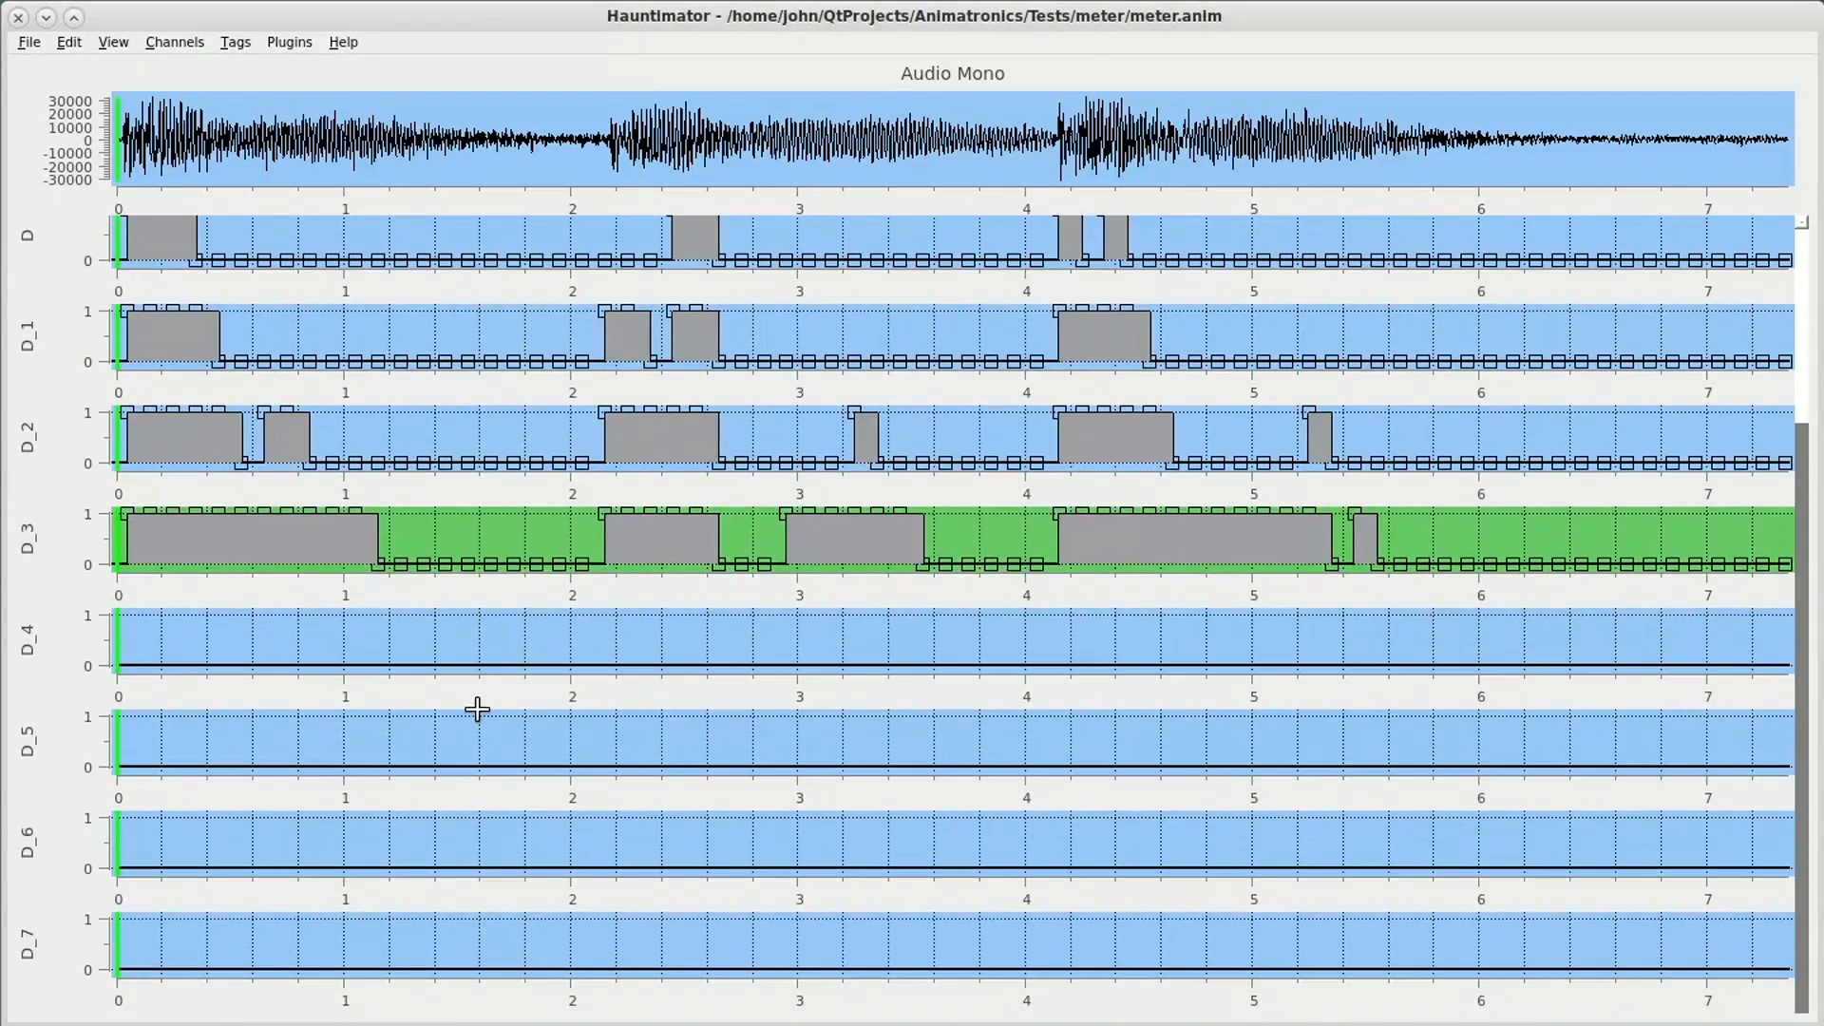
click(74, 642)
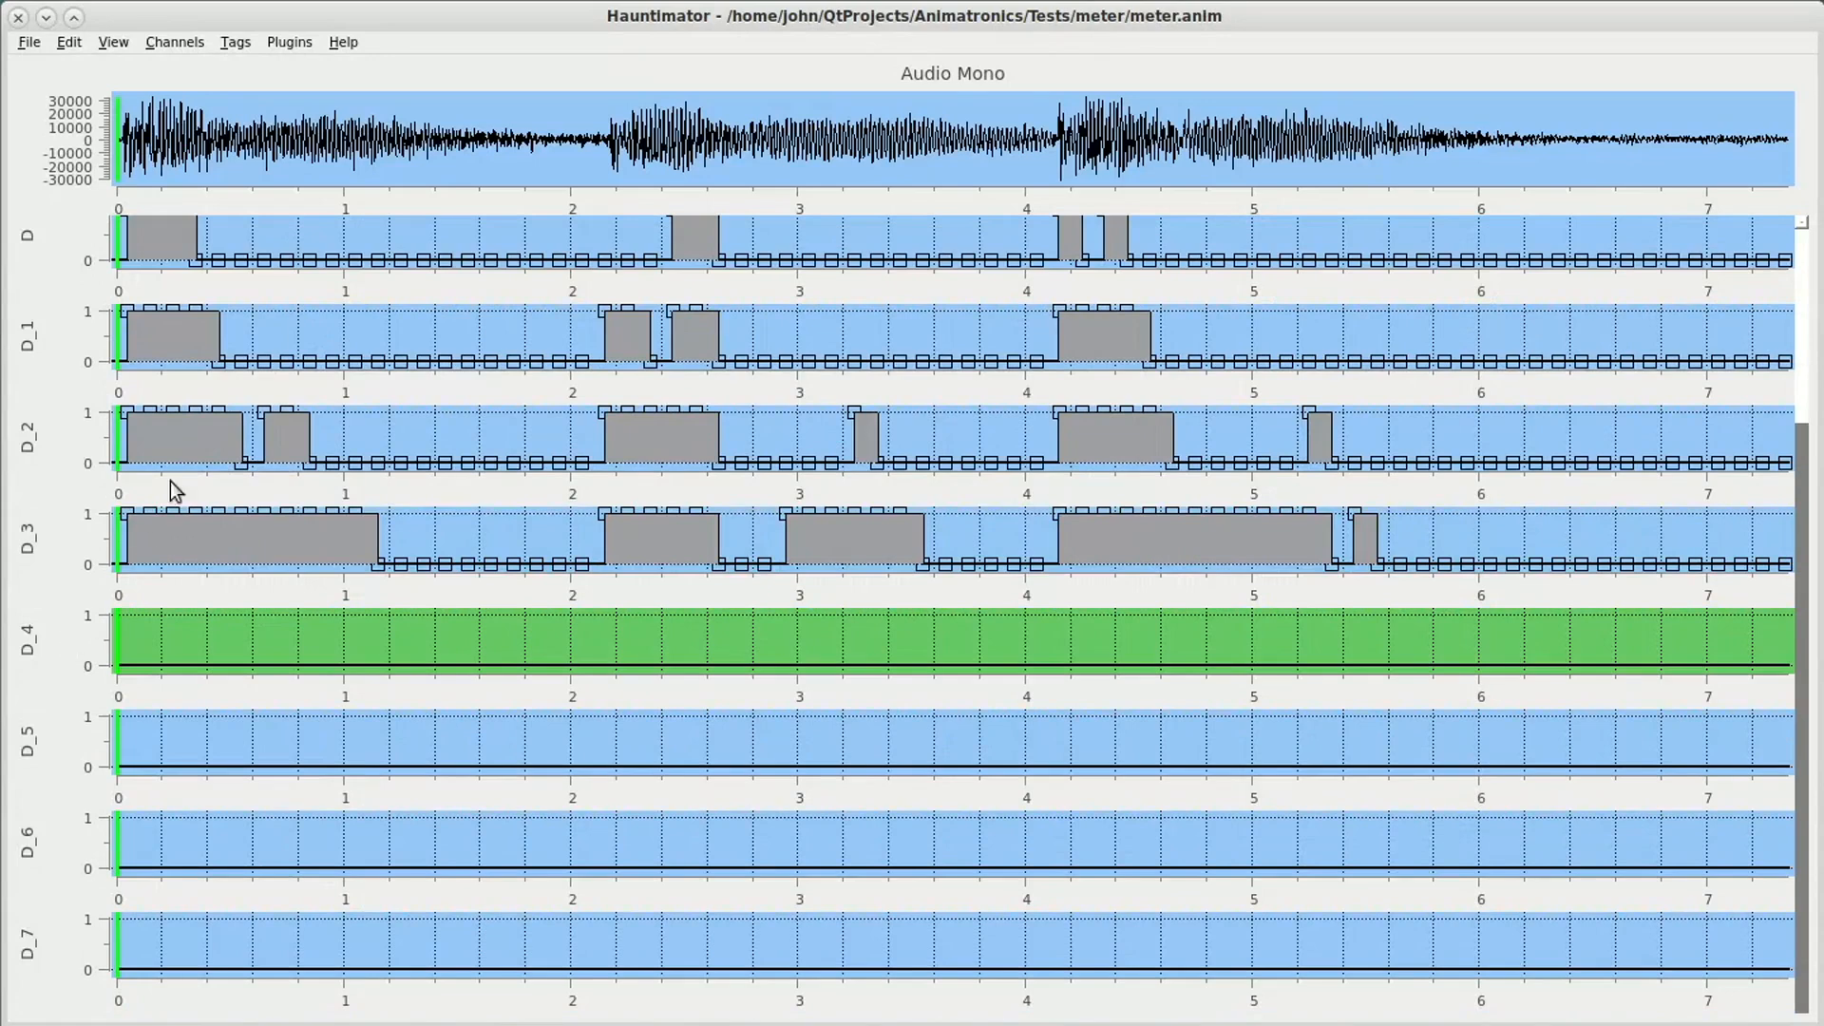
click(175, 42)
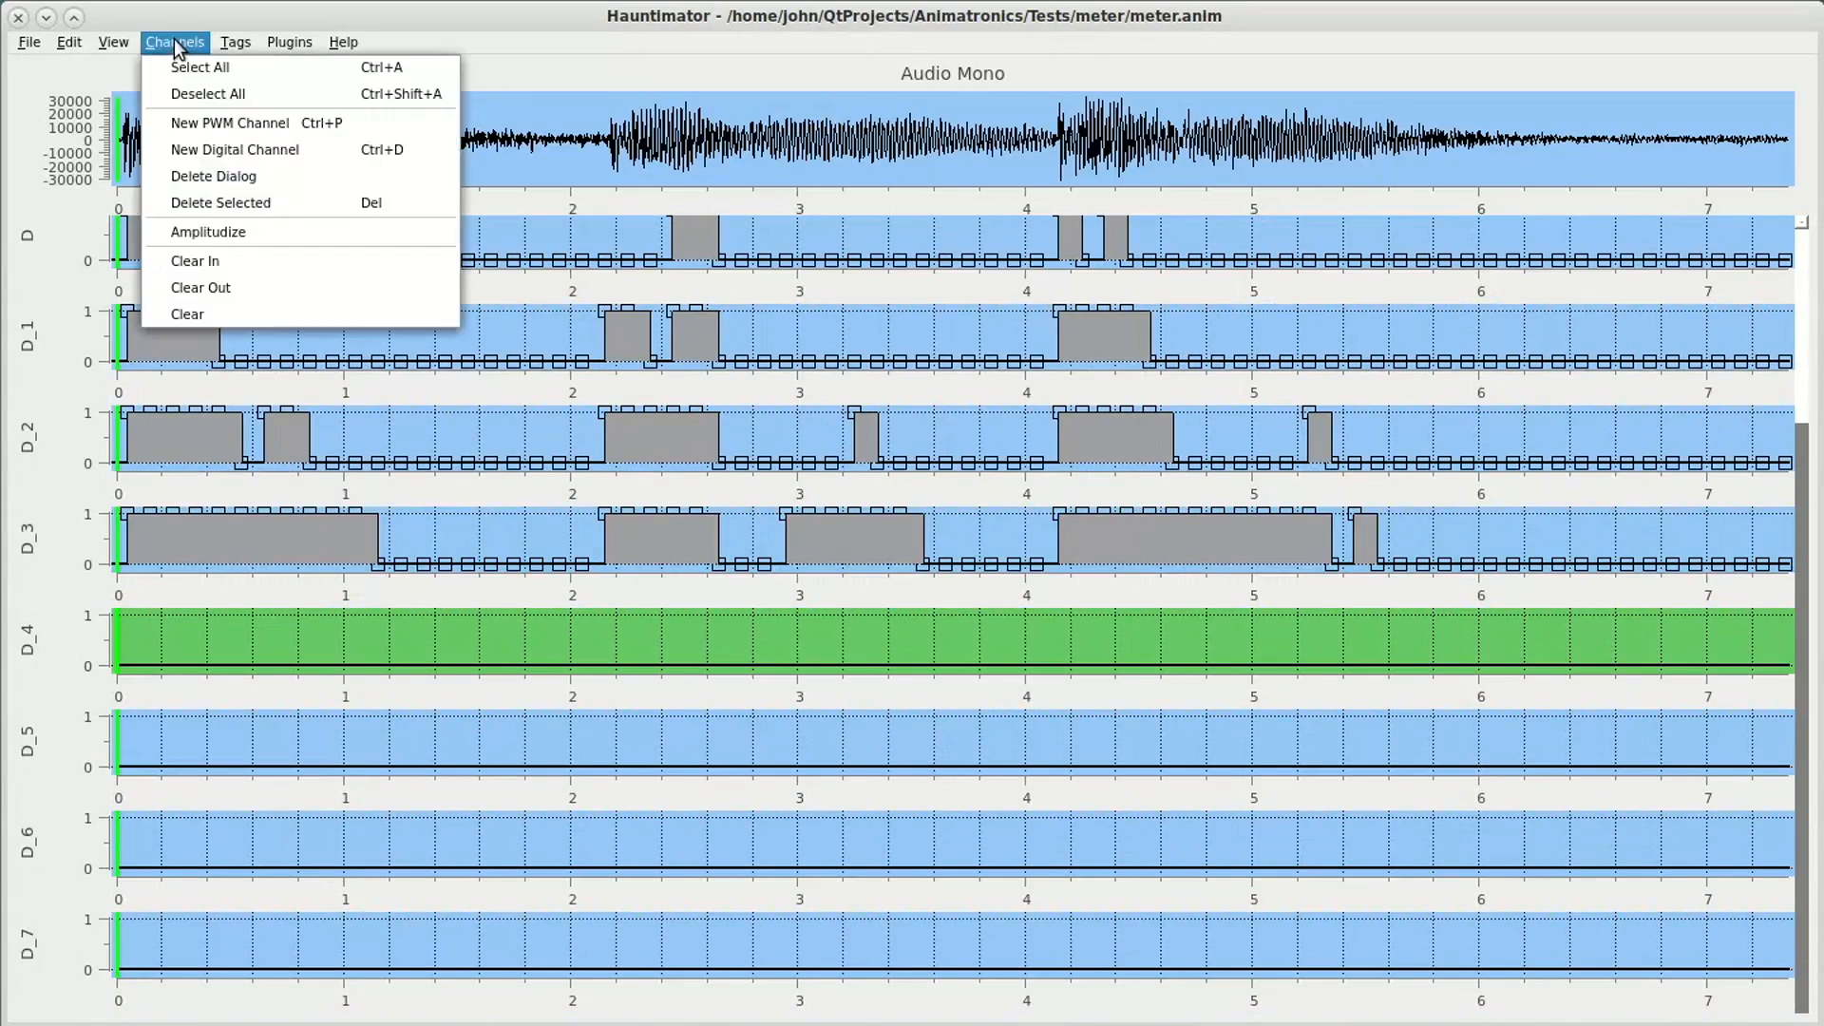
click(222, 233)
click(891, 503)
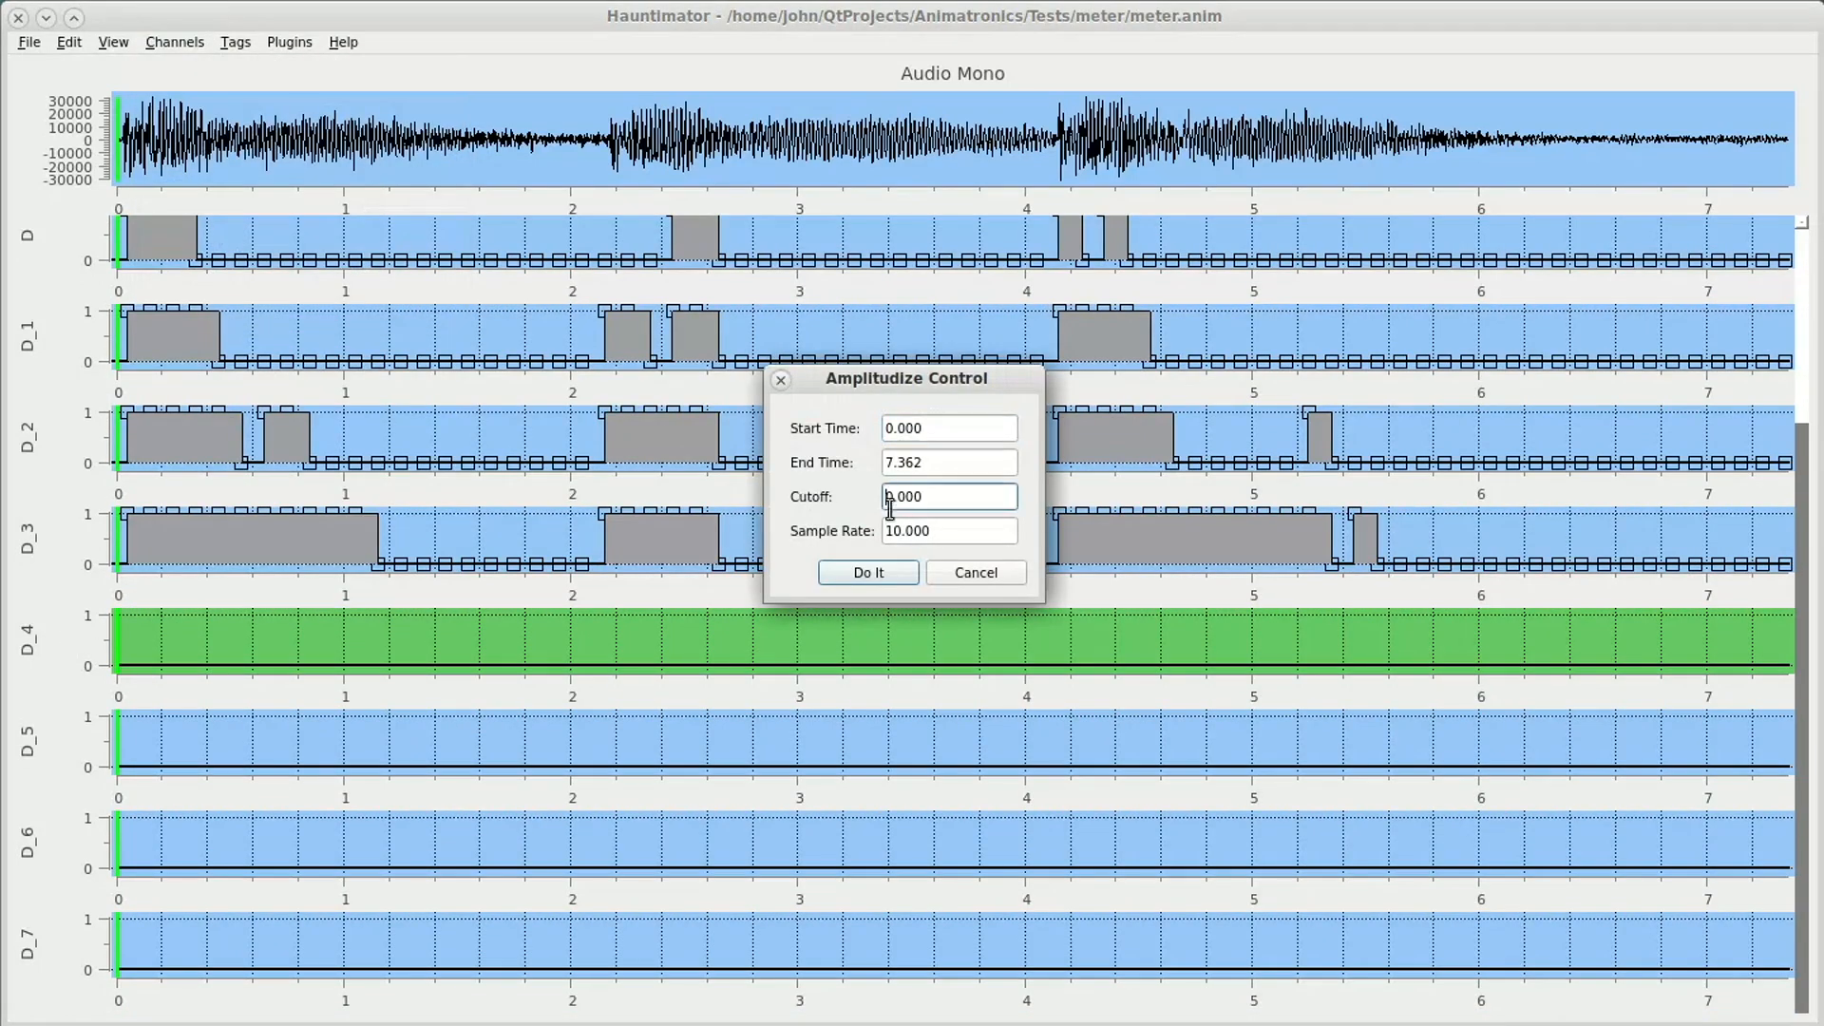
text(1200)
click(857, 573)
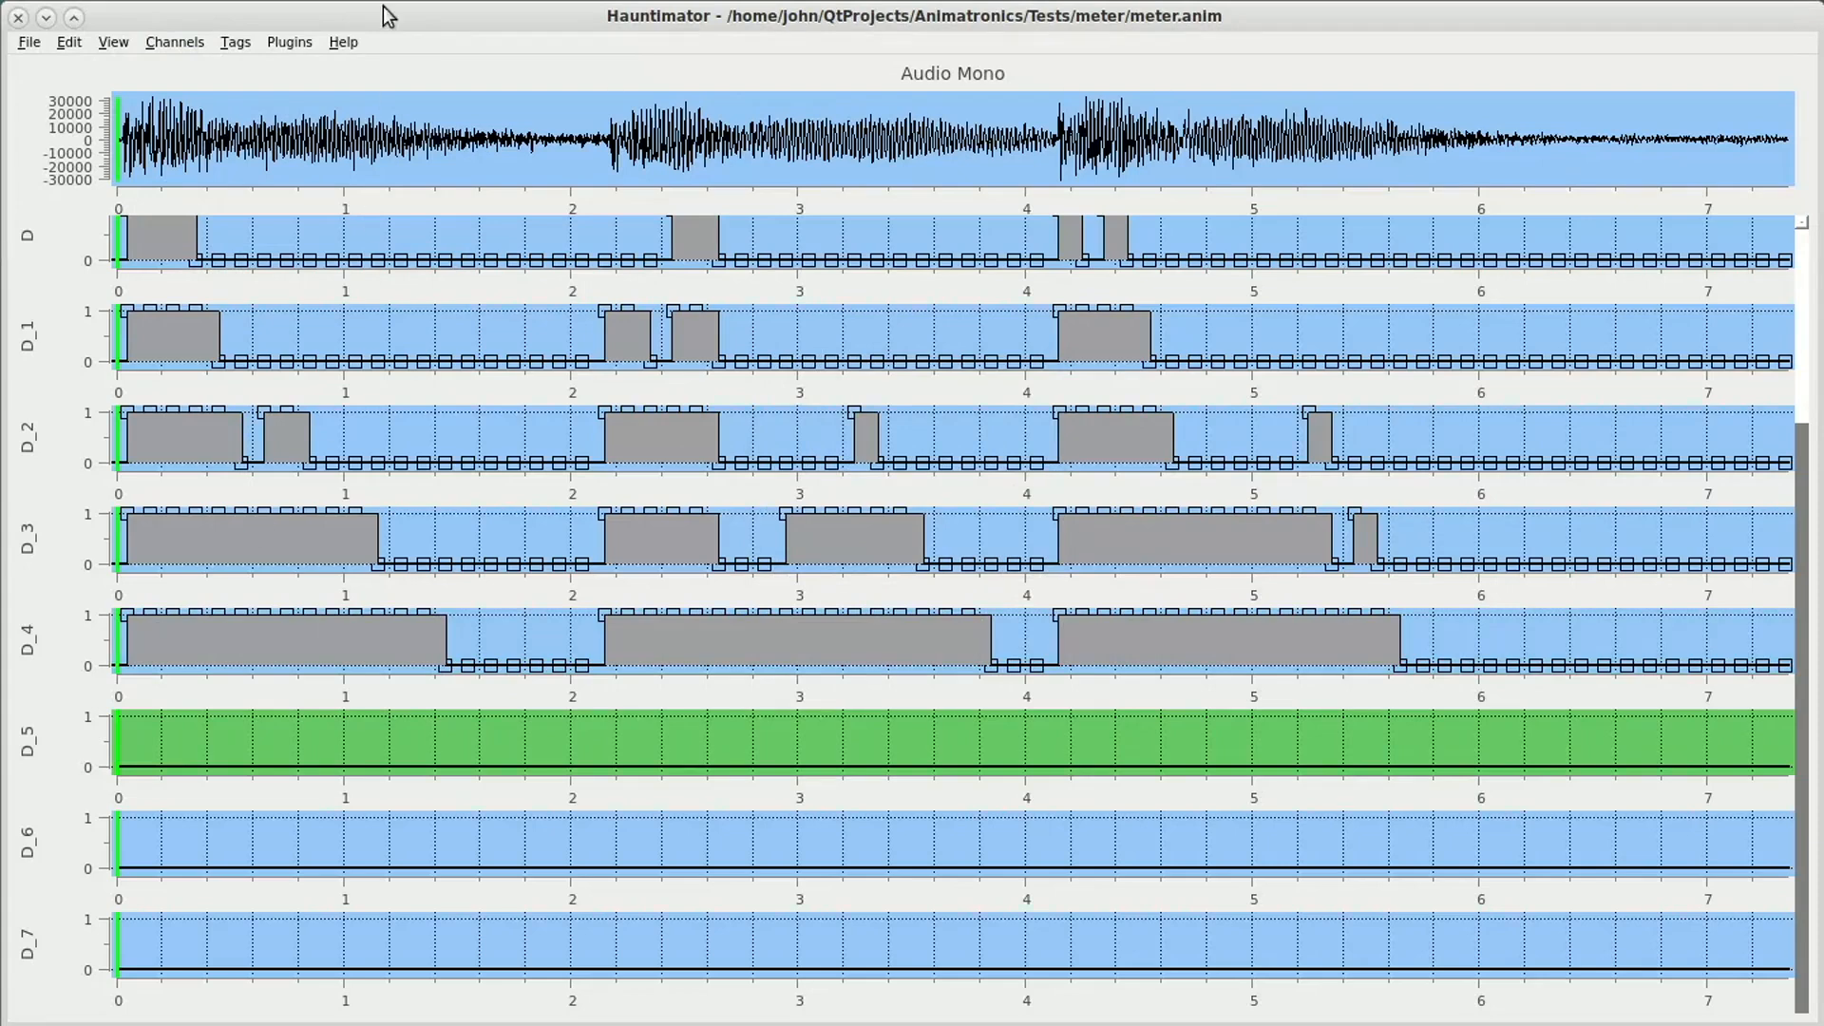
Amplitudize channel D_5 with a cutoff of 8000, keeping the default time range and sample rate
click(174, 43)
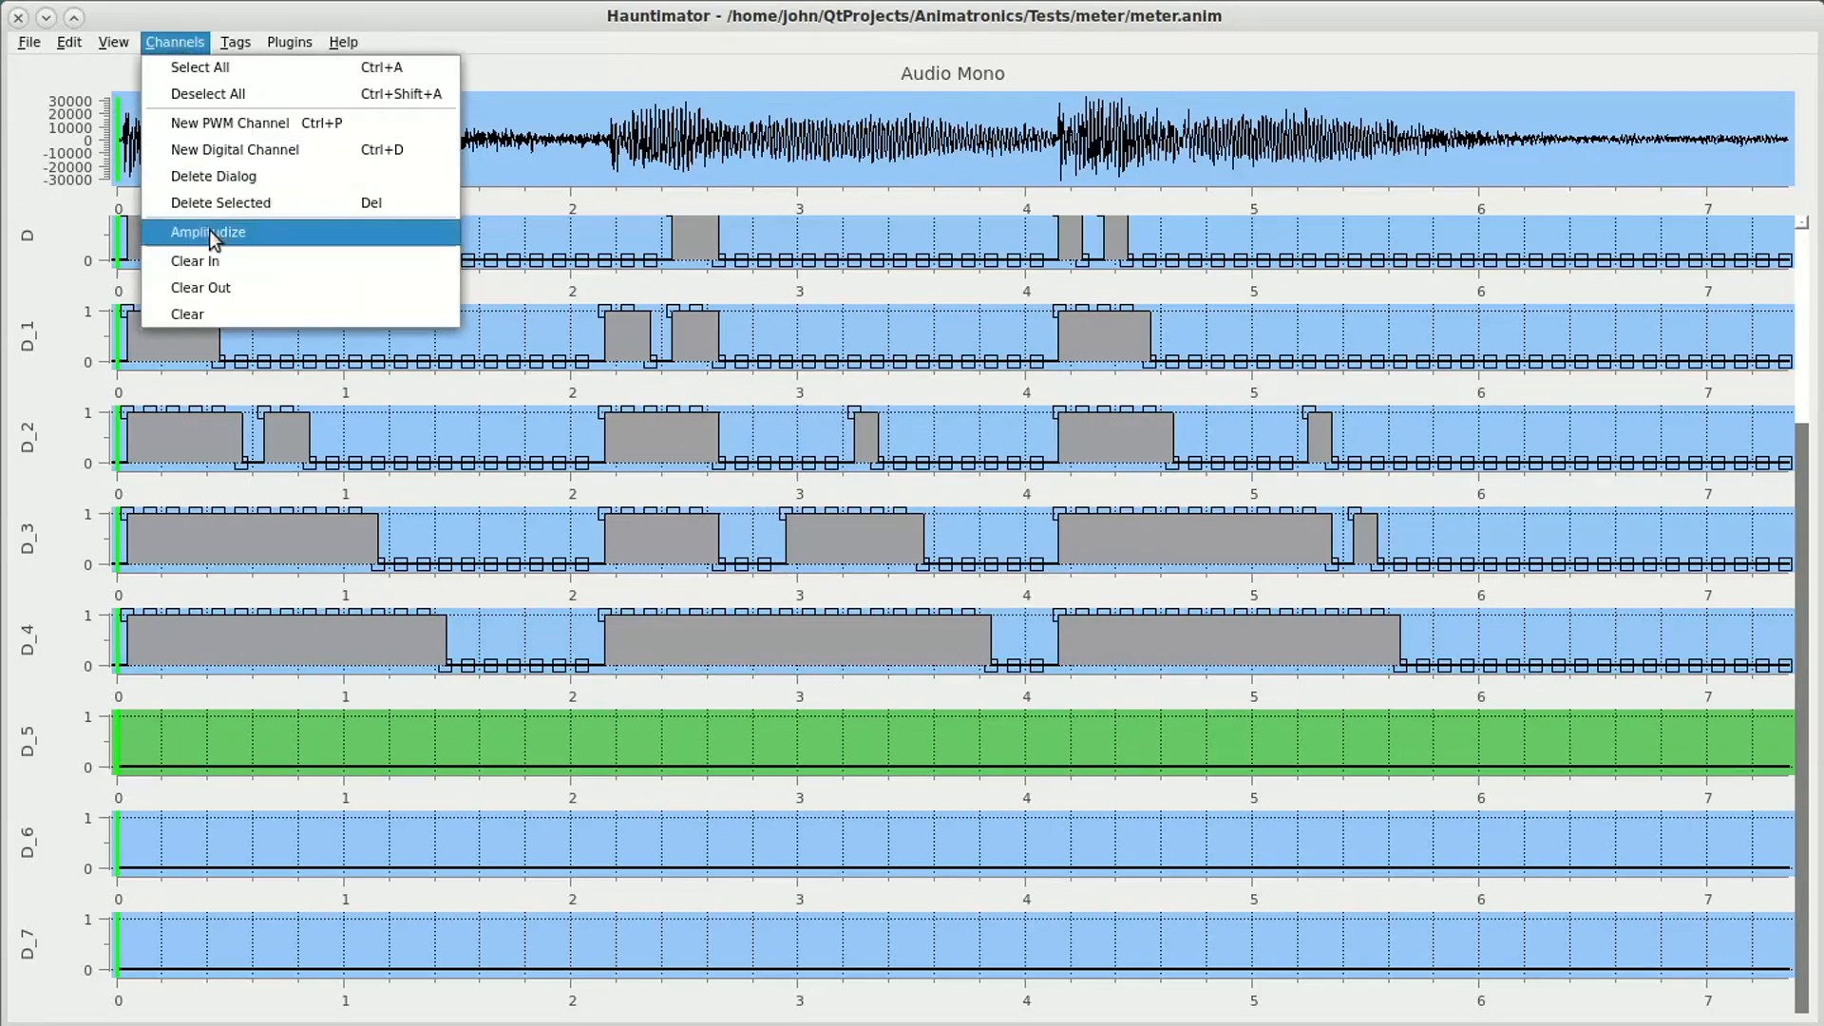
click(214, 232)
click(895, 497)
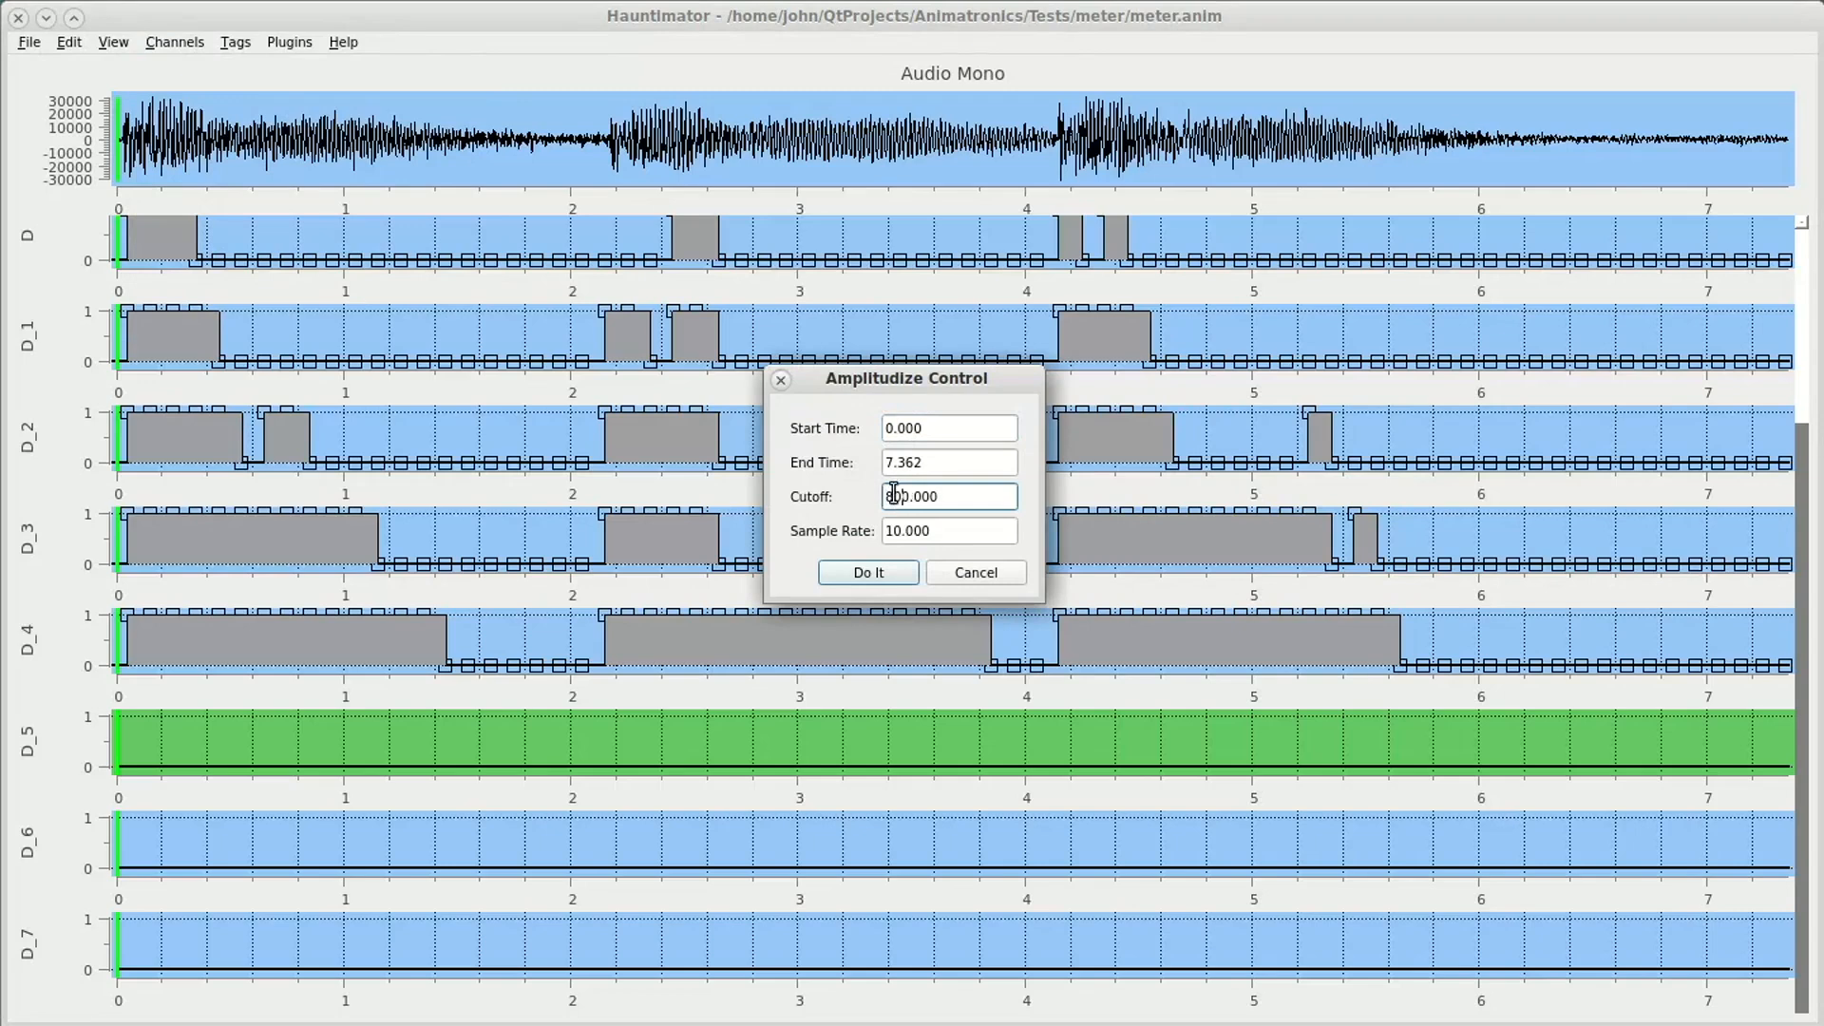
text(0)
click(868, 573)
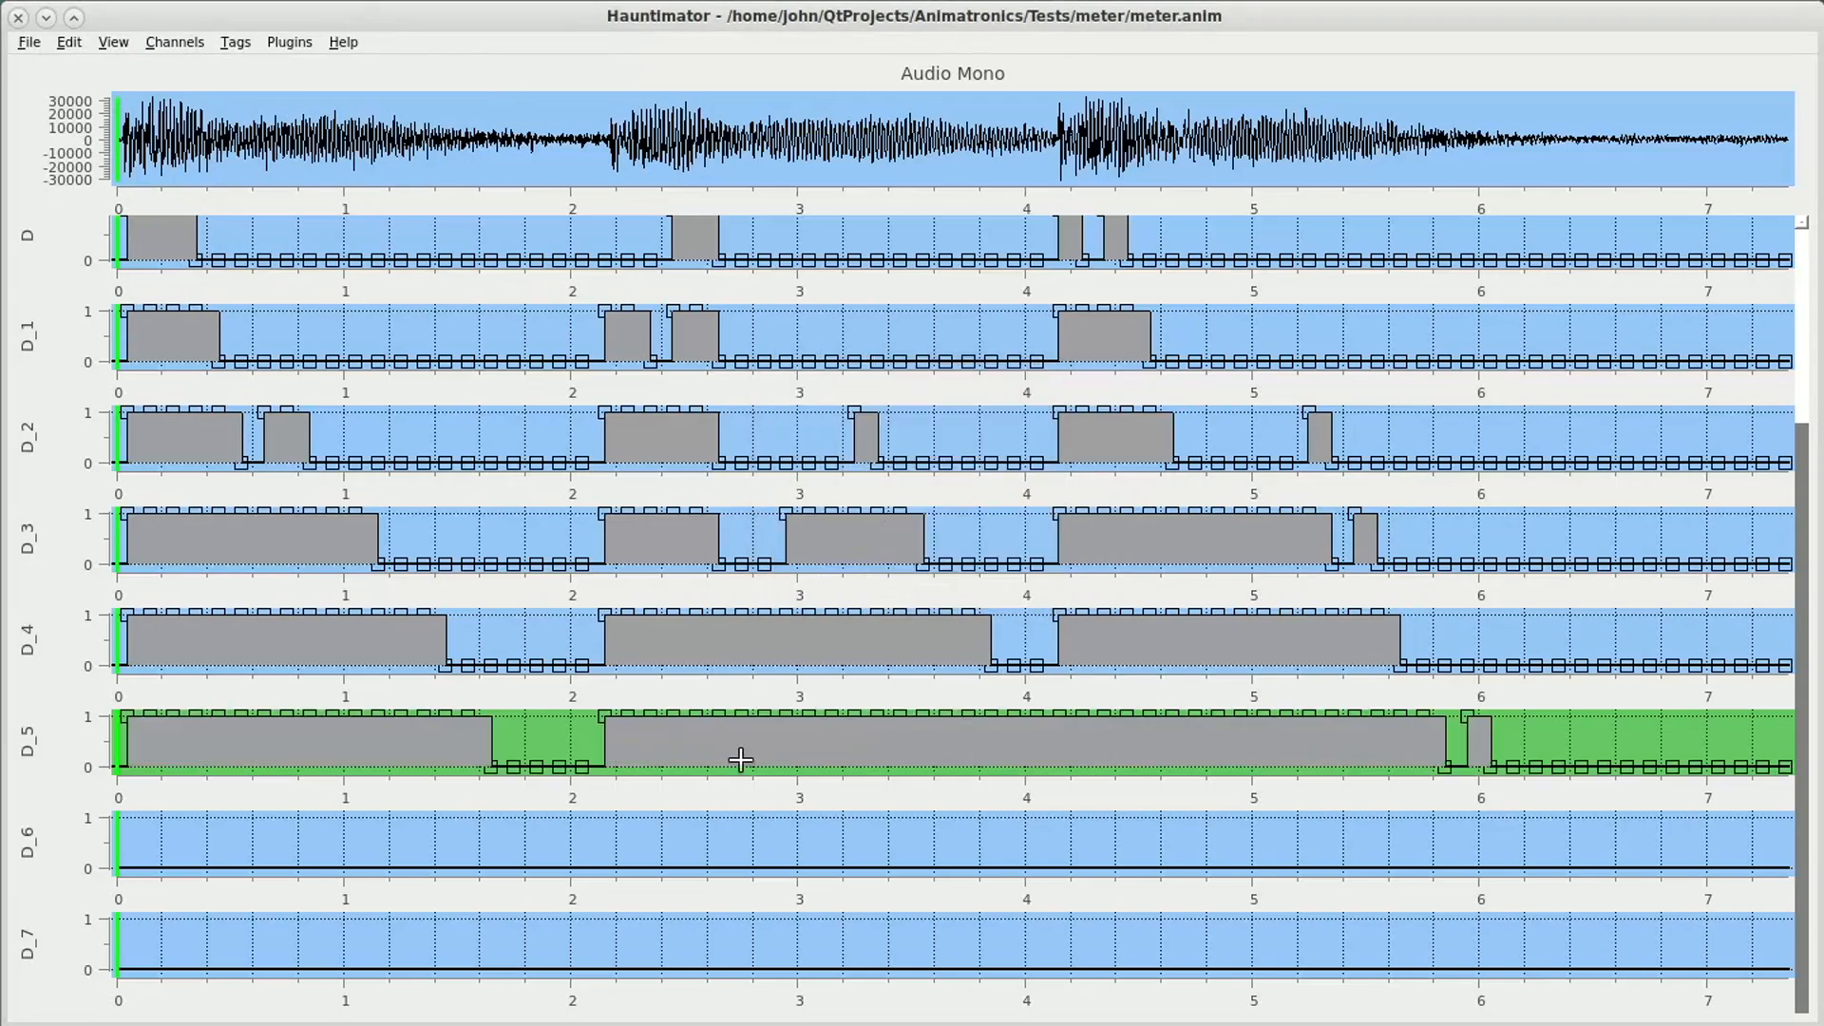
Amplitudize channel D_6 with a cutoff of 4000, keeping the default time range and sample rate
click(48, 849)
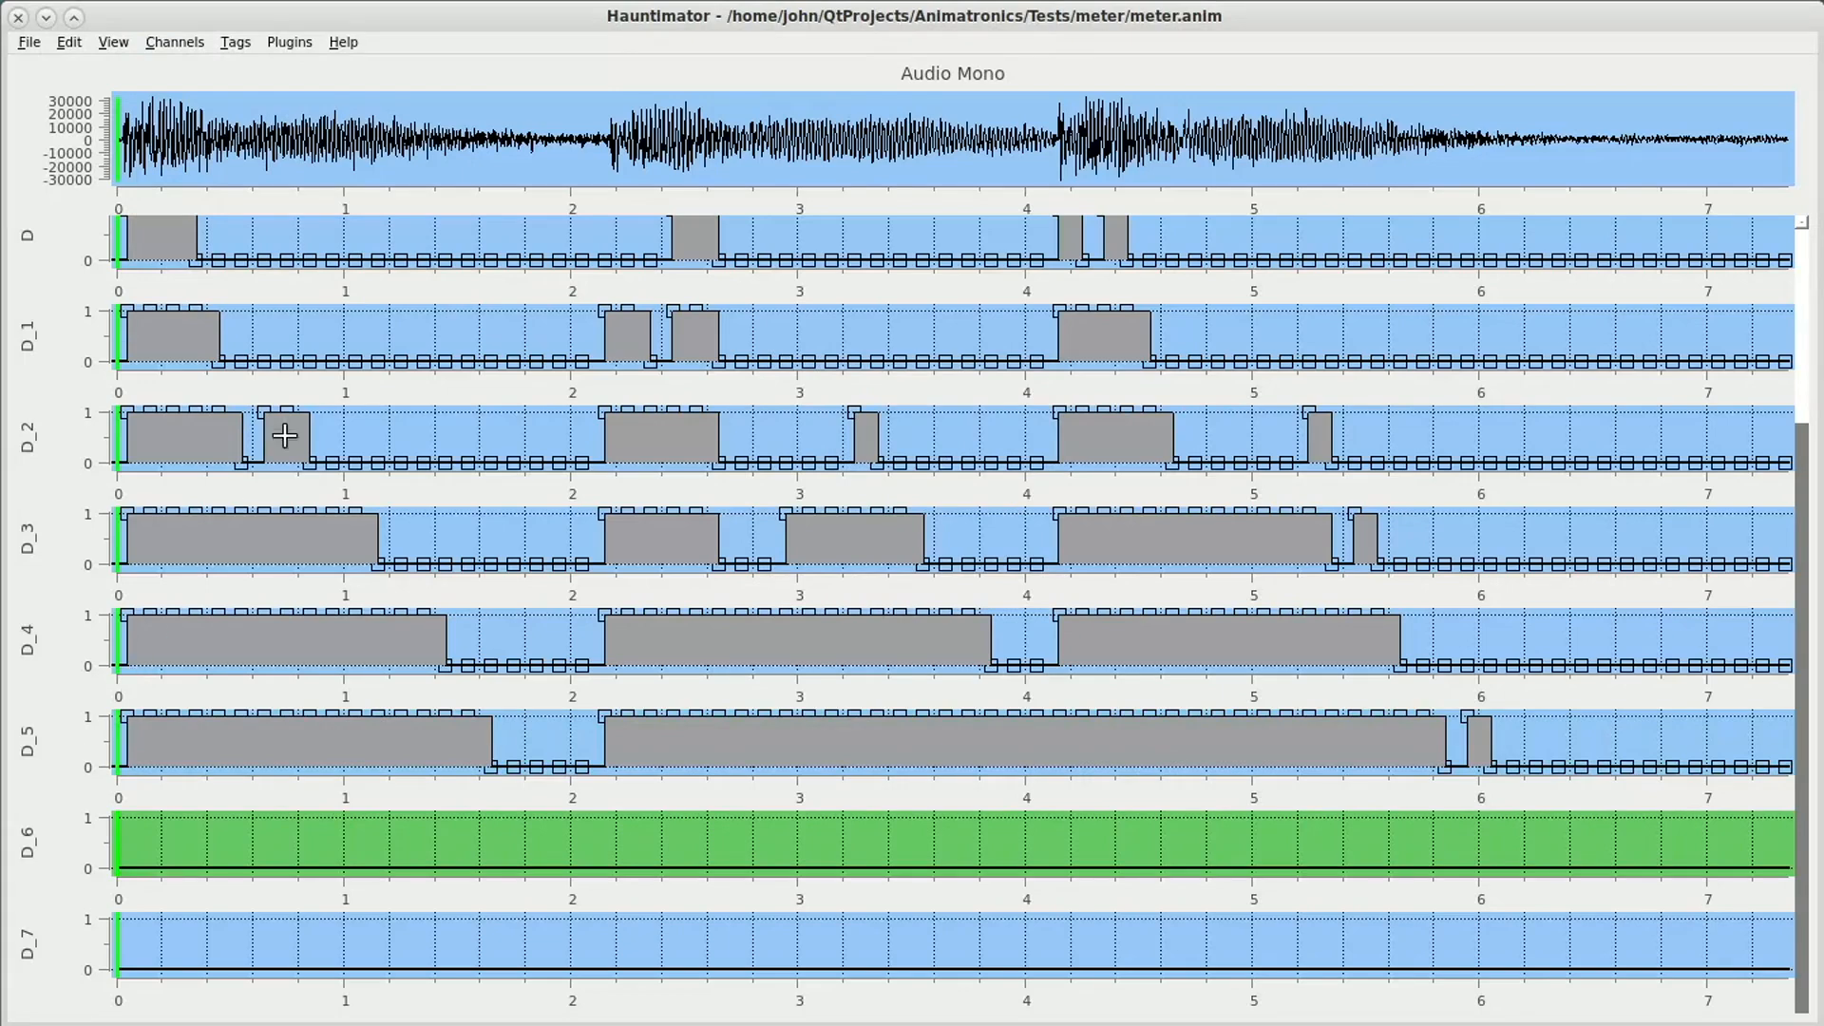
click(179, 47)
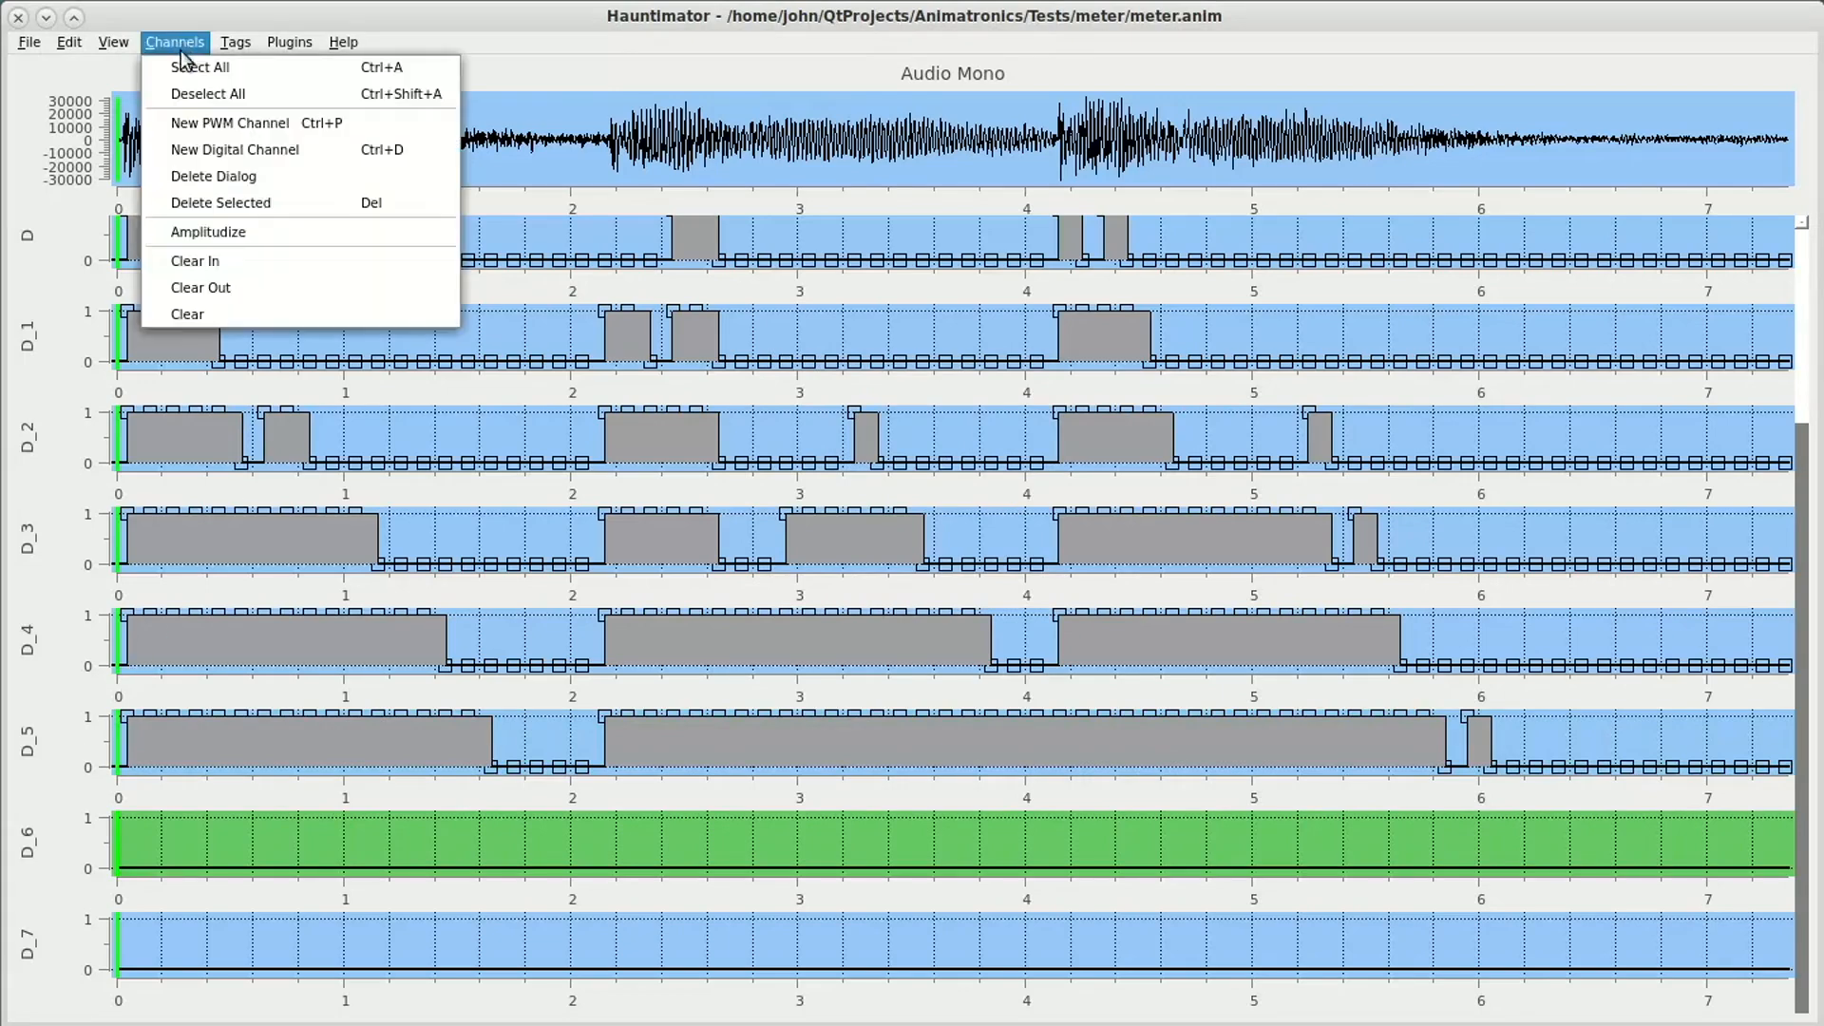
click(210, 233)
click(886, 496)
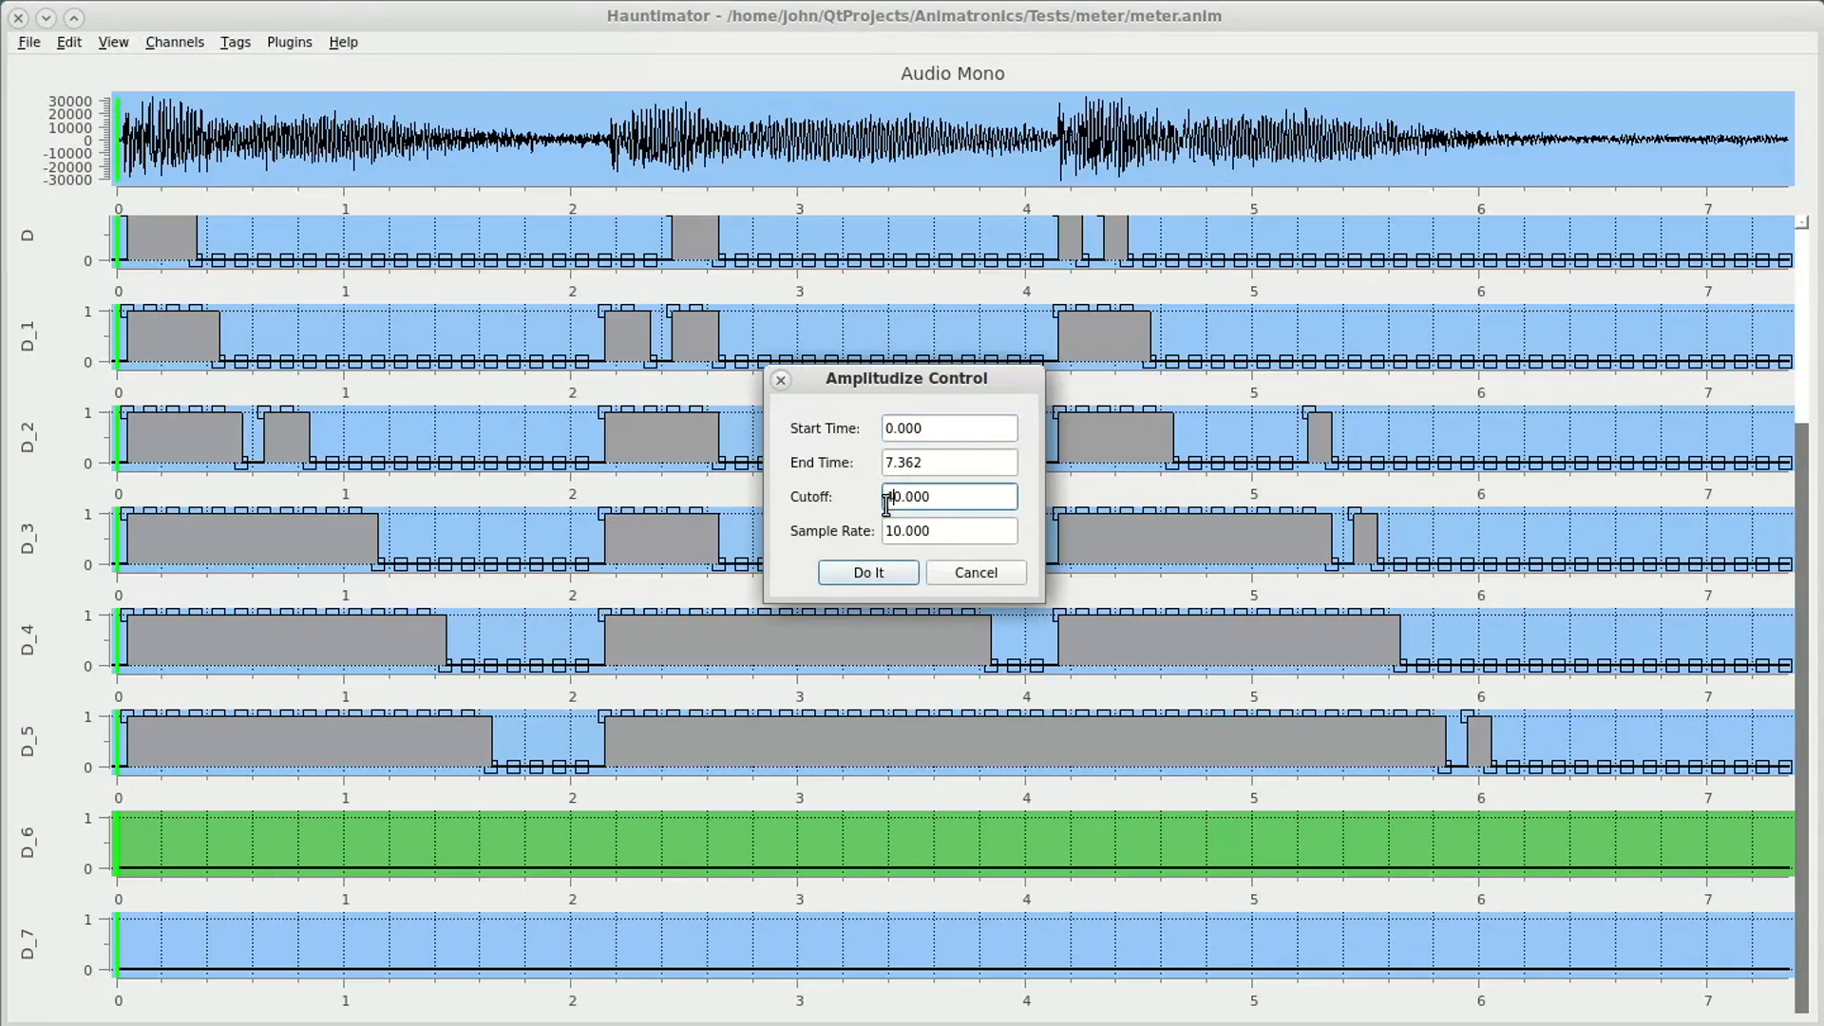
click(876, 571)
Amplitudize channel D_7 with a cutoff of 1, keeping the default time range and sample rate
click(57, 955)
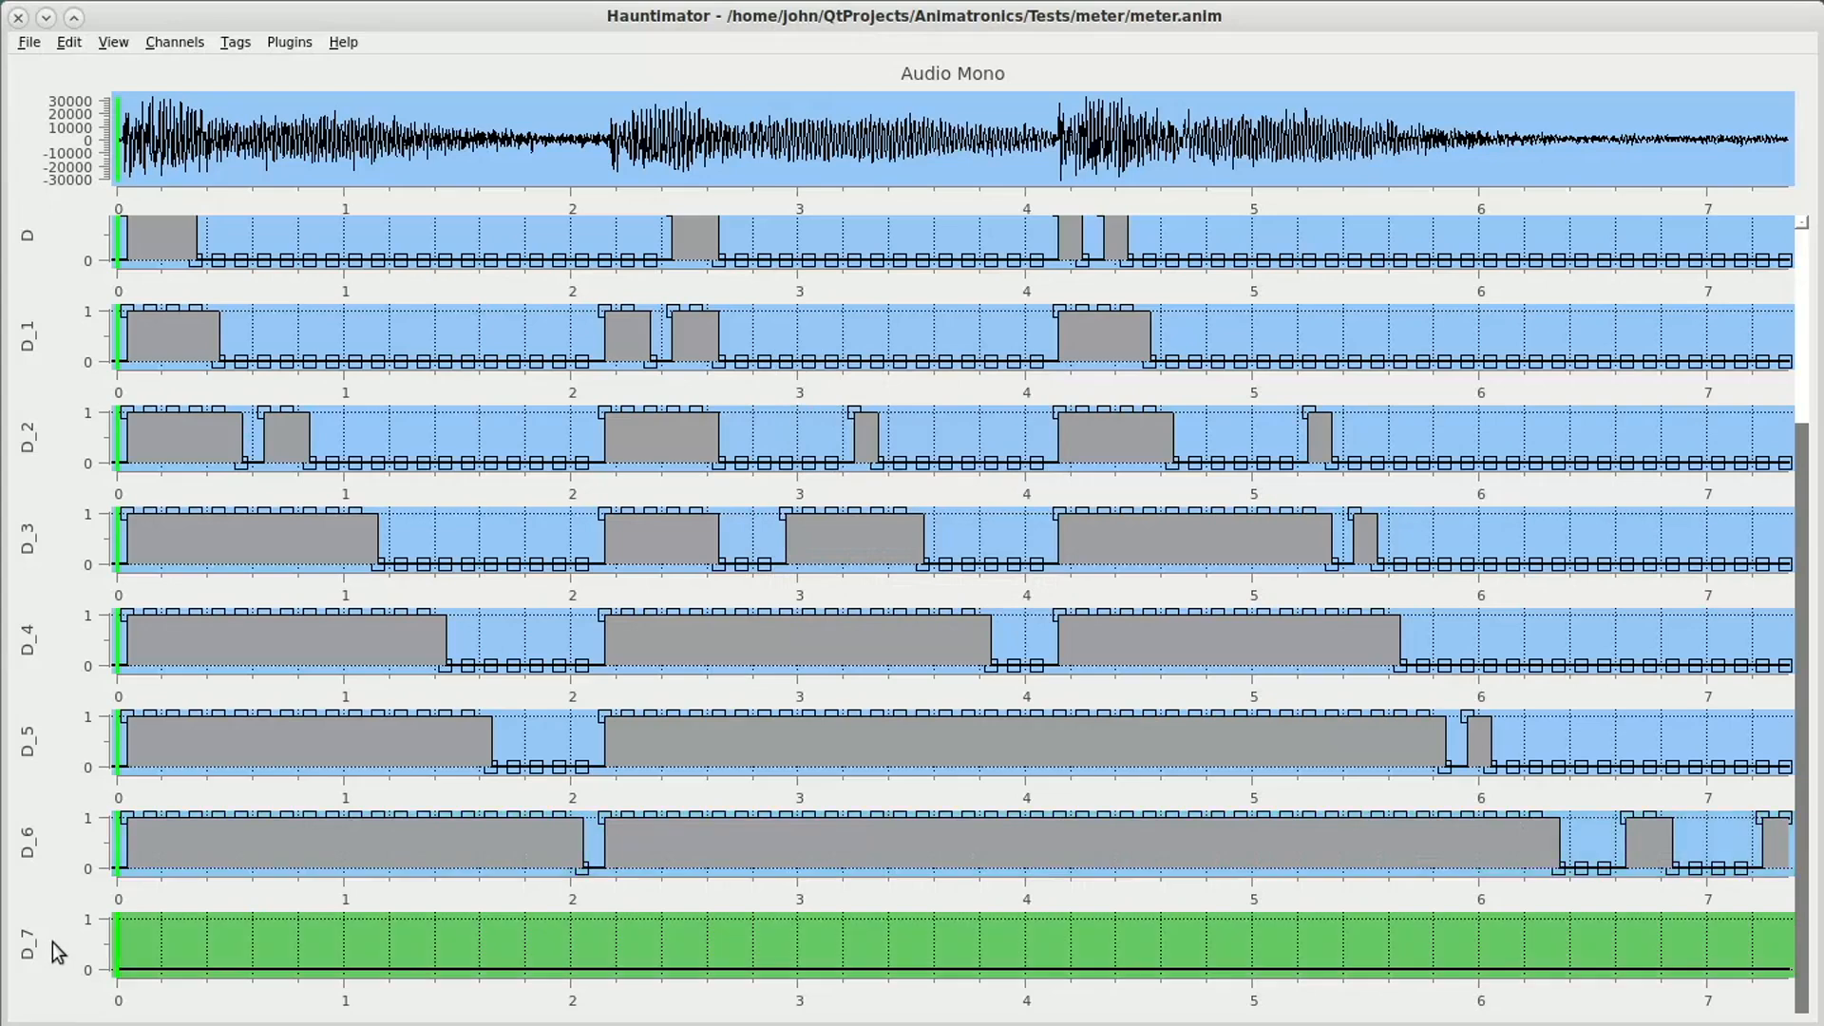
click(187, 45)
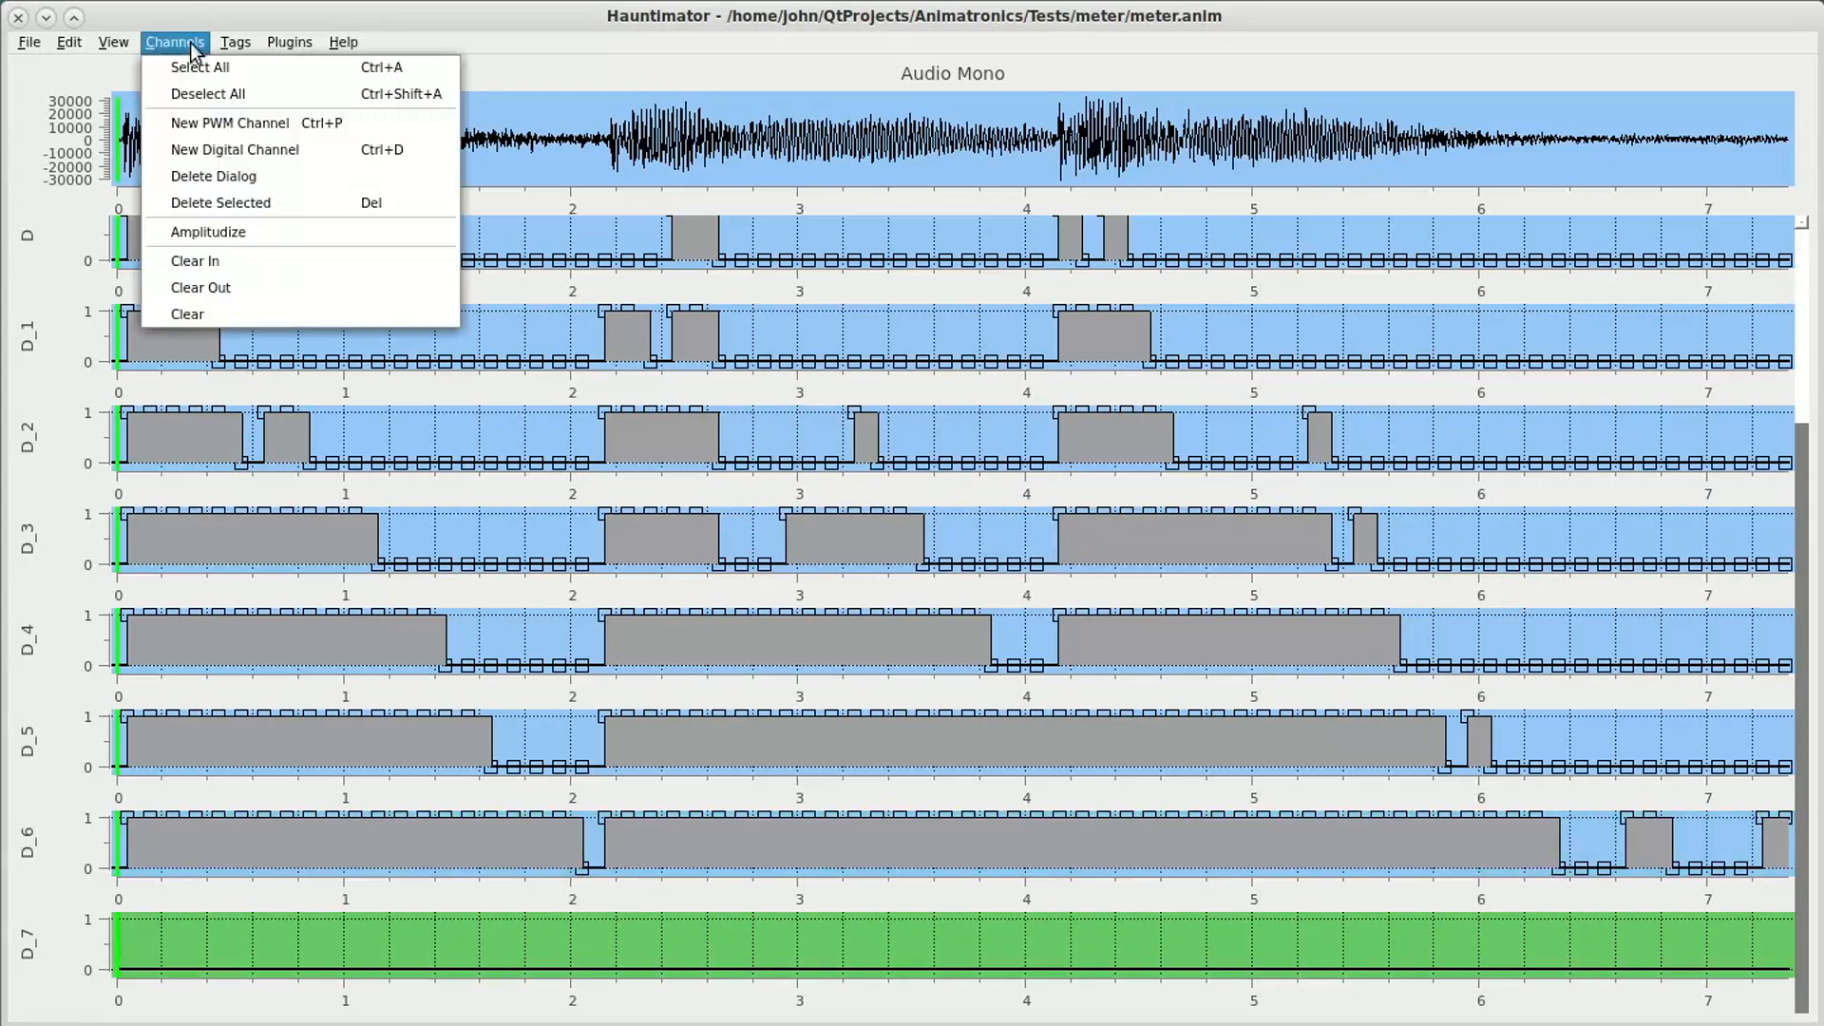
click(216, 238)
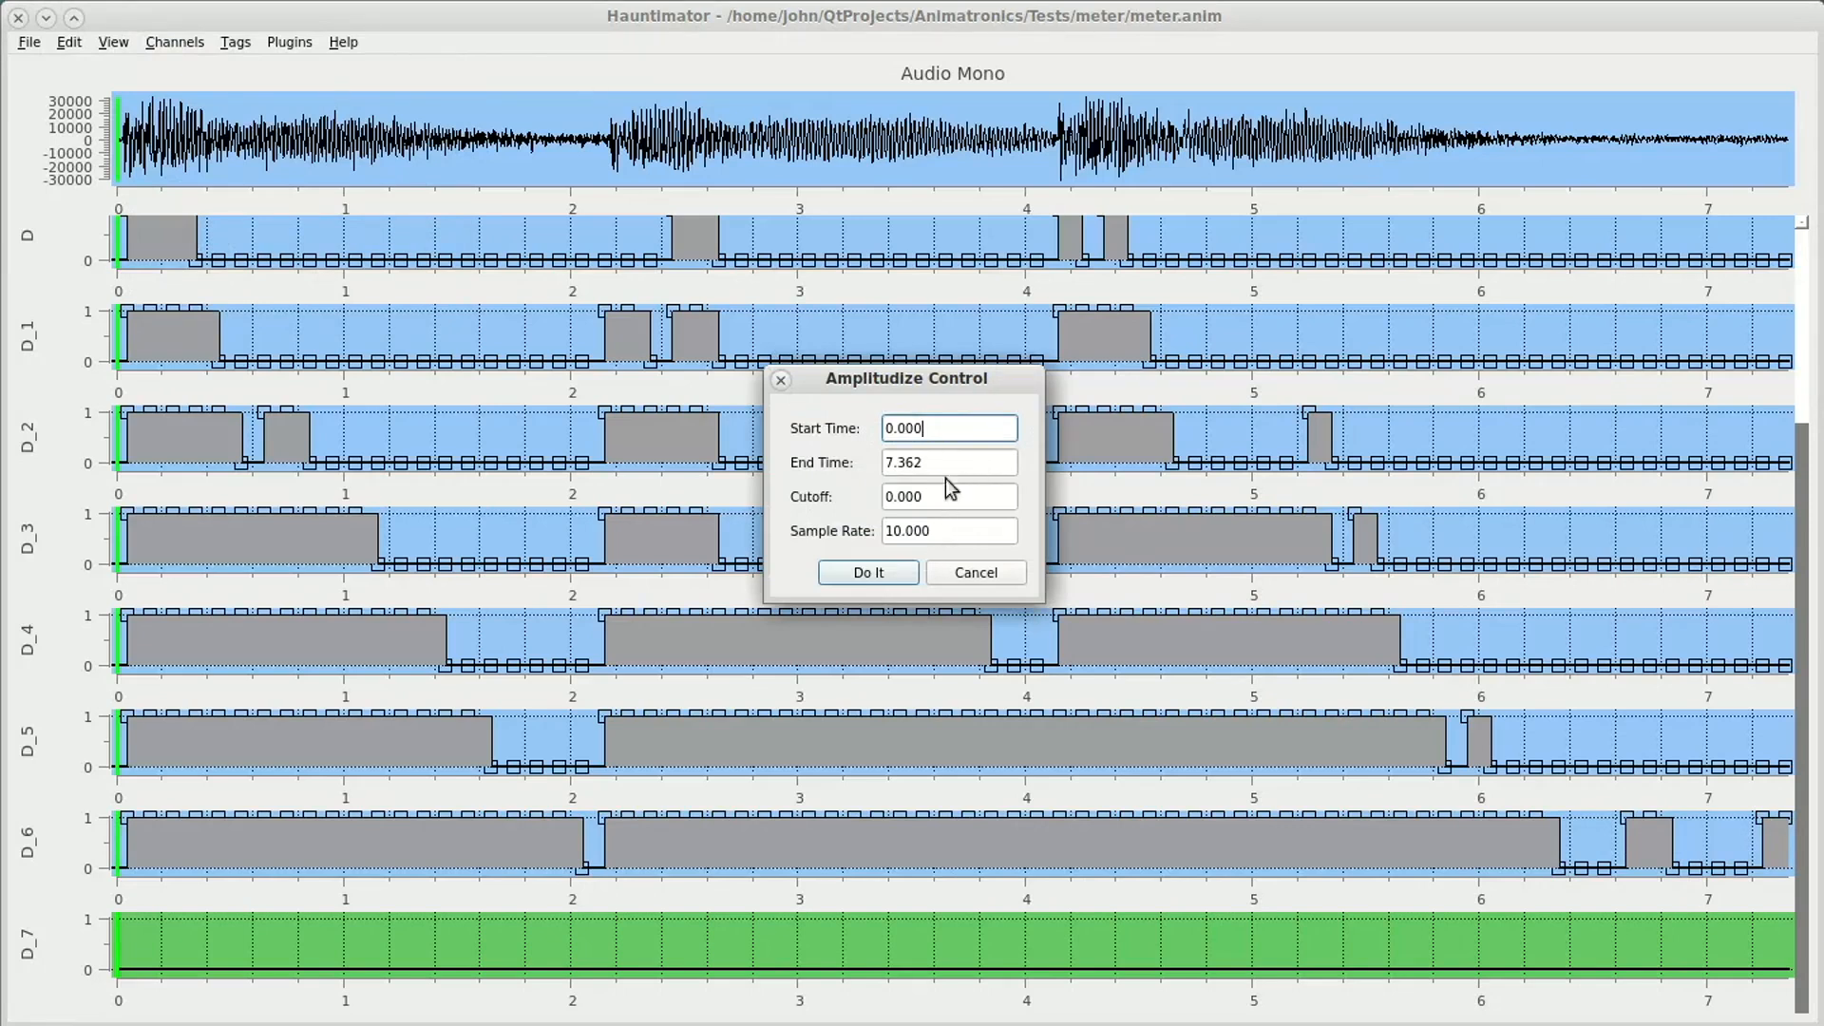
drag(895, 496, 884, 498)
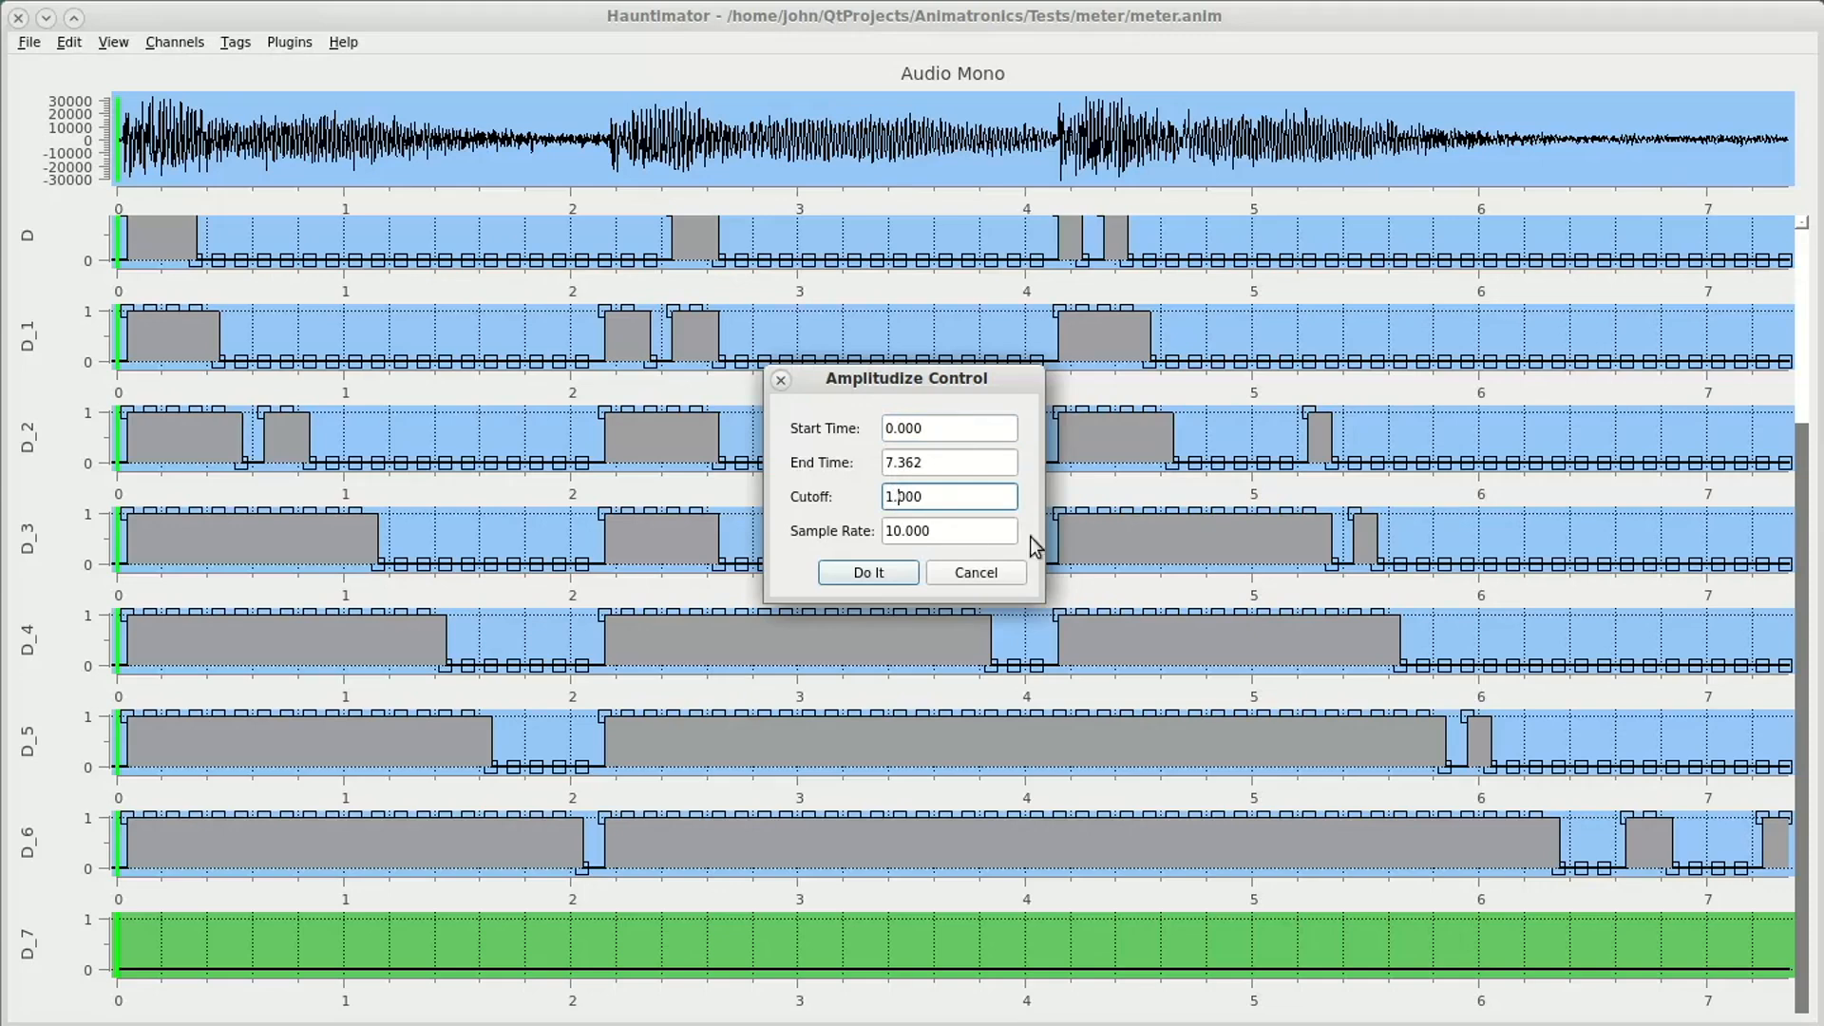
click(867, 572)
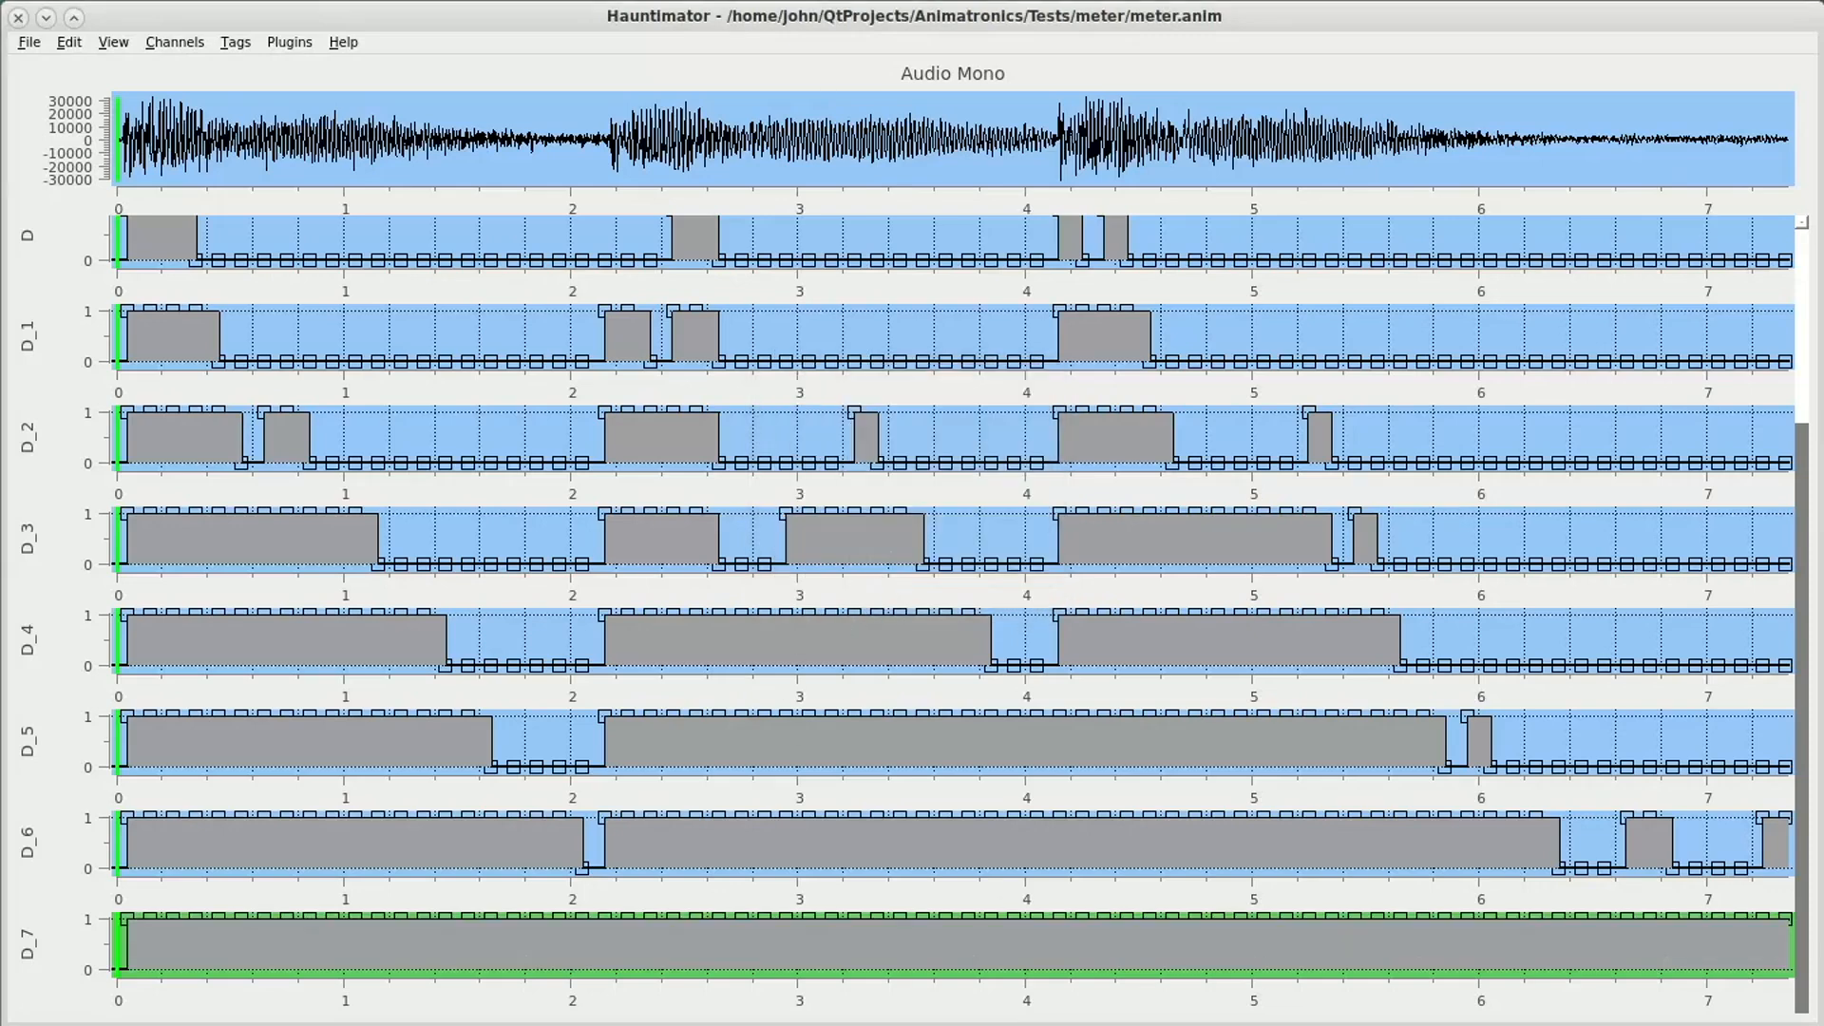